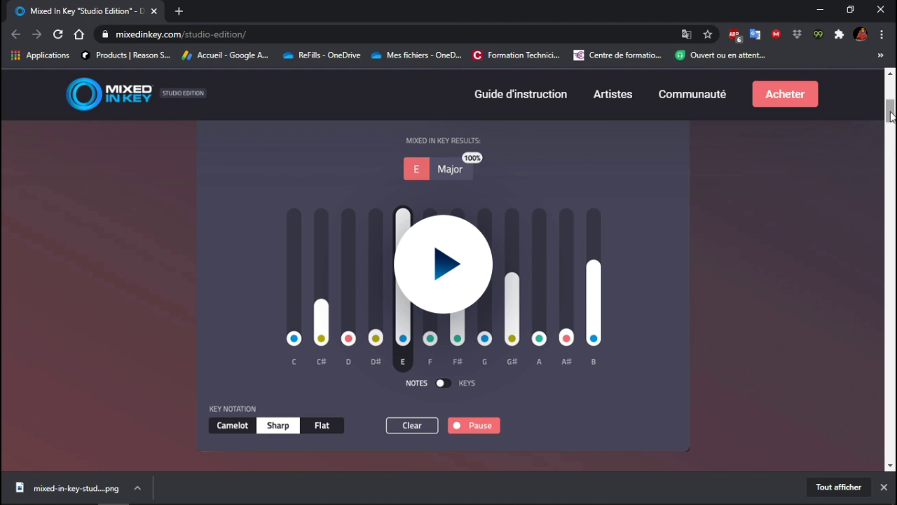
left_click_drag(892, 115, 891, 288)
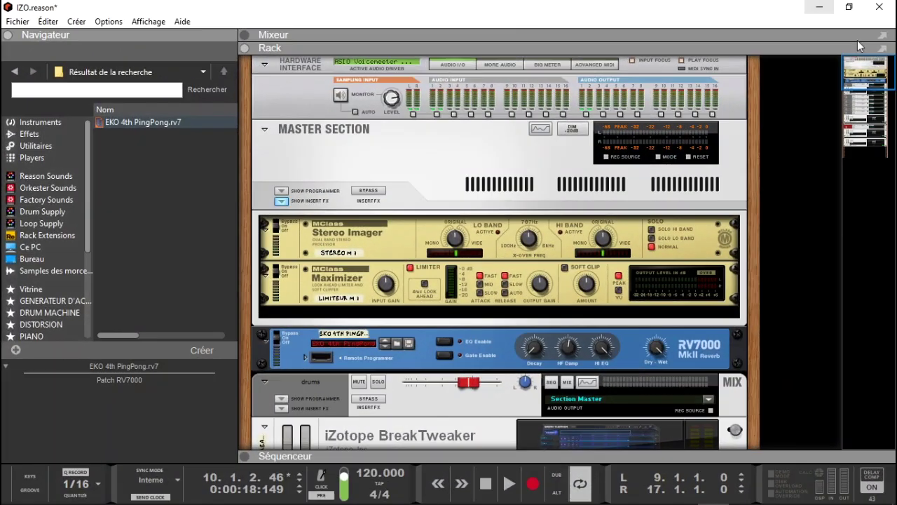
Inspect the interfaces of the iZotope BreakTweaker and iZotope Iris 2 instruments in the rack, closing each one after viewing
left_click_drag(881, 82, 878, 97)
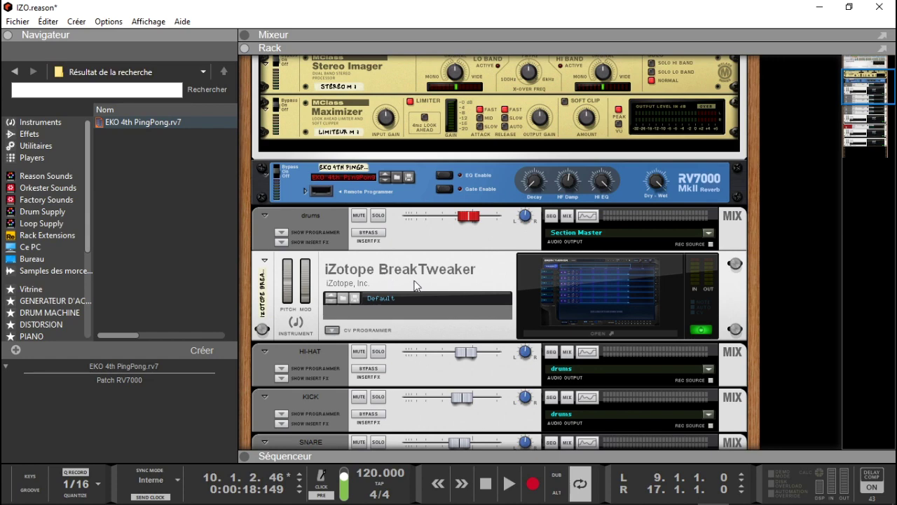
left_click(592, 292)
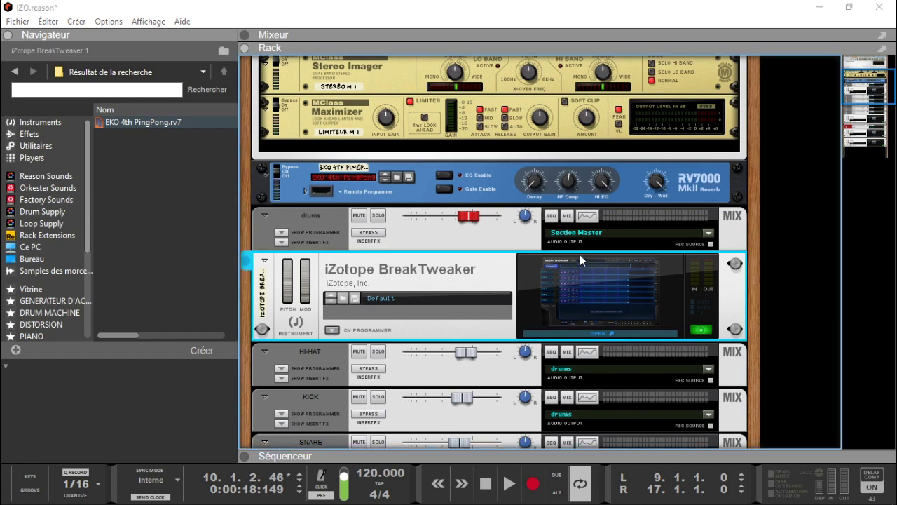
left_click(580, 255)
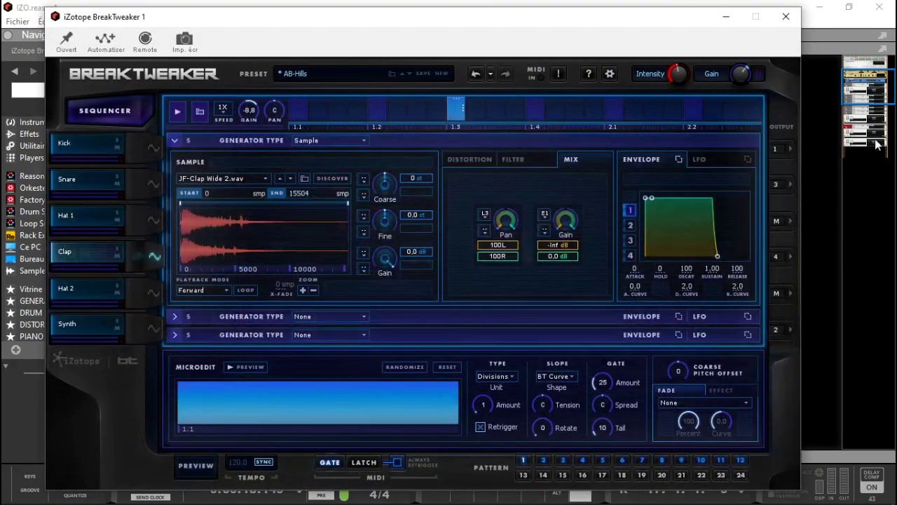
left_click(785, 17)
left_click_drag(887, 91, 885, 144)
left_click(617, 280)
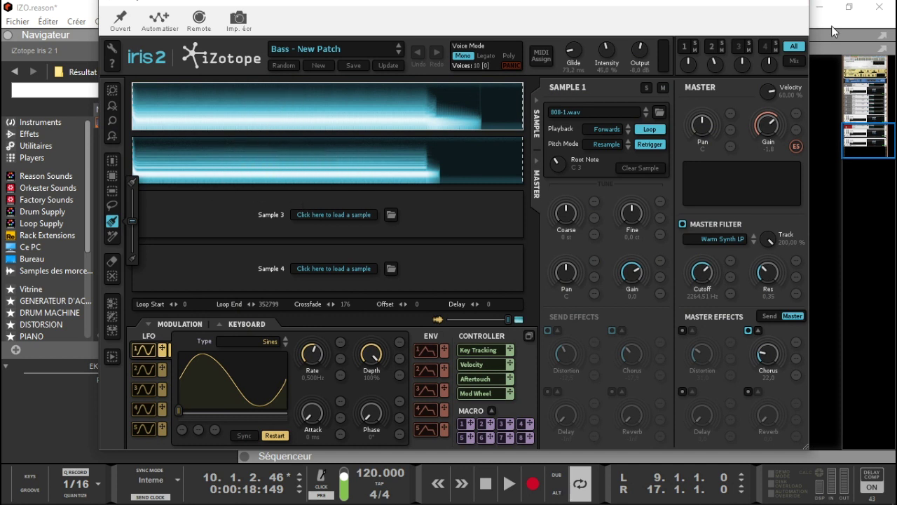
left_click(801, 6)
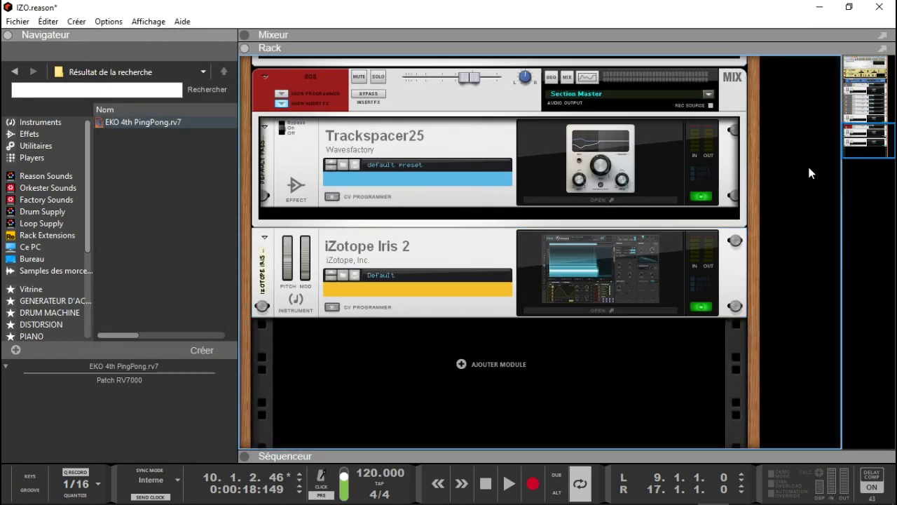
Play back the drum and 808 beat and reveal the sequencer with its tracks below the rack
key("space")
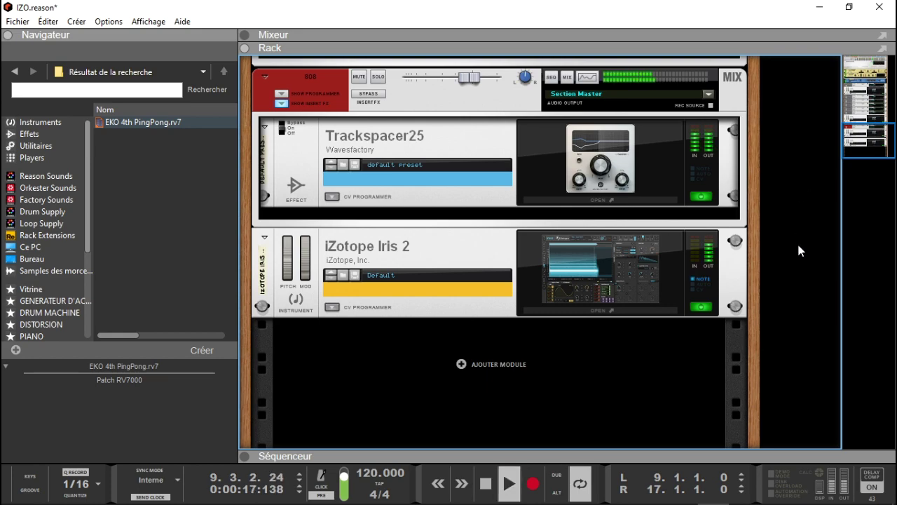
left_click_drag(881, 139, 870, 75)
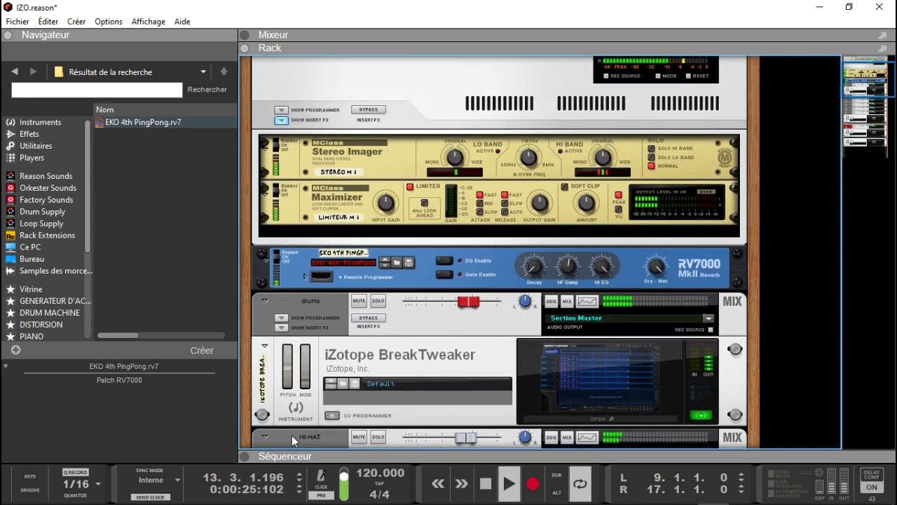
left_click(245, 455)
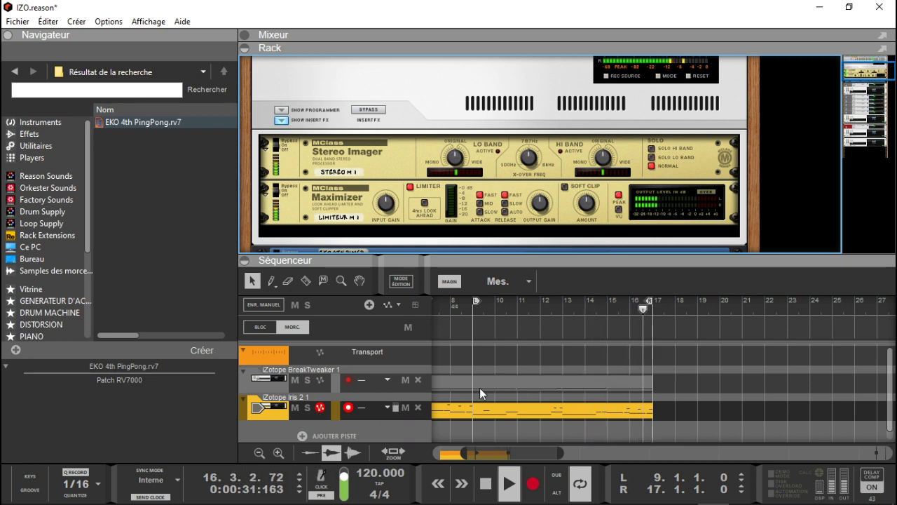
key("space")
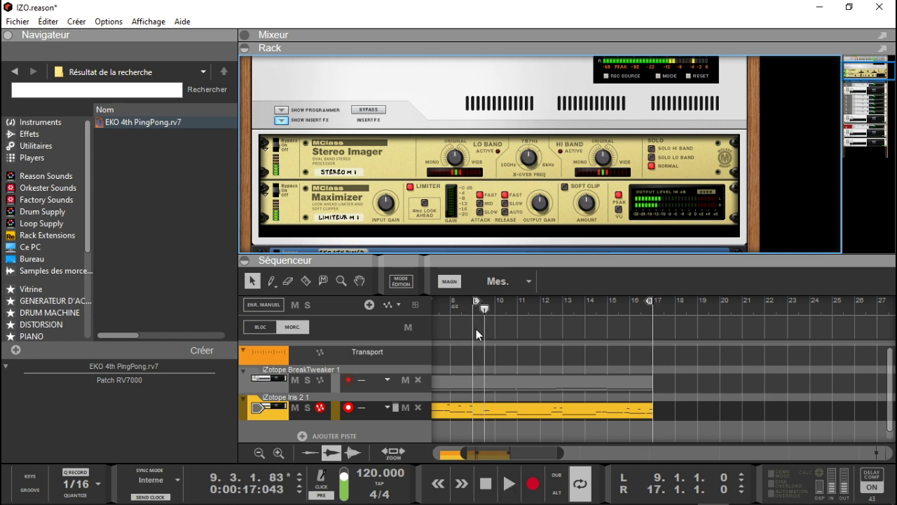
Extend the loop region back so that its left locator sits at bar 1
left_click_drag(476, 301, 365, 301)
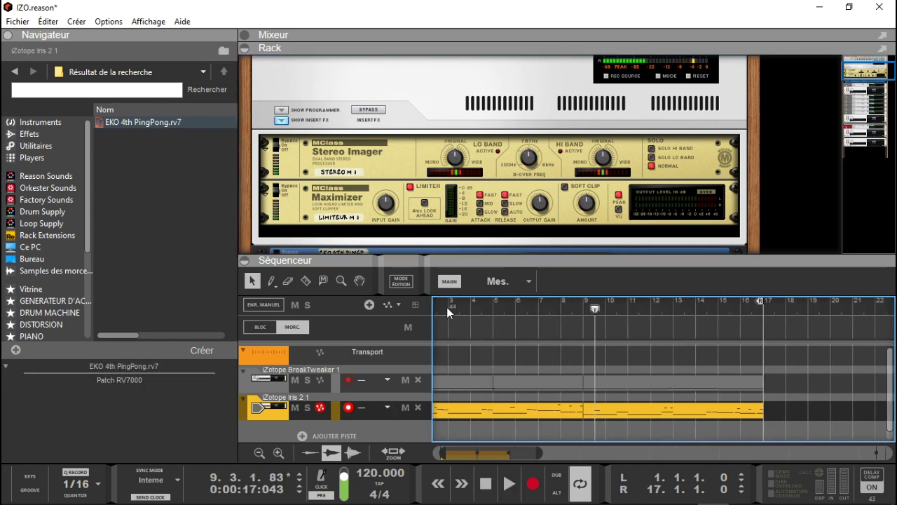
left_click_drag(467, 454, 460, 455)
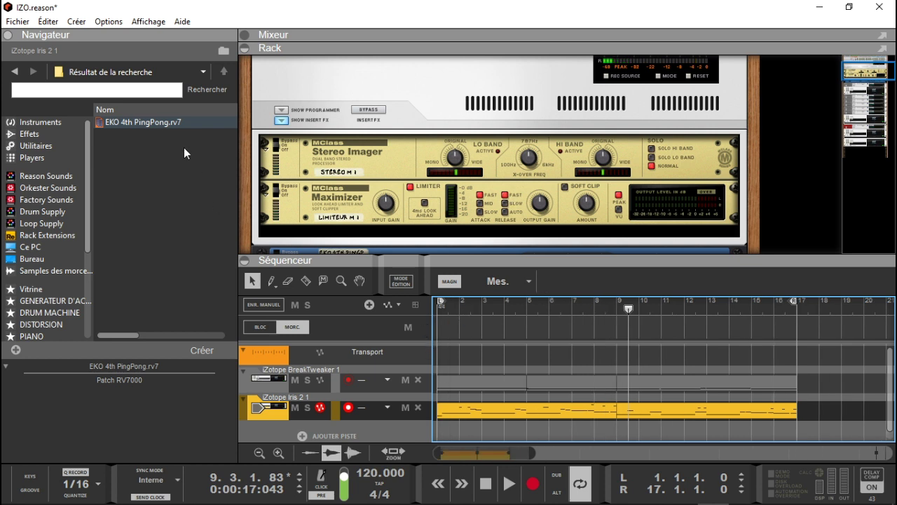
Insert the Mixed In Key SE utility into the Master Section's insert effects, directly above the Stereo Imager
left_click(28, 147)
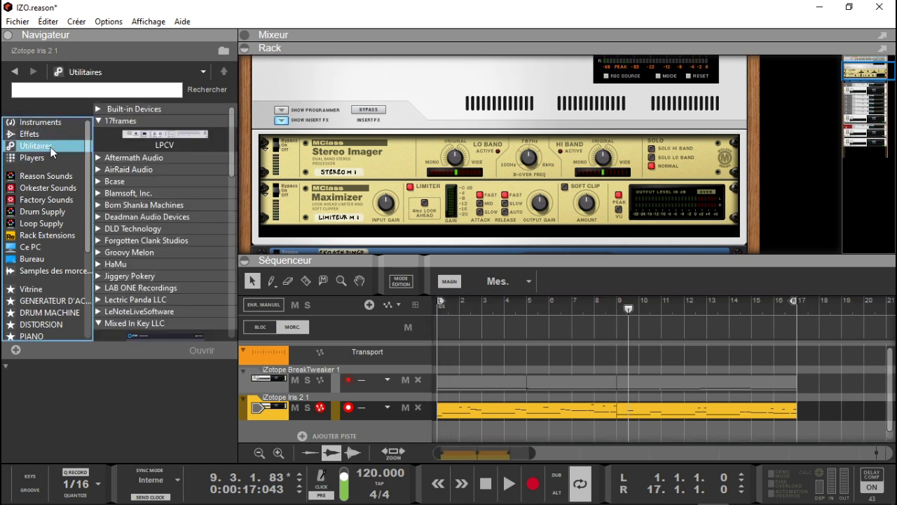
left_click_drag(233, 133, 234, 163)
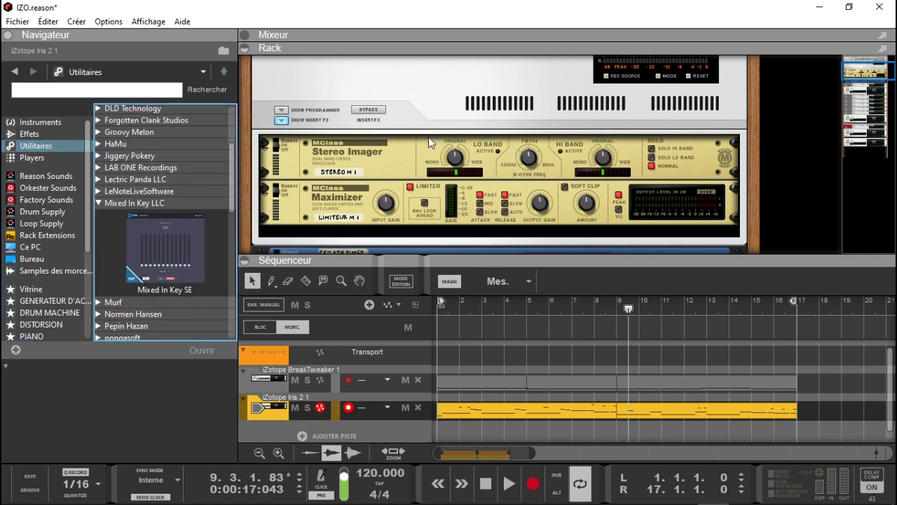
left_click(222, 255)
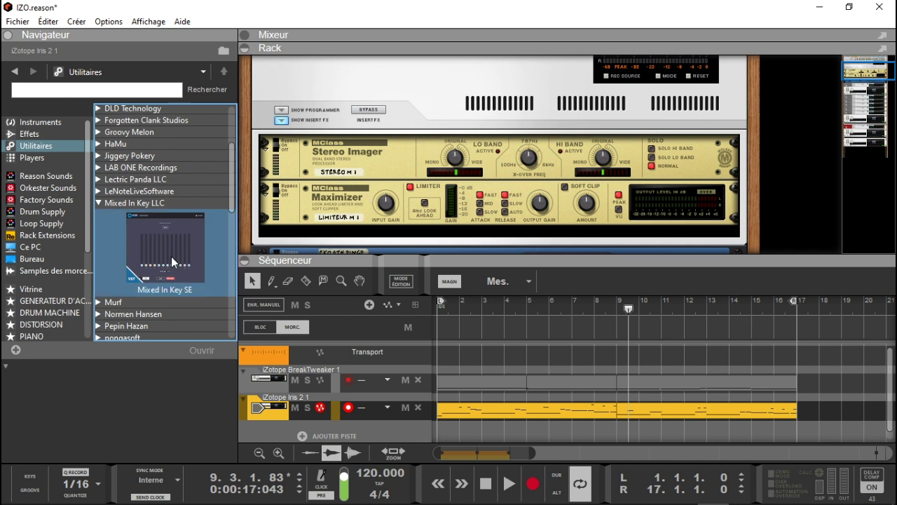
left_click_drag(171, 257, 456, 147)
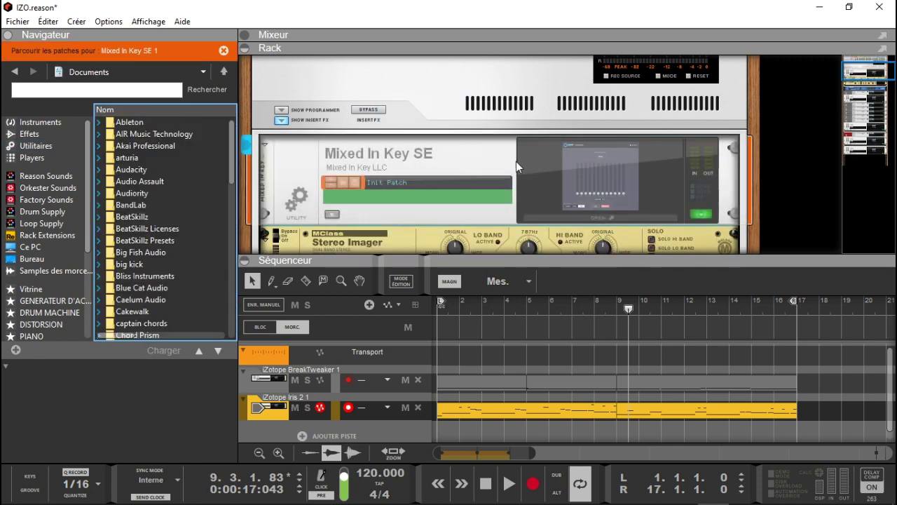
Open Mixed In Key SE, play the song from its start to detect the musical key, and close the plugin window
left_click(551, 222)
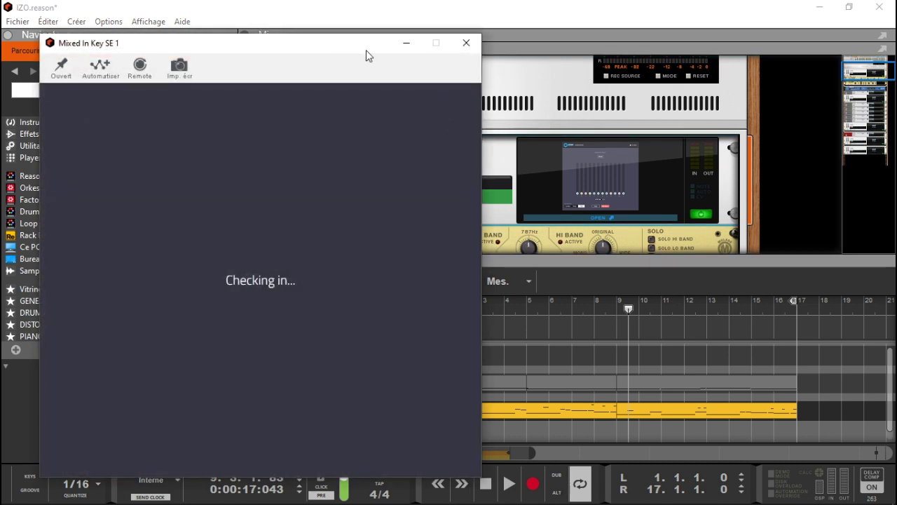
left_click_drag(337, 44, 594, 24)
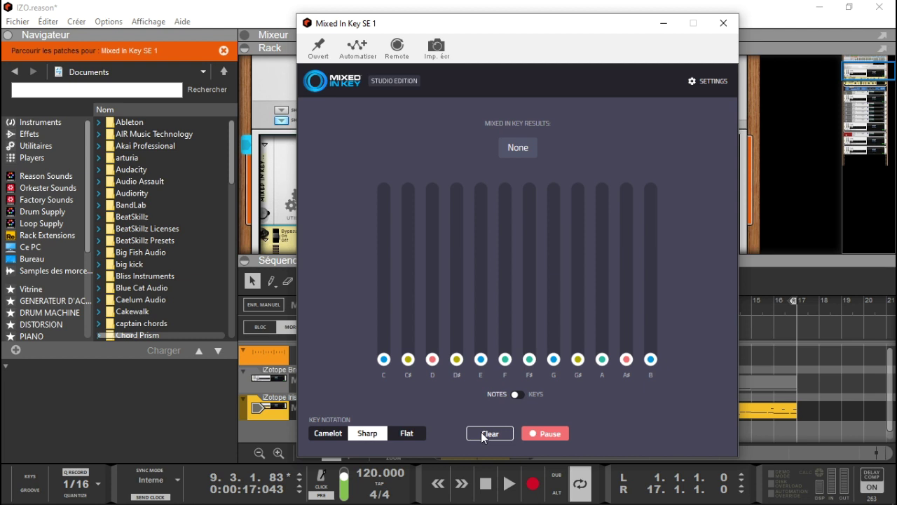
key("Home")
key("space")
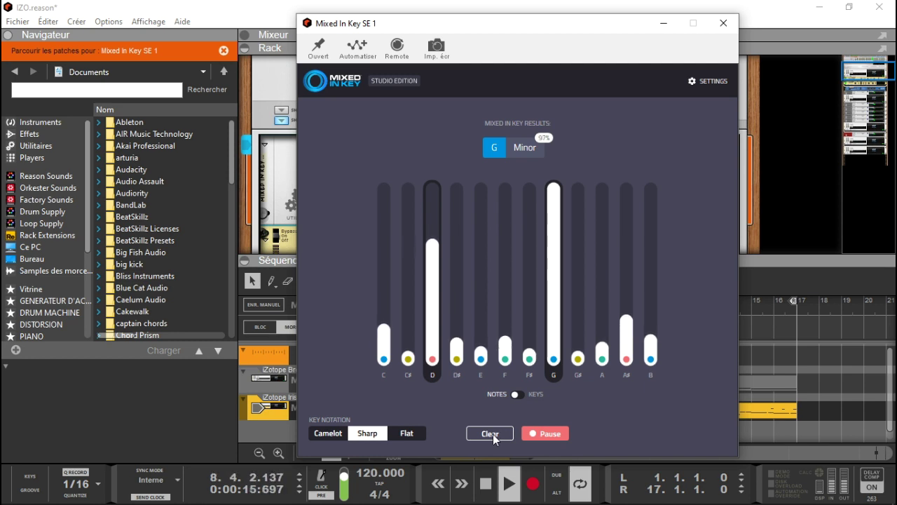
key("space")
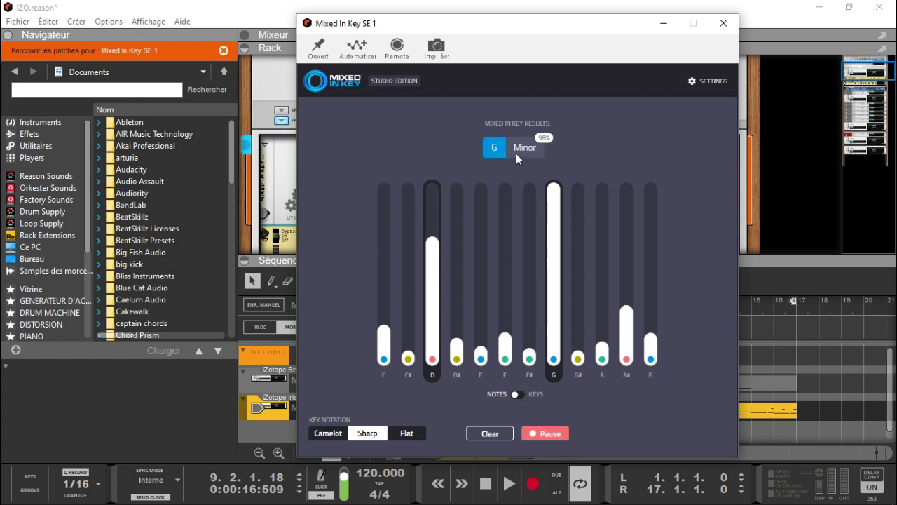
left_click(723, 23)
left_click_drag(854, 70, 604, 189)
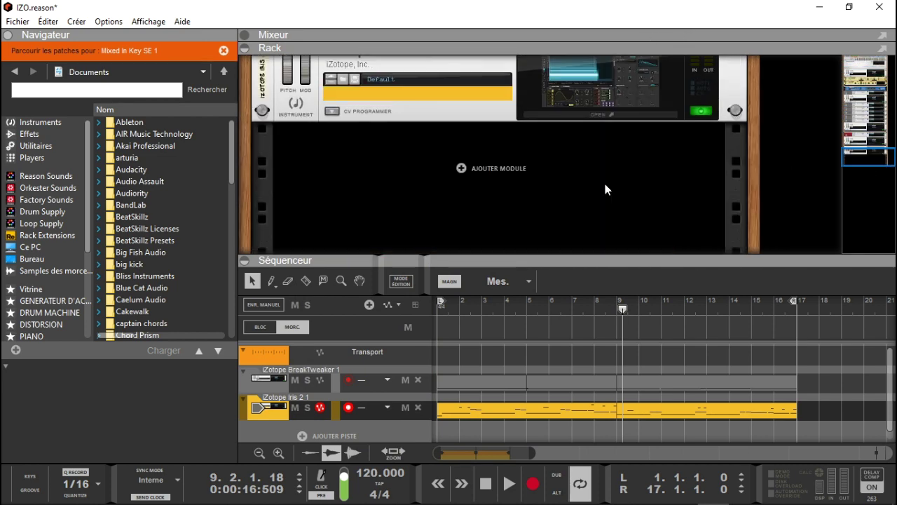
left_click(34, 135)
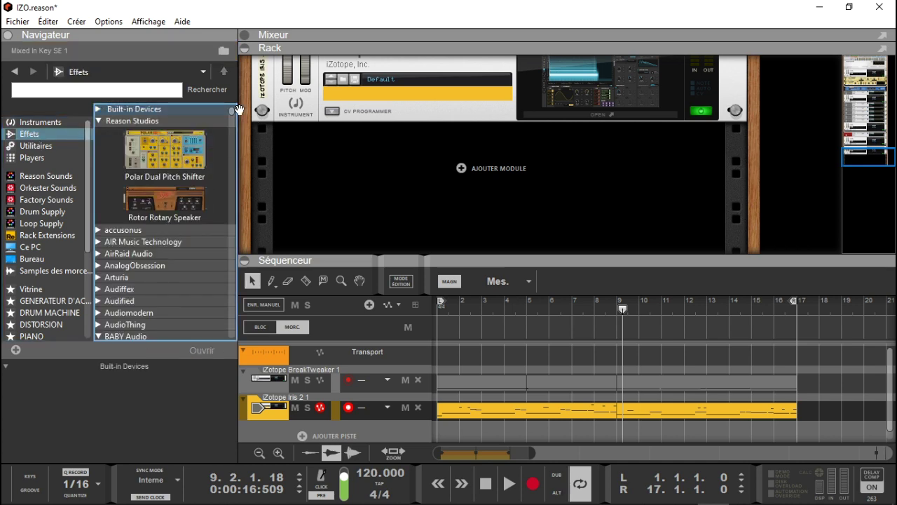
scroll(234, 116, "down", 2)
mouse_move(233, 115)
left_mouse_down()
mouse_move(239, 154)
mouse_move(230, 129)
left_mouse_up()
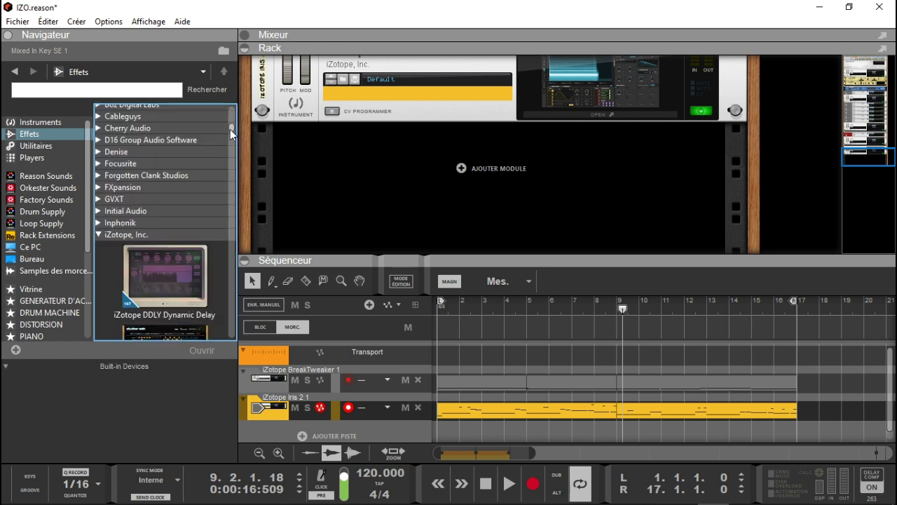
left_click(260, 225)
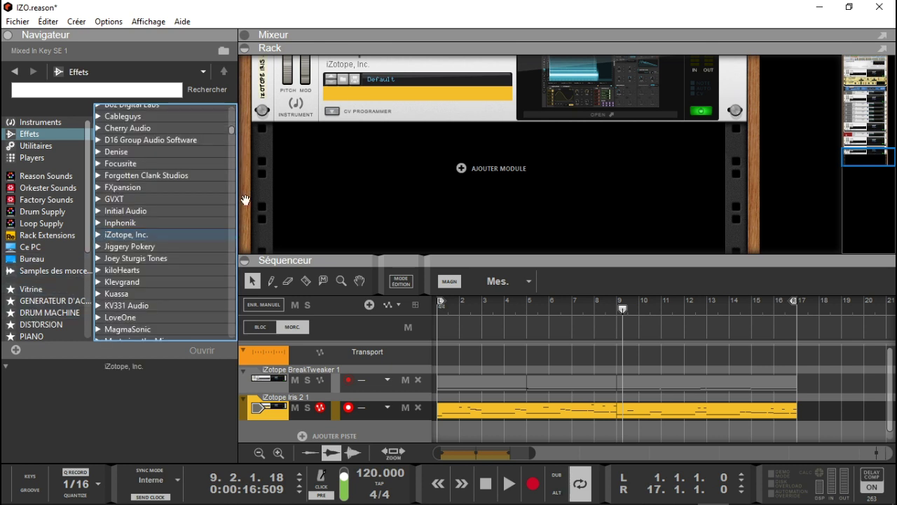
mouse_move(233, 130)
left_mouse_down()
mouse_move(239, 150)
mouse_move(238, 133)
left_mouse_up()
Add the Captain Chords instrument to the rack below iZotope Iris 2
left_click(40, 122)
left_click(161, 187)
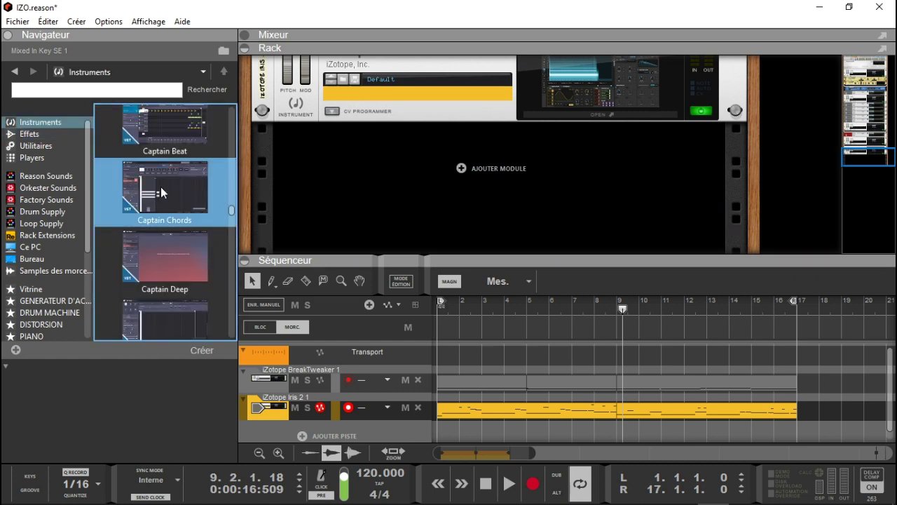
left_click_drag(160, 186, 459, 178)
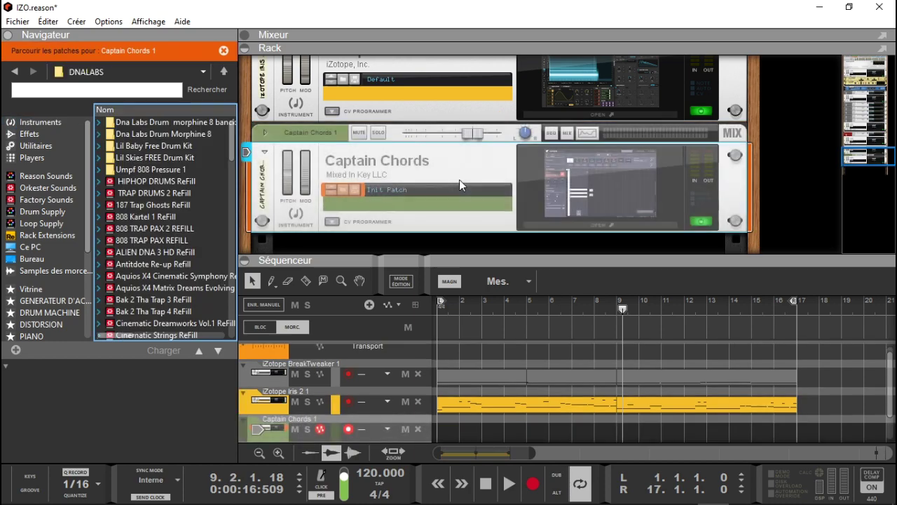
Open Captain Chords and start writing music in the key of G with the Minor scale
left_click(559, 223)
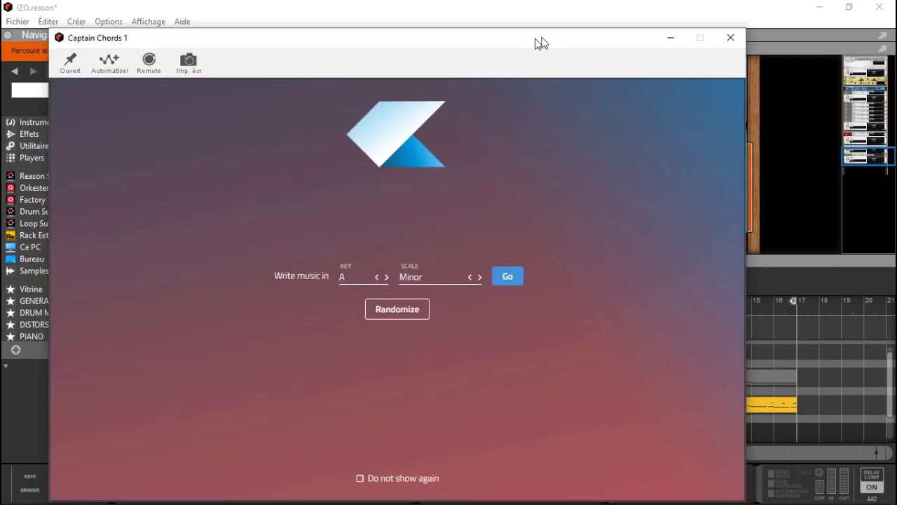
left_click_drag(541, 43, 637, 5)
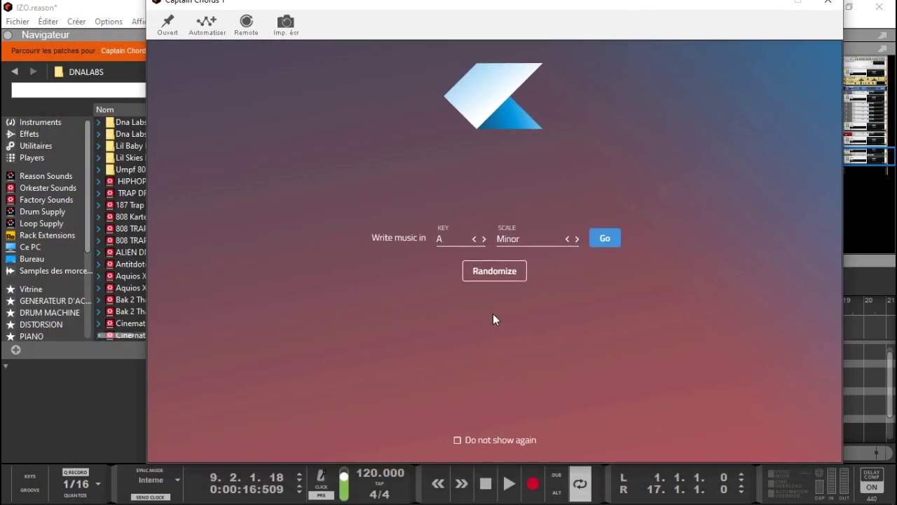
left_click(442, 242)
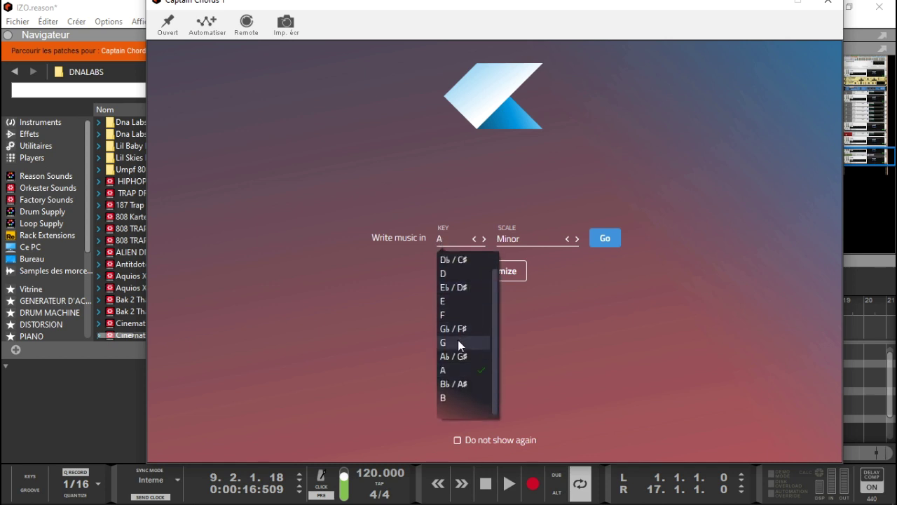
left_click(449, 342)
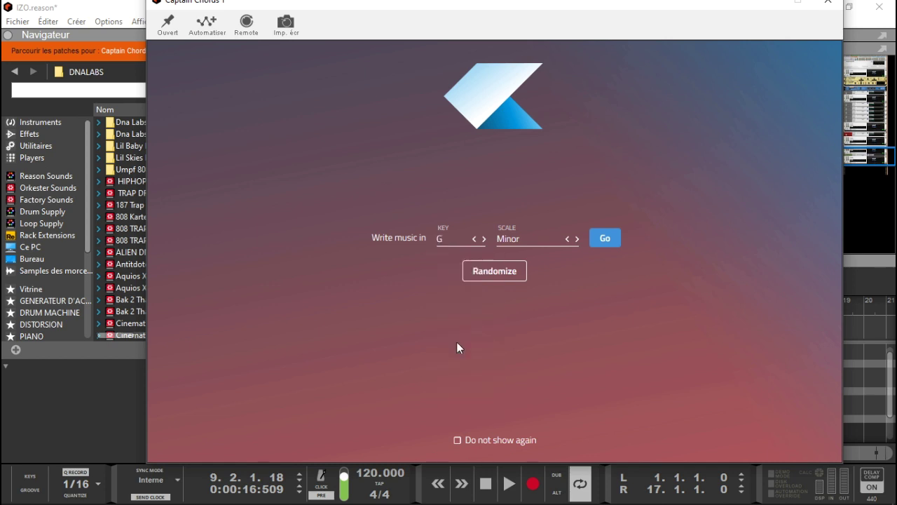
left_click(604, 238)
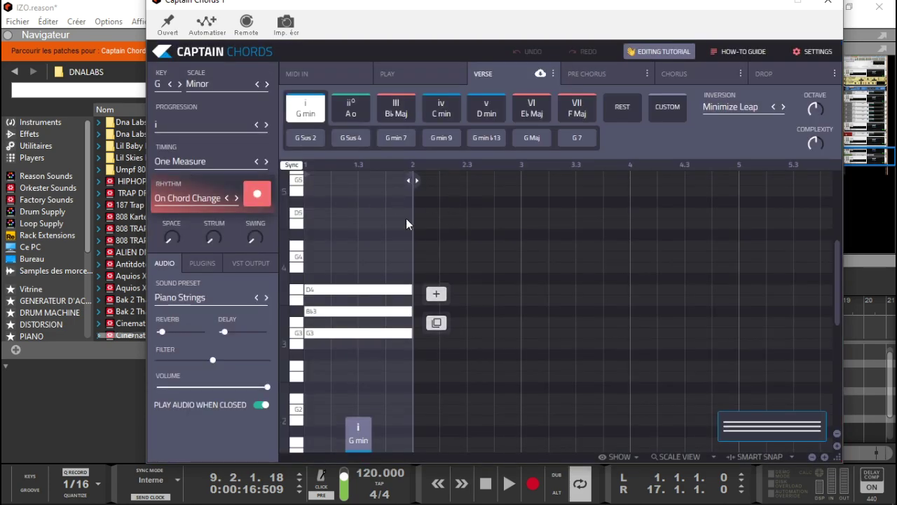
Preview the G minor chord in the verse section with a short playback, and close the Captain Chords window
mouse_move(405, 213)
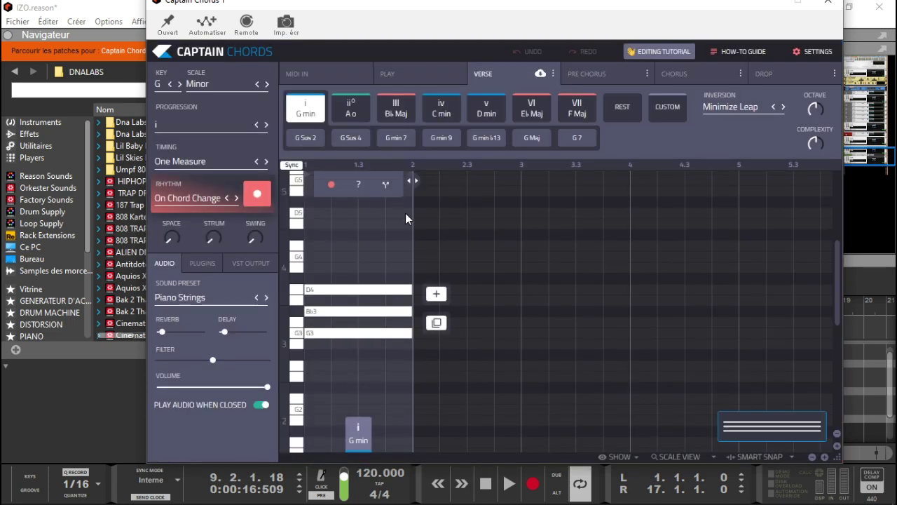
key("space")
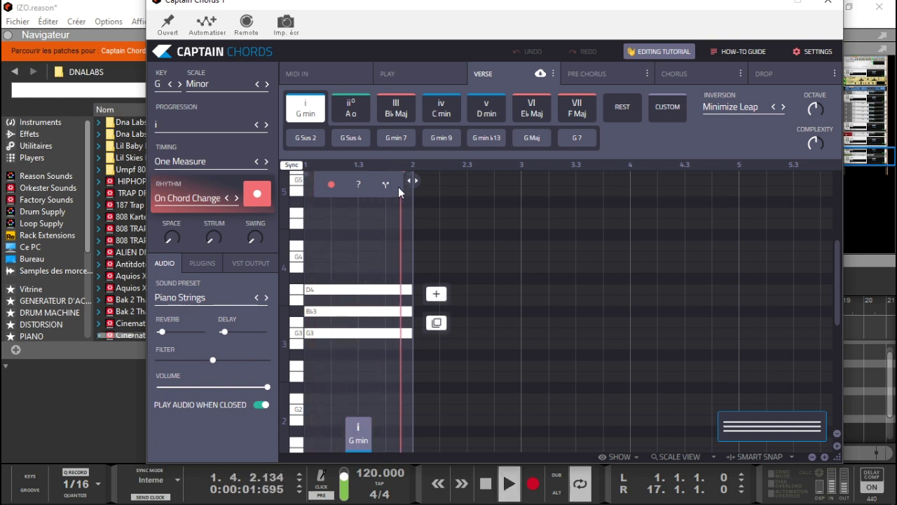
key("space")
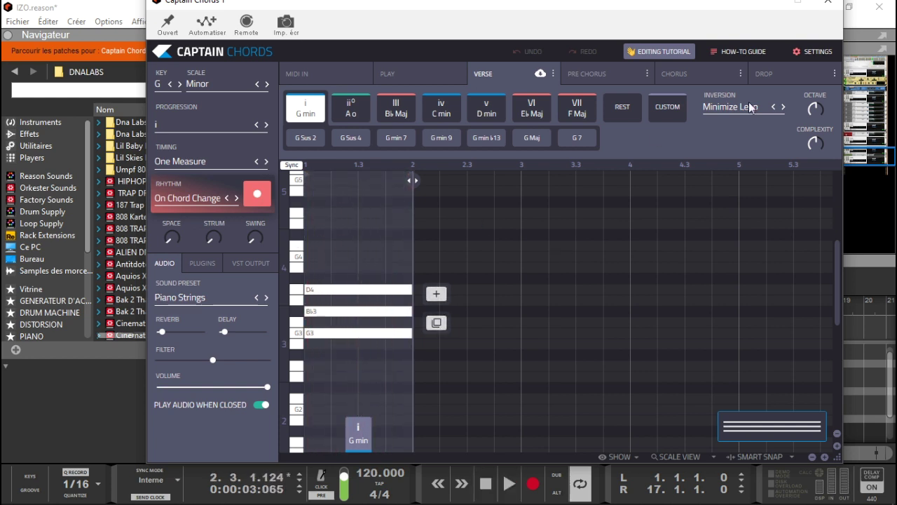
left_click(828, 7)
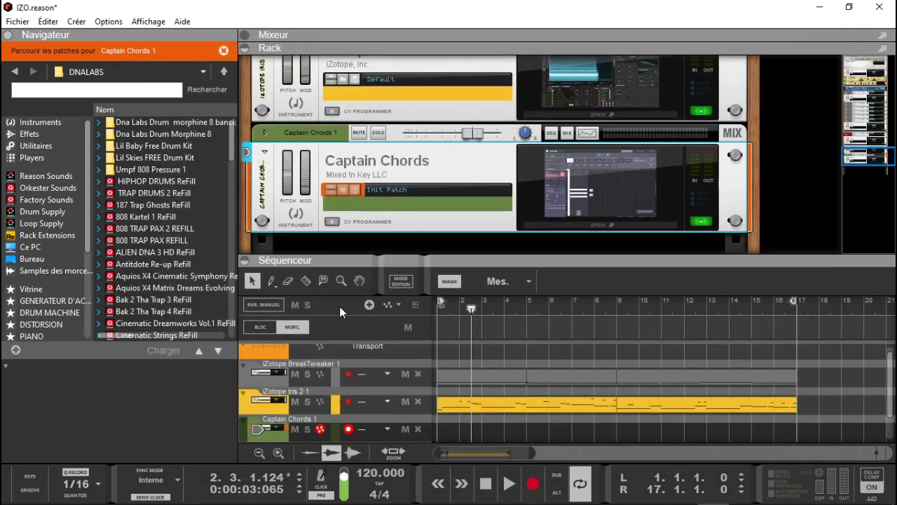
Shorten the sequencer loop so it ends at bar 5, and reopen the Captain Chords window
mouse_move(793, 300)
left_mouse_down()
mouse_move(519, 314)
mouse_move(512, 302)
left_mouse_up()
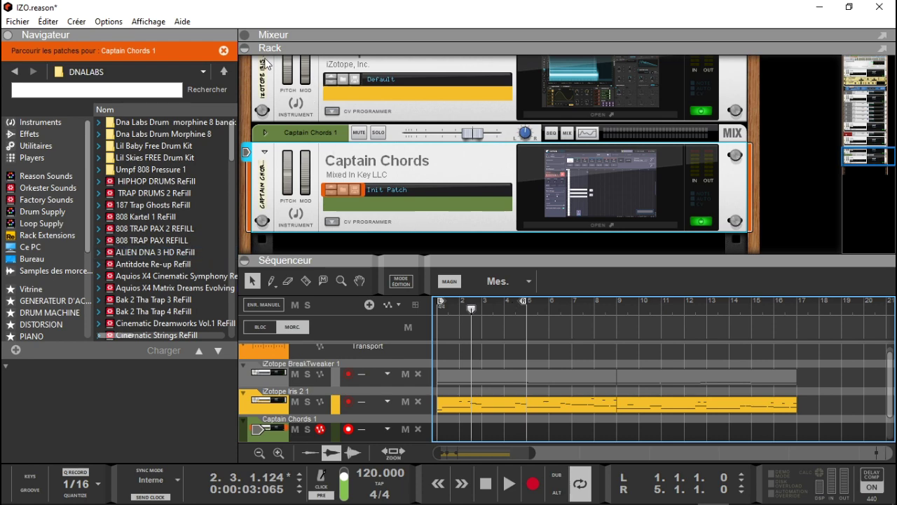
left_click(541, 162)
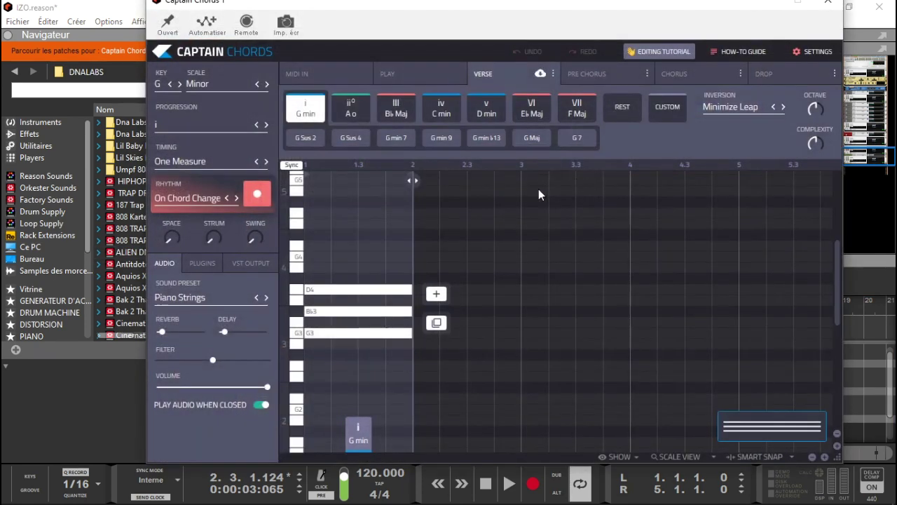
Build the verse's first two measures as G min followed by C min, and preview them with a short playback
left_click(302, 113)
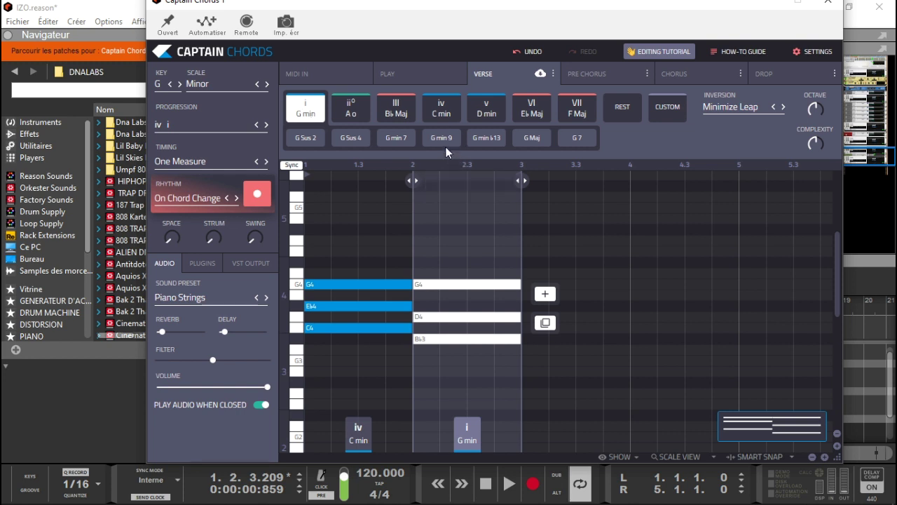
left_click(440, 112)
left_click(341, 264)
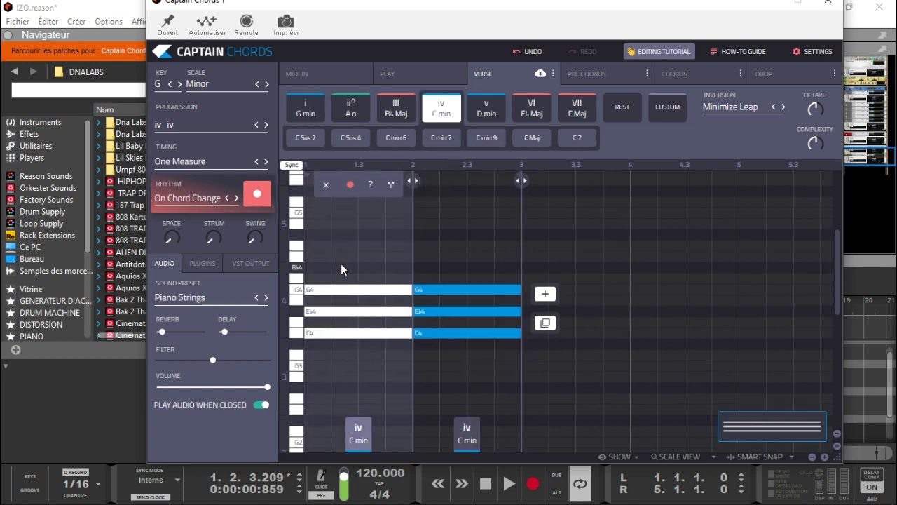
left_click(306, 106)
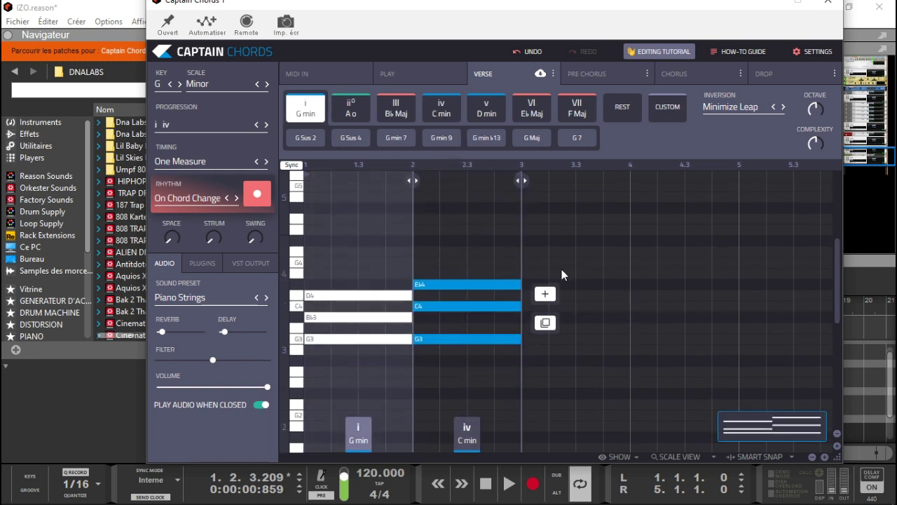
mouse_move(508, 227)
key("space")
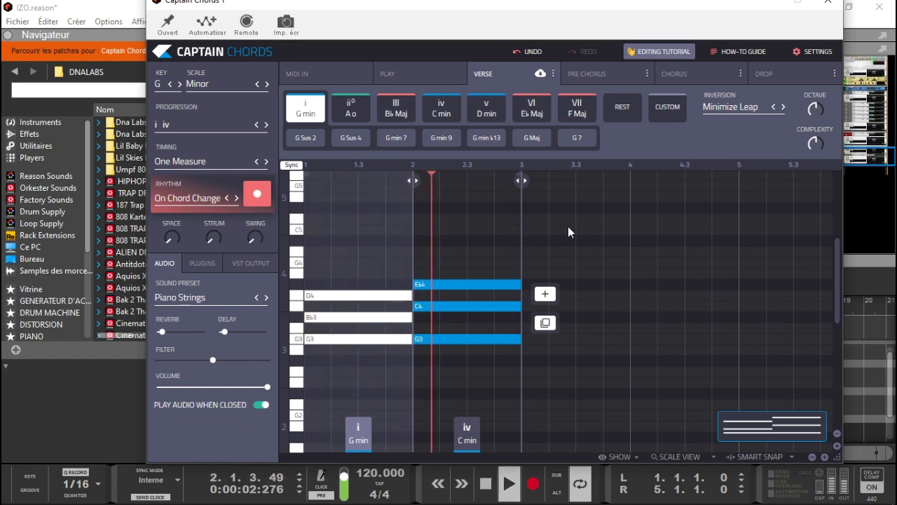
key("space")
Add a third chord to the verse progression, set it to D min, and play the progression back
left_click(540, 299)
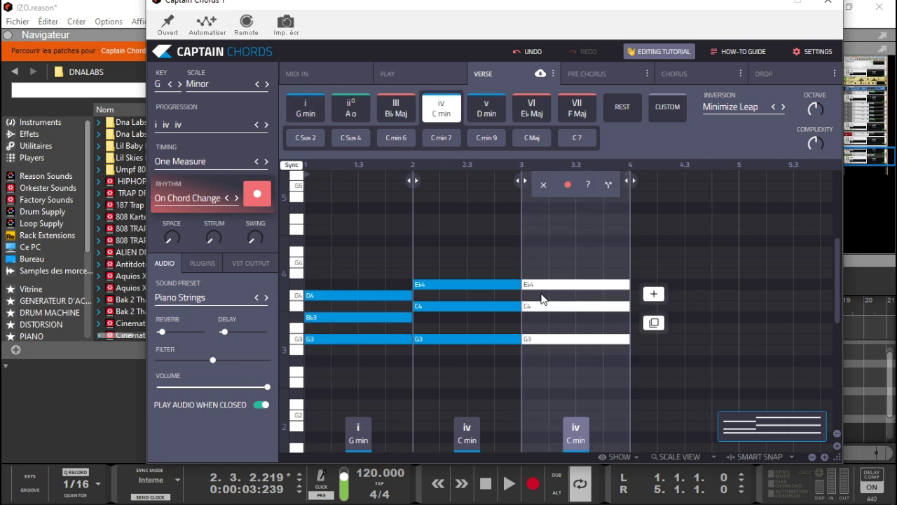
left_click(483, 112)
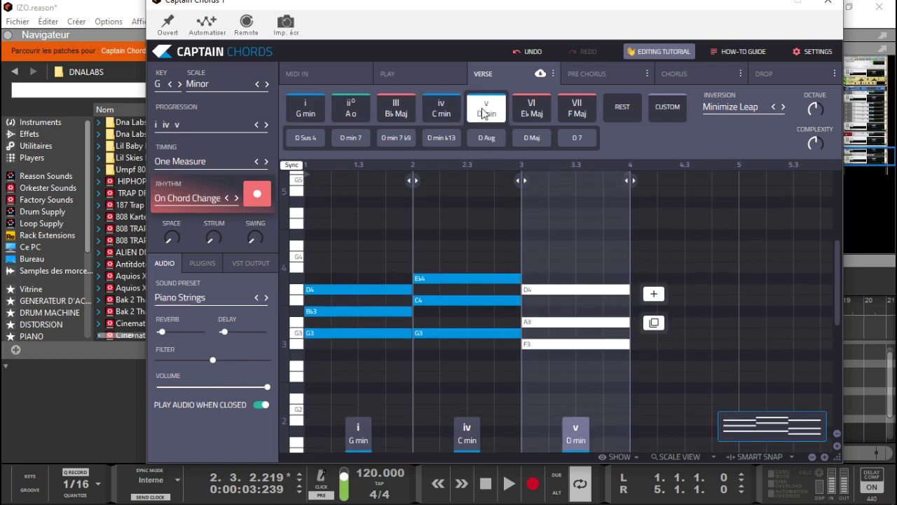
key("space")
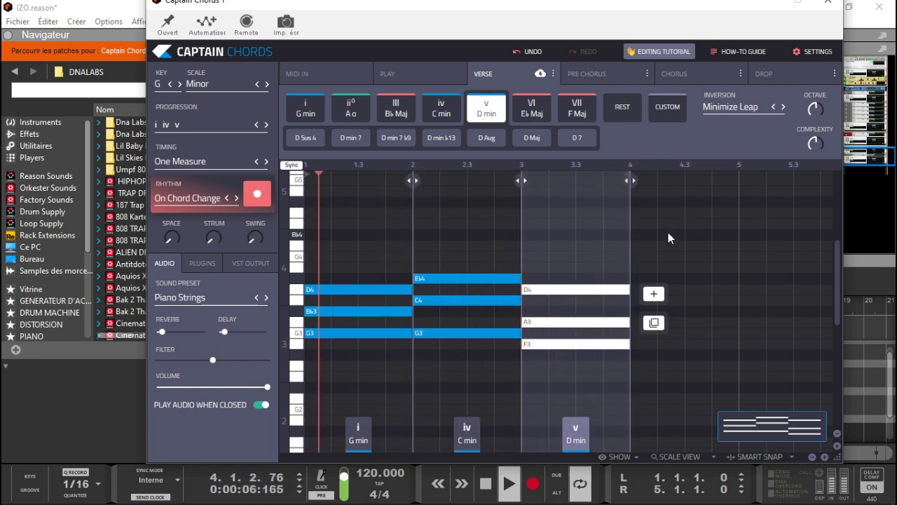
key("space")
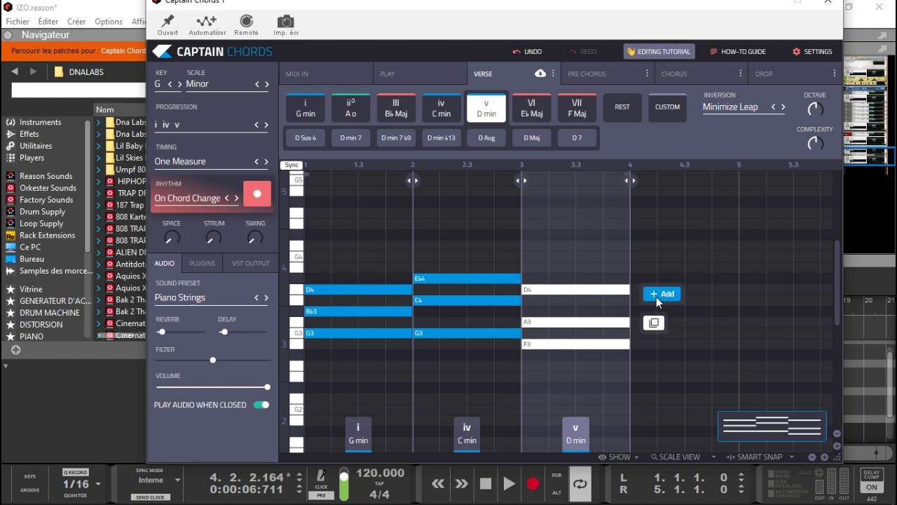
Add a fourth verse chord, try Eb Maj, settle on F Maj, and play the progression back
left_click(656, 295)
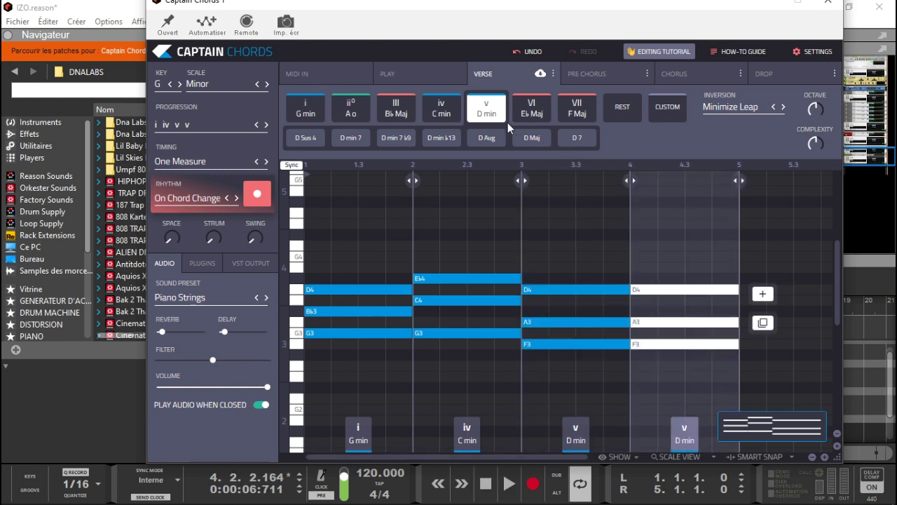
left_click(529, 110)
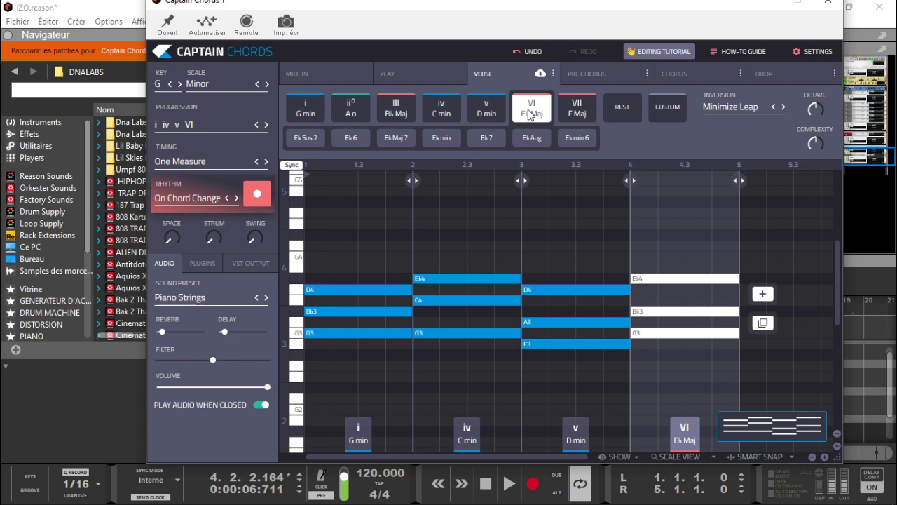
left_click(579, 108)
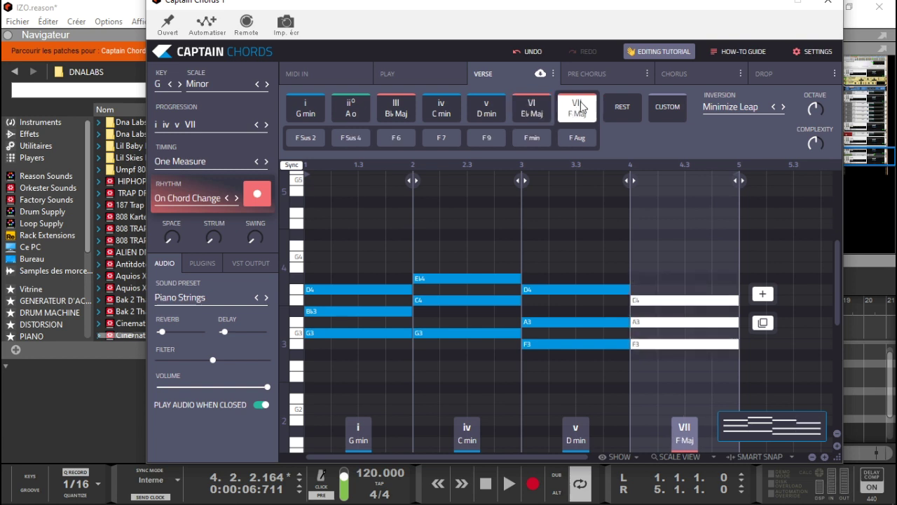
key("space")
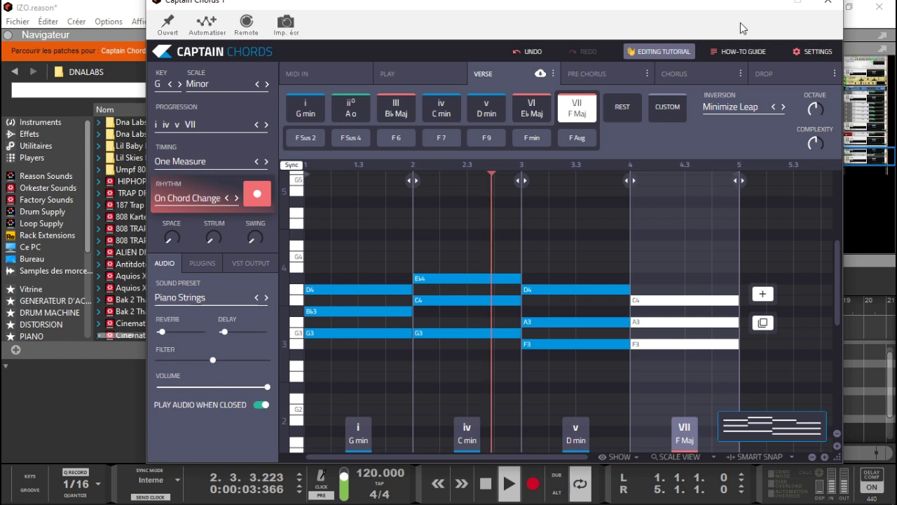
key("space")
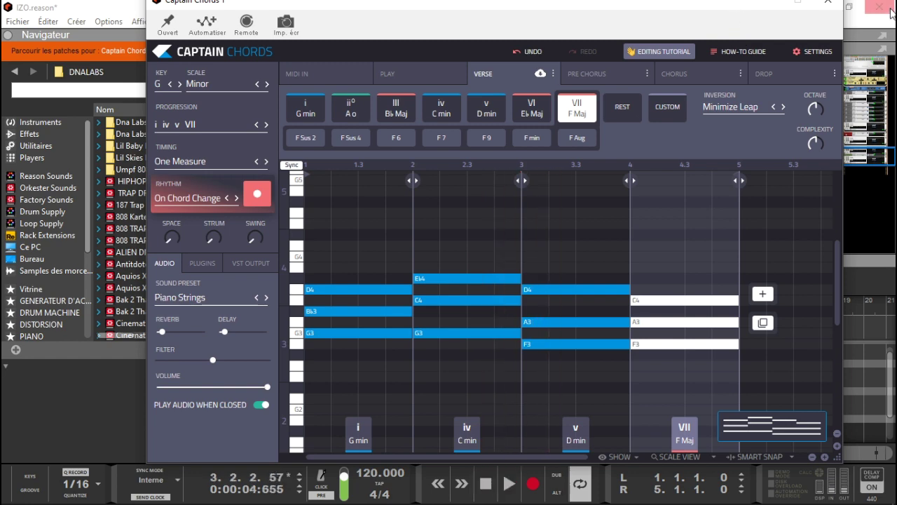
Close Captain Chords, reopen Mixed In Key SE to review the detected key, and close it again
left_click(833, 4)
left_click_drag(864, 161, 854, 85)
left_click(614, 88)
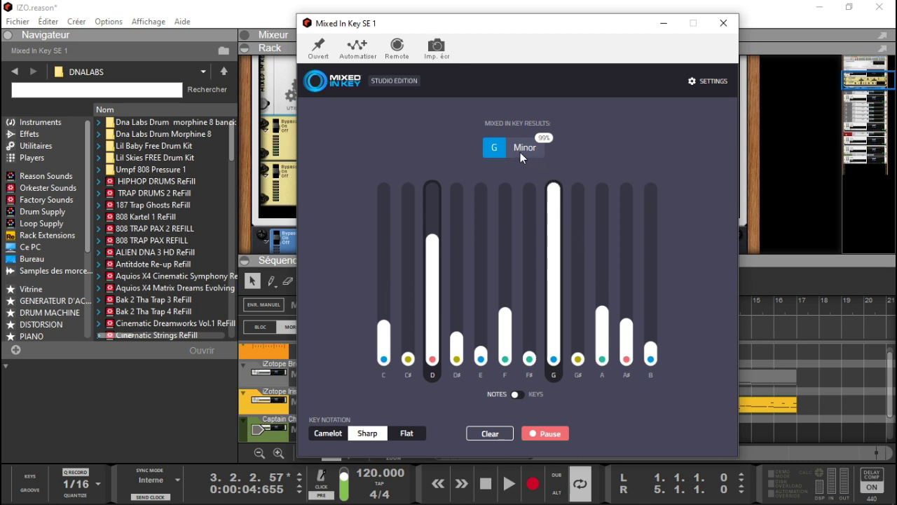
left_click(724, 23)
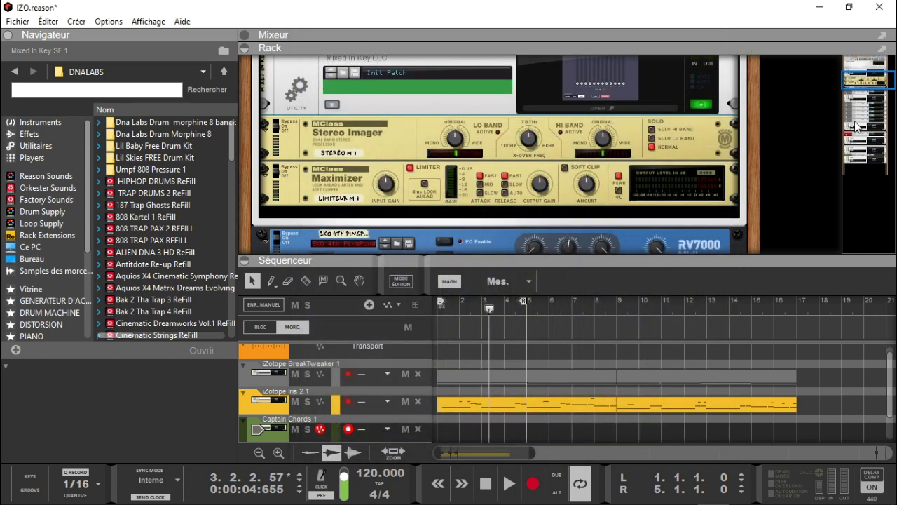
Reopen Captain Chords from the rack and play the four-chord verse progression from its start
left_click_drag(854, 80, 867, 170)
left_click(597, 105)
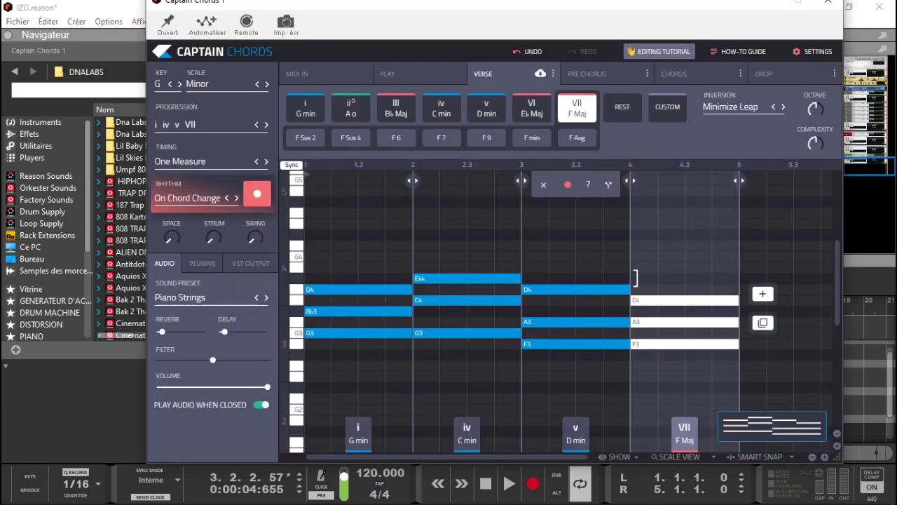
key("space")
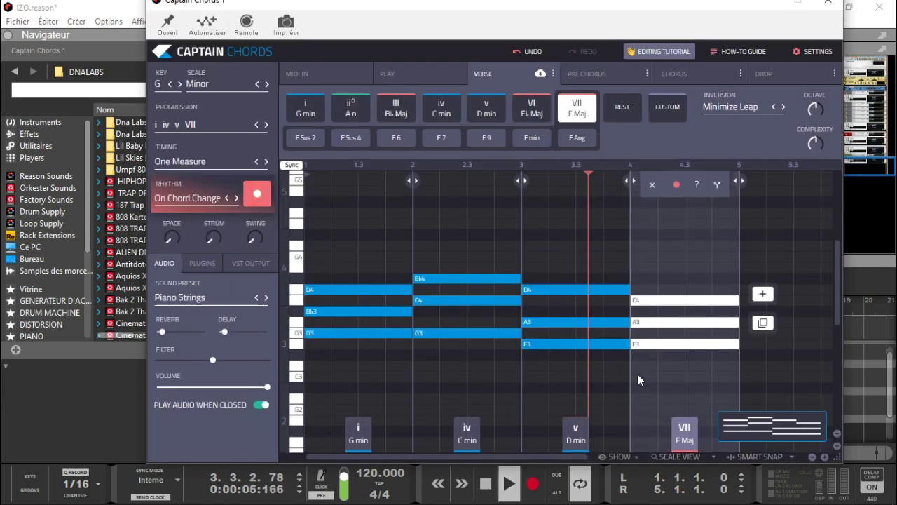
key("space")
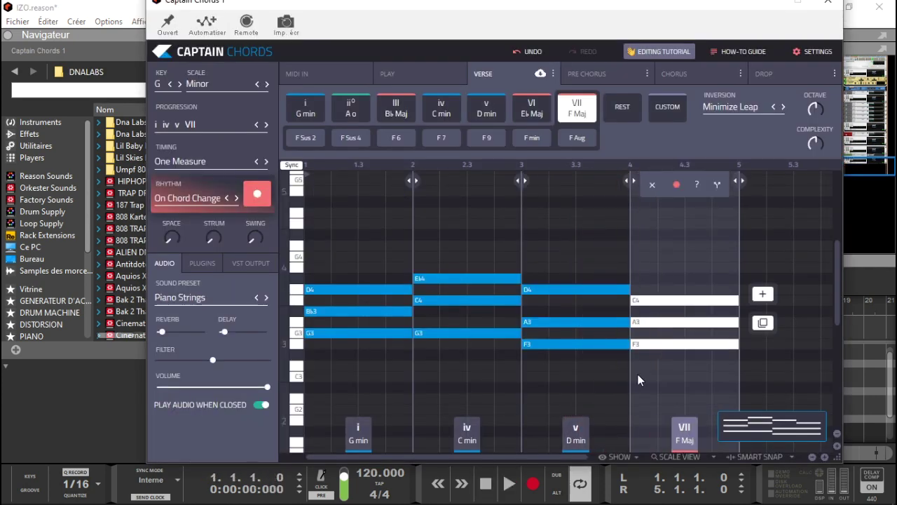
key("space")
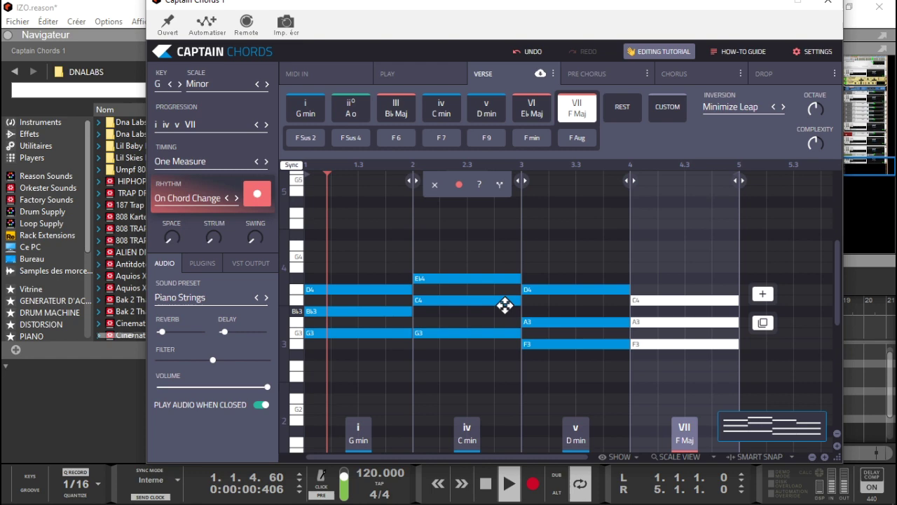
Try the rhythm patterns Action, Addiction, Aerodynamic and Almost On Beat while the progression plays
left_click(186, 196)
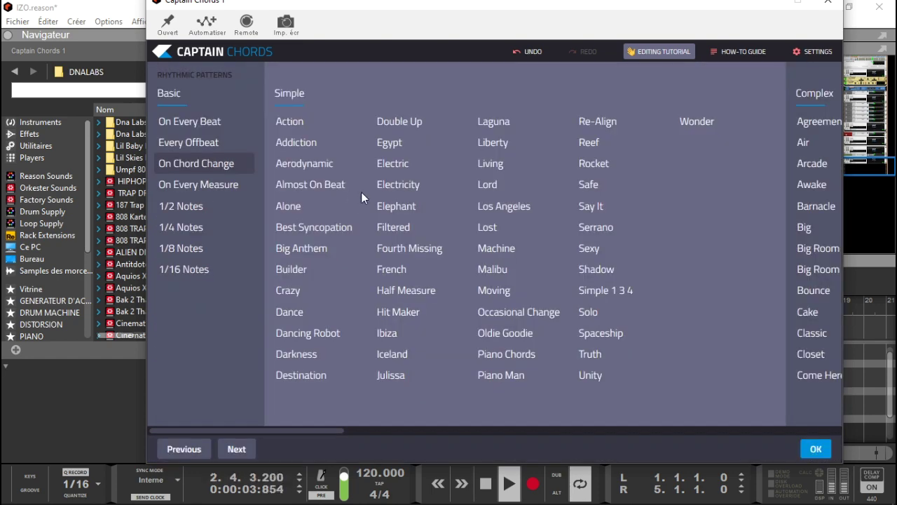
left_click(283, 122)
left_click(282, 121)
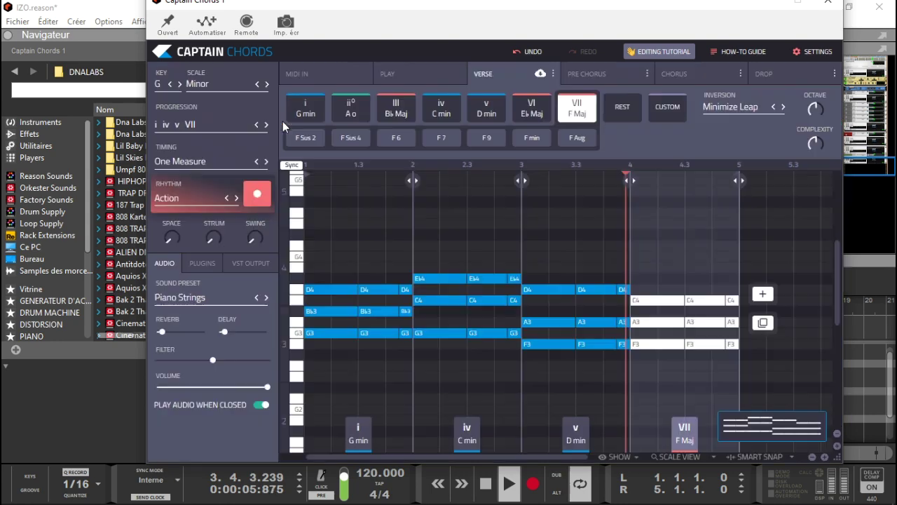
left_click(236, 199)
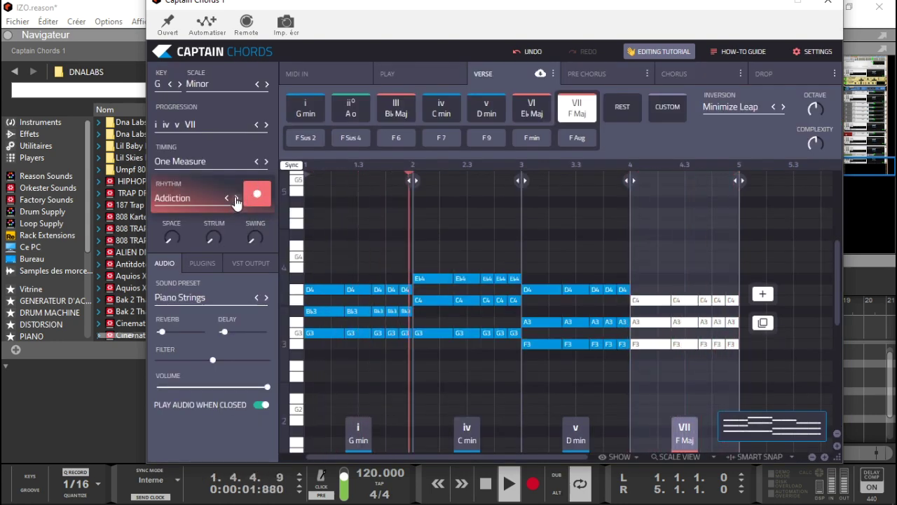
left_click(236, 199)
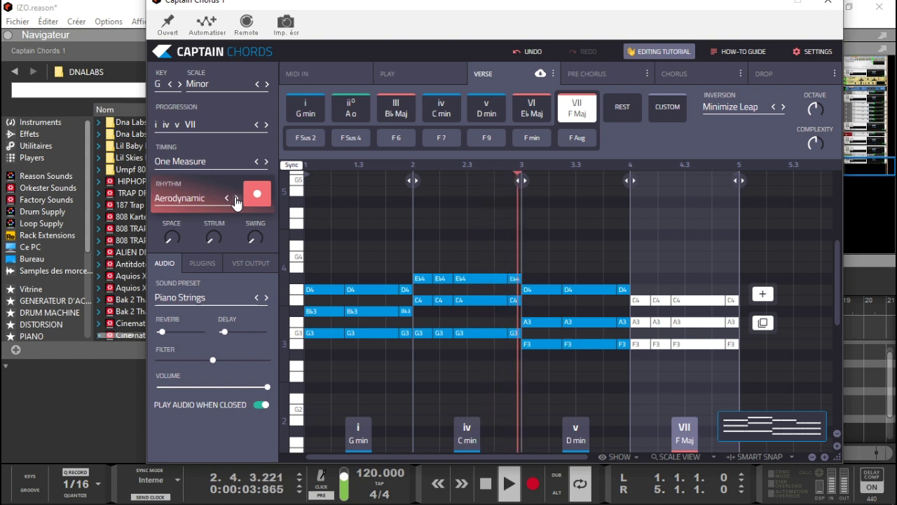
left_click(236, 199)
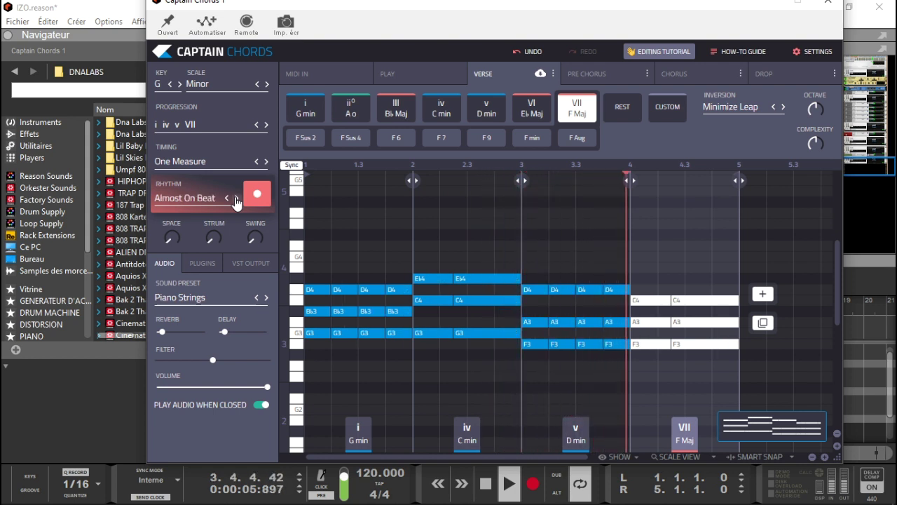
Set the rhythm pattern to Alone, lower the Captain Chords volume to a little over half, and stop playback
left_click_drag(267, 387, 230, 387)
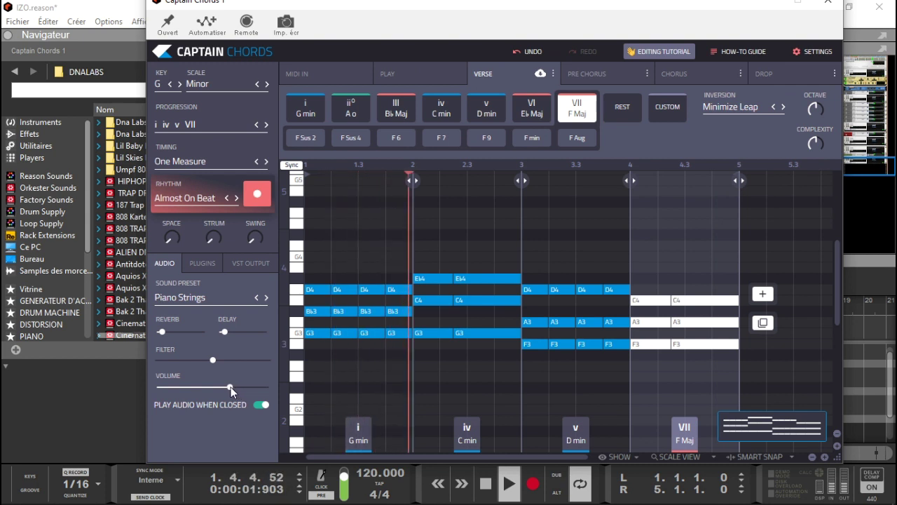
left_click(236, 197)
left_click_drag(229, 387, 222, 387)
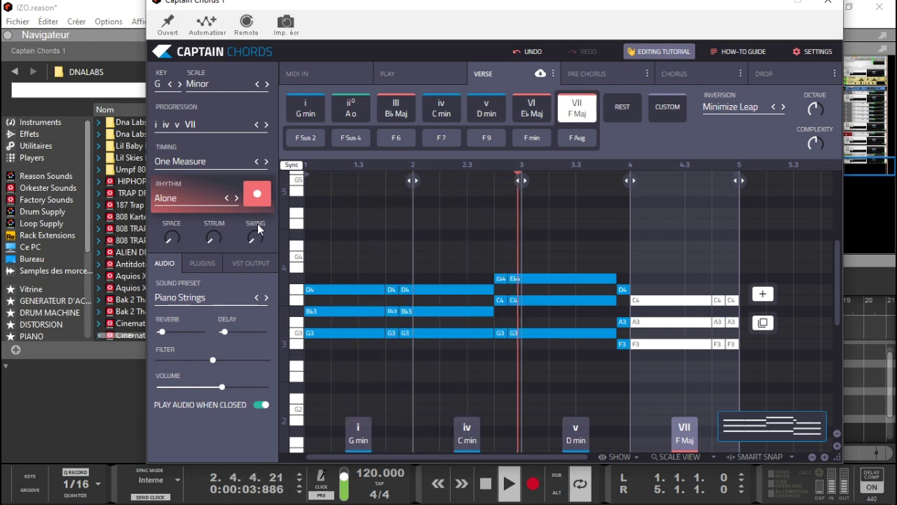
key("space")
Change the last quarter of the verse's first measure to the ii° (A diminished) chord and split it in two
left_click(413, 312)
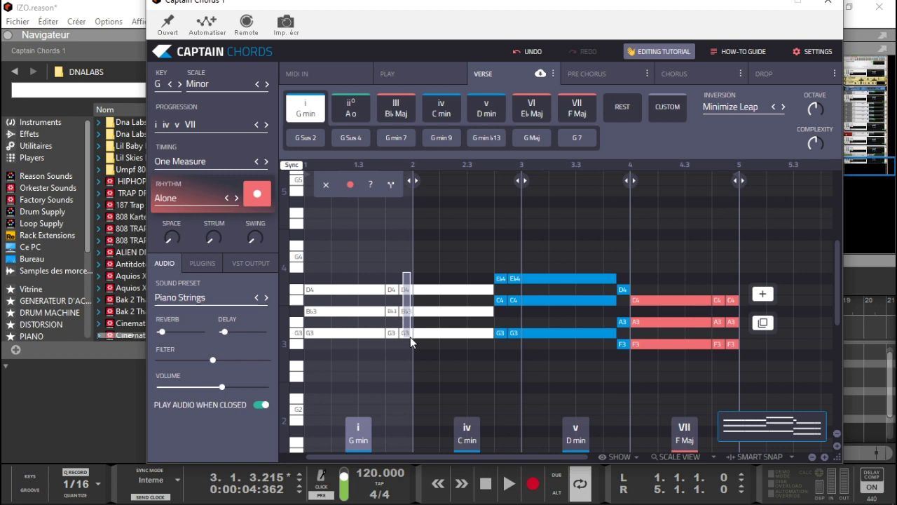
left_click(410, 337)
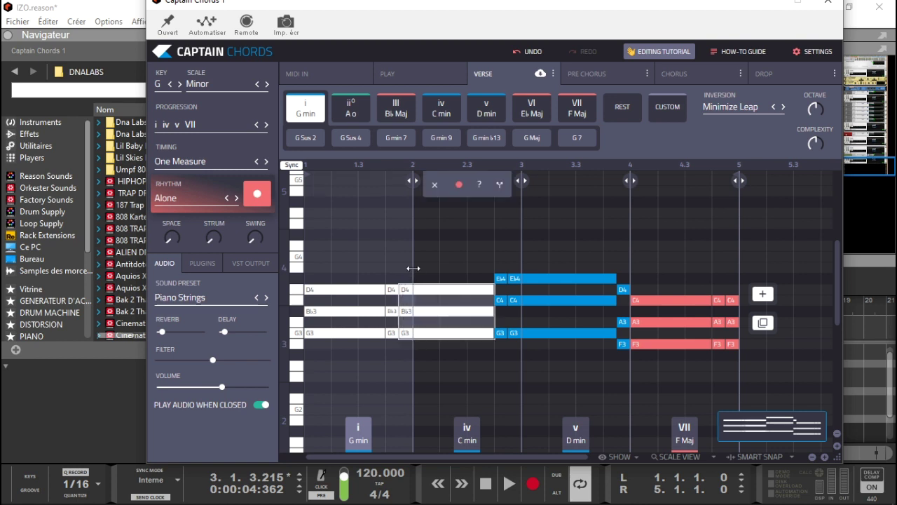
key("2")
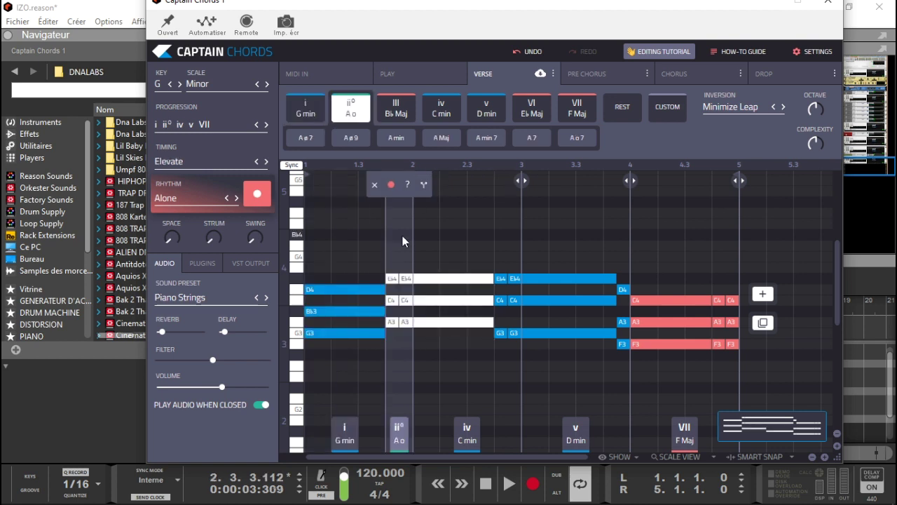
left_click(422, 184)
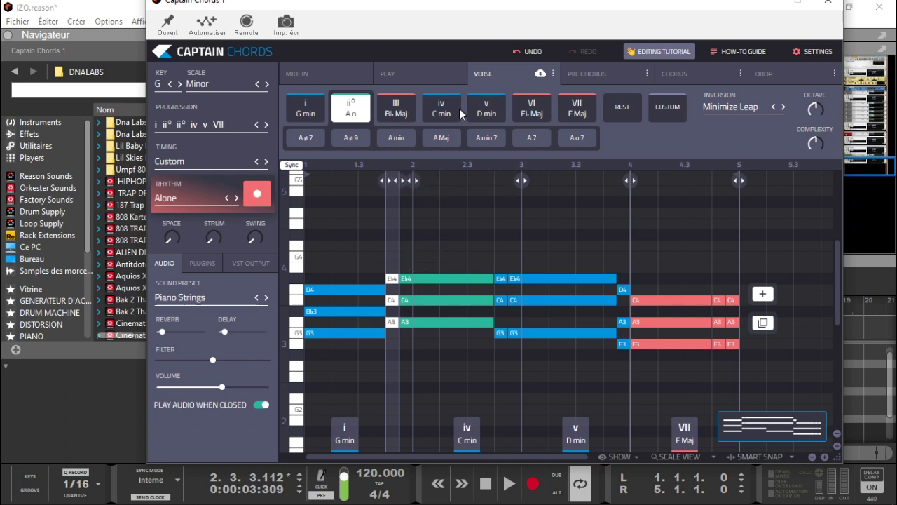
Set the long chord after the short ii° chord to G min and play the progression
left_click(458, 251)
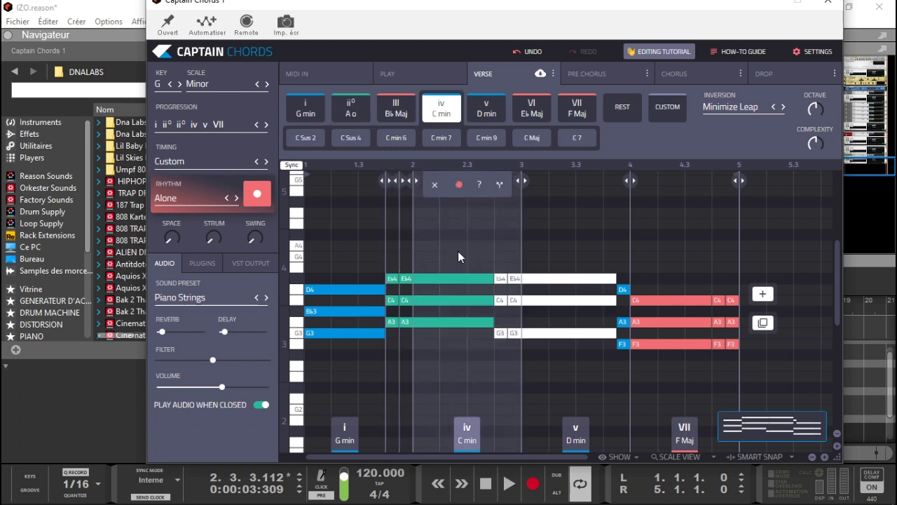
left_click(302, 112)
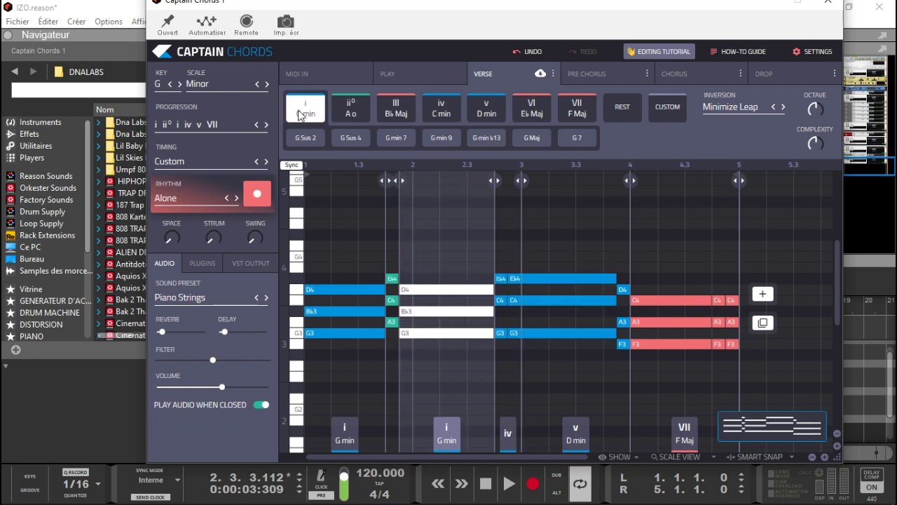
key("space")
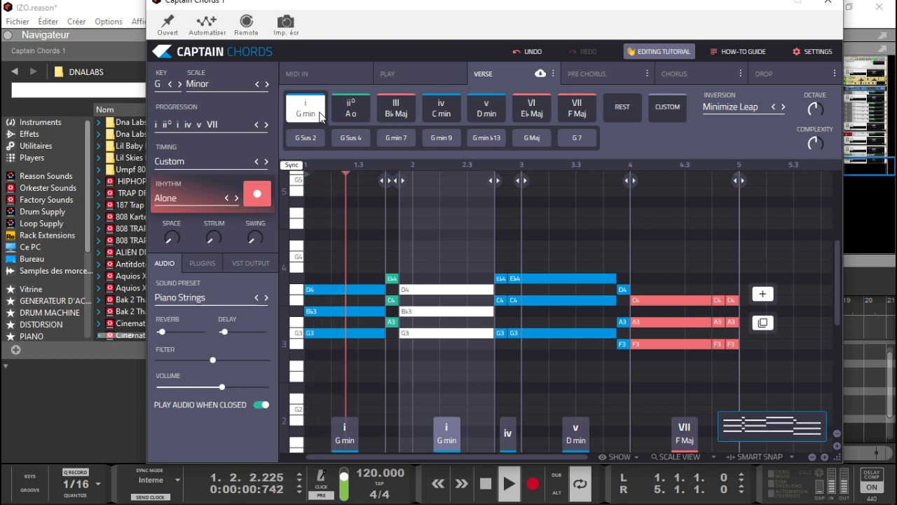
Stop playback, set the Captain Chords sound preset to Phaser Rhodes, and play the progression again
key("space")
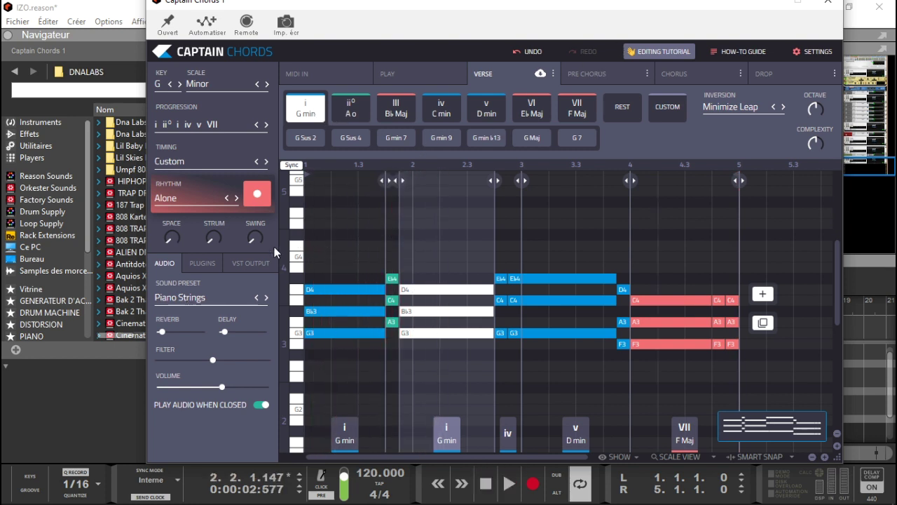
left_click(181, 297)
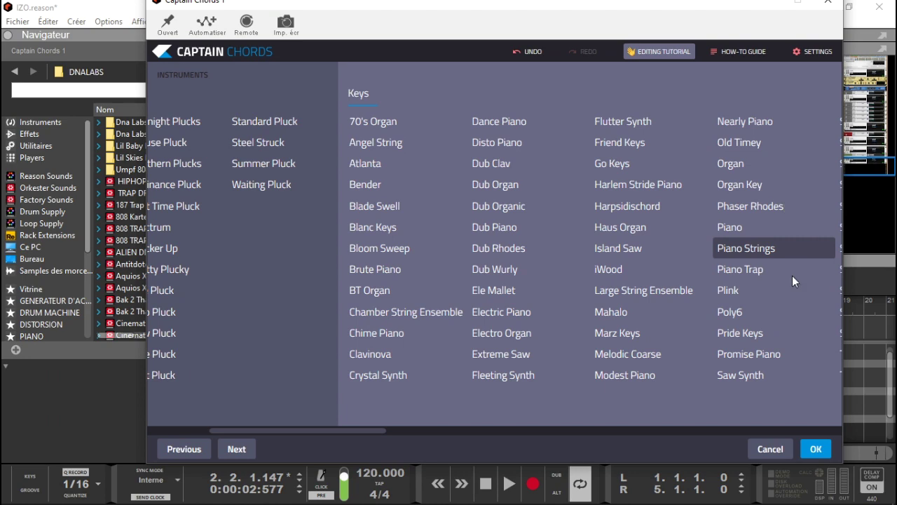
left_click(736, 206)
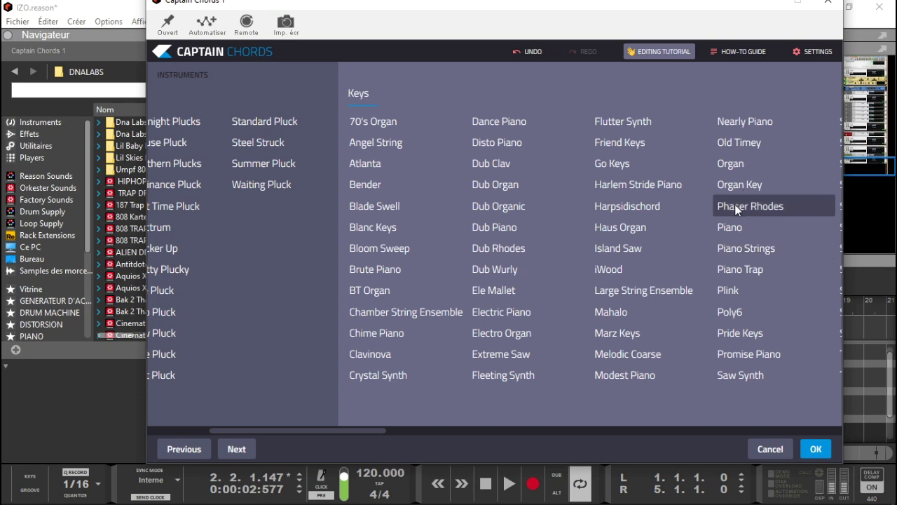
left_click(815, 449)
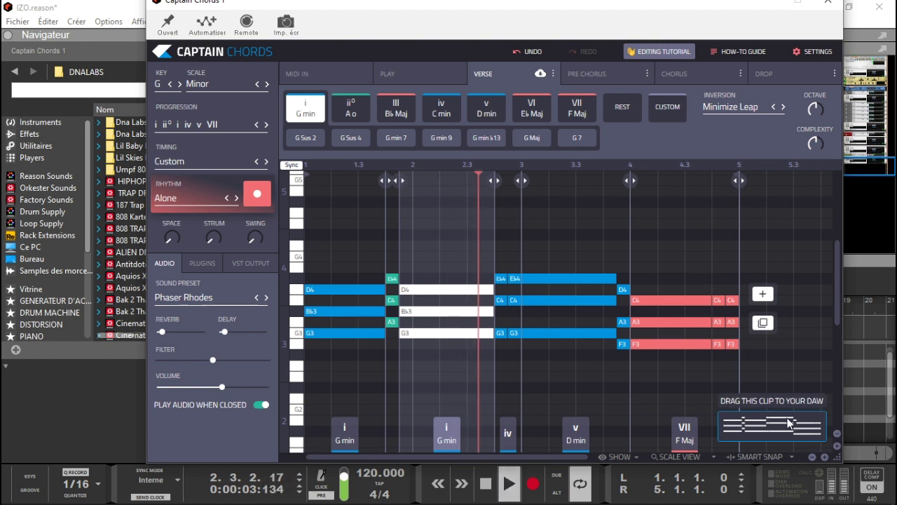
key("space")
key("space")
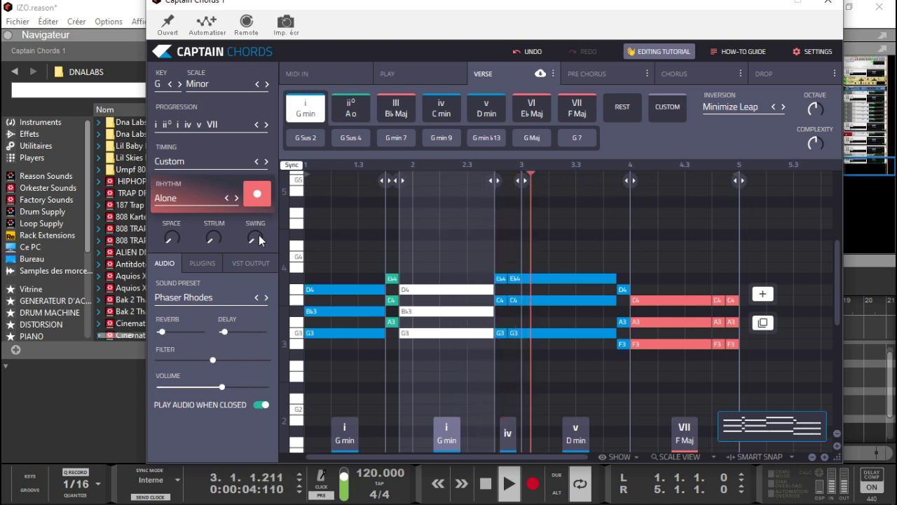
Lower the Captain Chords volume to about half and stop playback
mouse_move(406, 290)
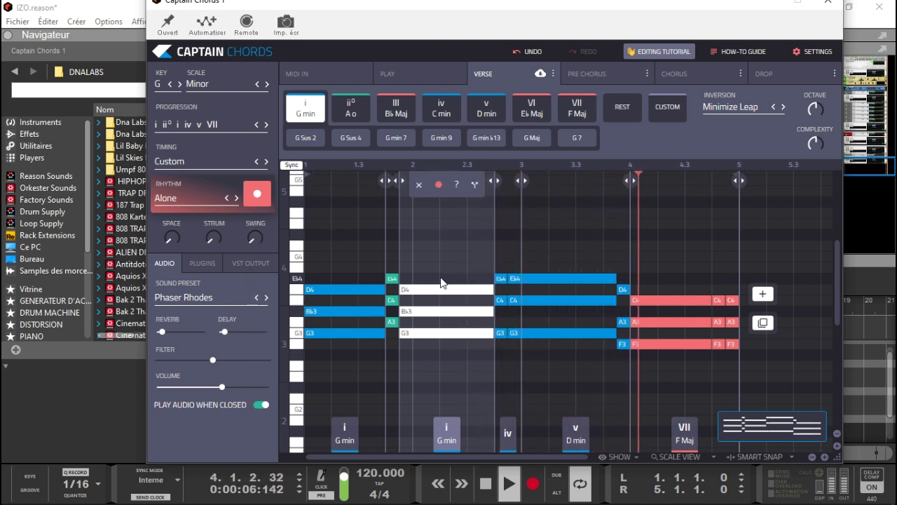
mouse_move(223, 386)
left_mouse_down()
mouse_move(202, 385)
mouse_move(213, 386)
left_mouse_up()
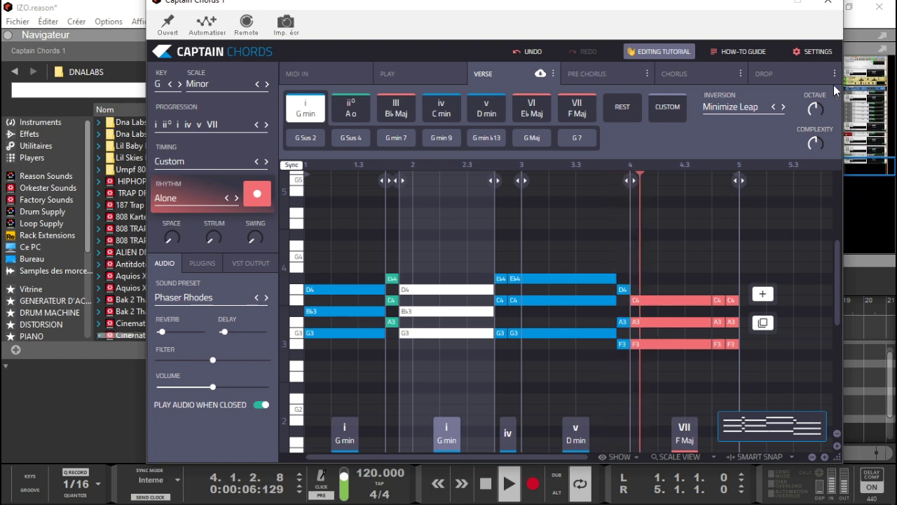
key("space")
Close Captain Chords and add a Radical Keys instrument to the rack below it
left_click(765, 6)
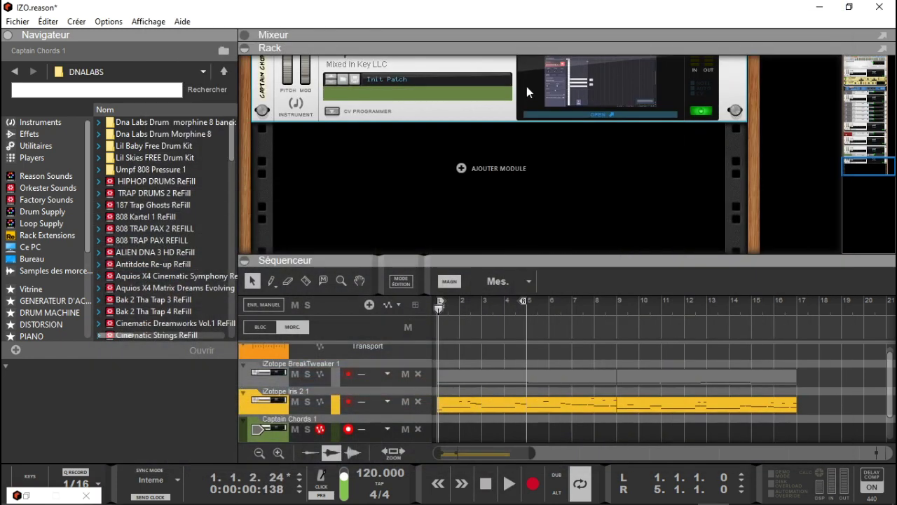
left_click(34, 119)
left_click_drag(231, 107, 260, 173)
left_click_drag(190, 173, 428, 152)
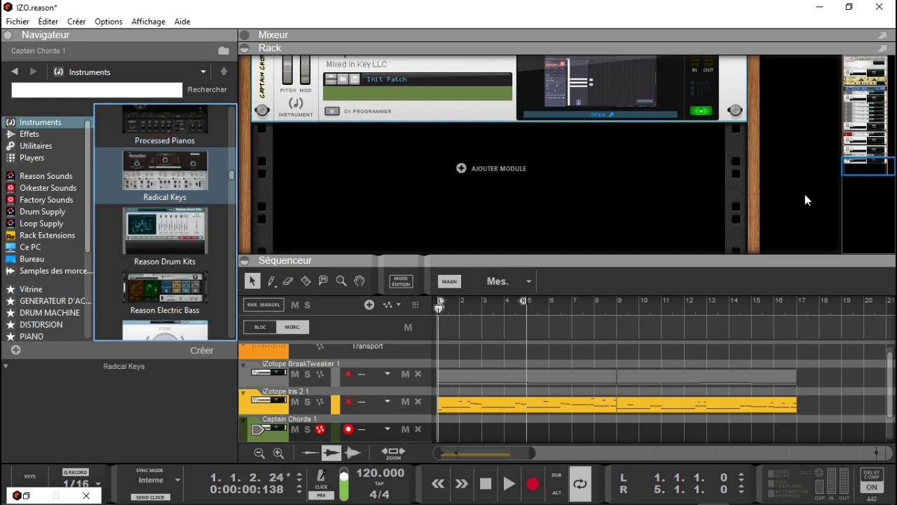
double_click(207, 194)
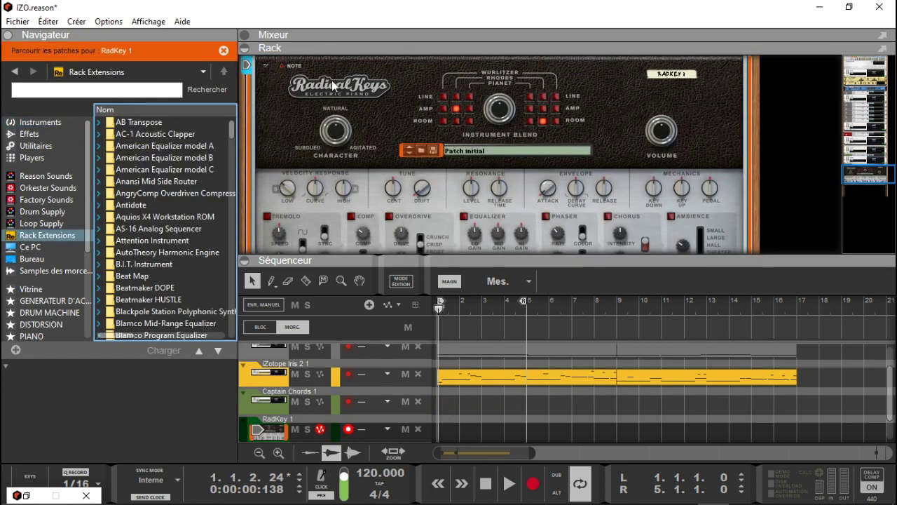
Reopen Captain Chords, export its verse chord clip onto the RadKey 1 sequencer track, and close the plugin window
scroll(827, 148, "up", 5)
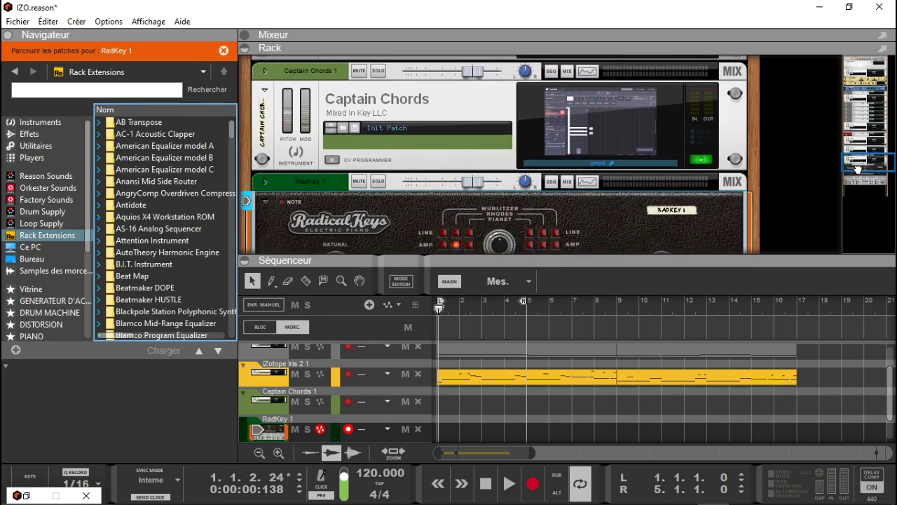
left_click(605, 150)
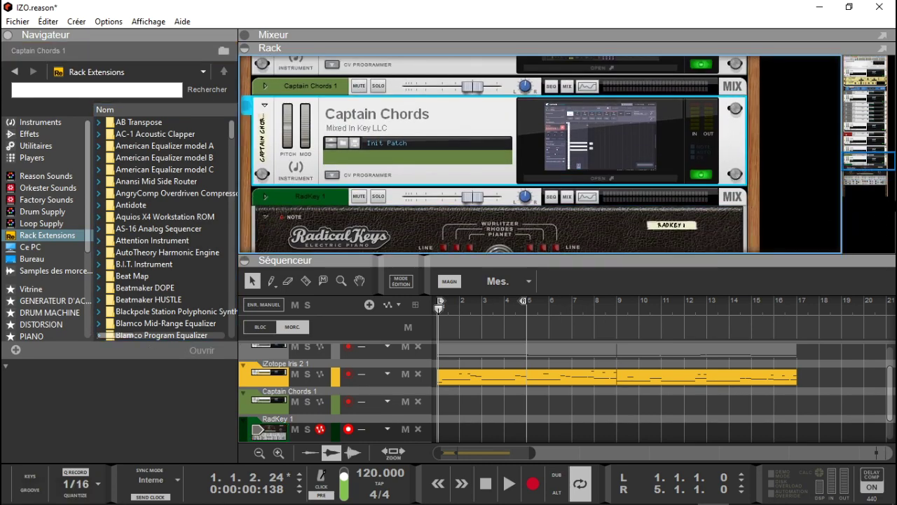
left_click(630, 179)
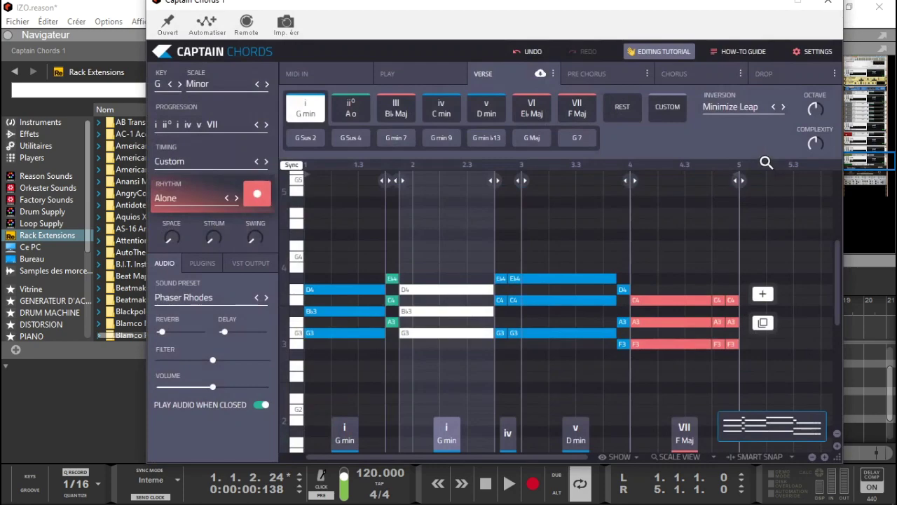
left_click_drag(491, 3, 263, 0)
left_click(758, 449)
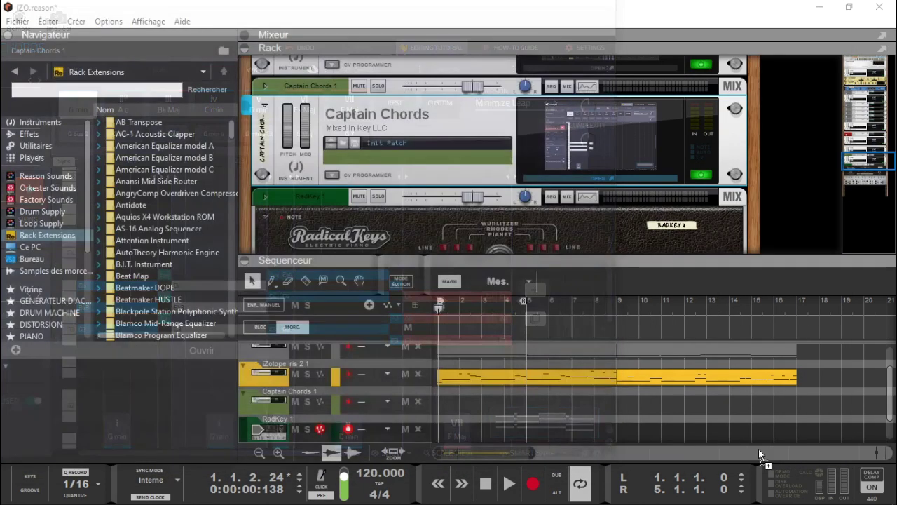
left_click(684, 433)
left_click_drag(685, 434, 681, 435)
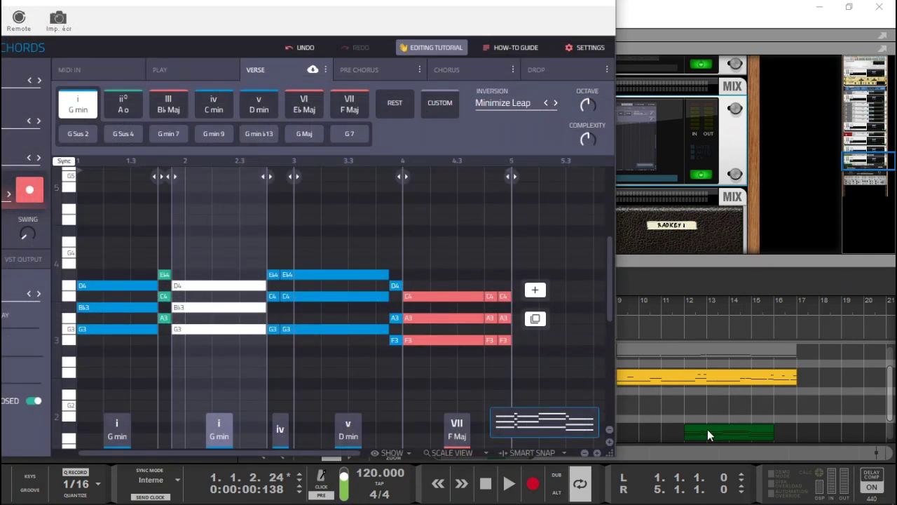
left_click(605, 10)
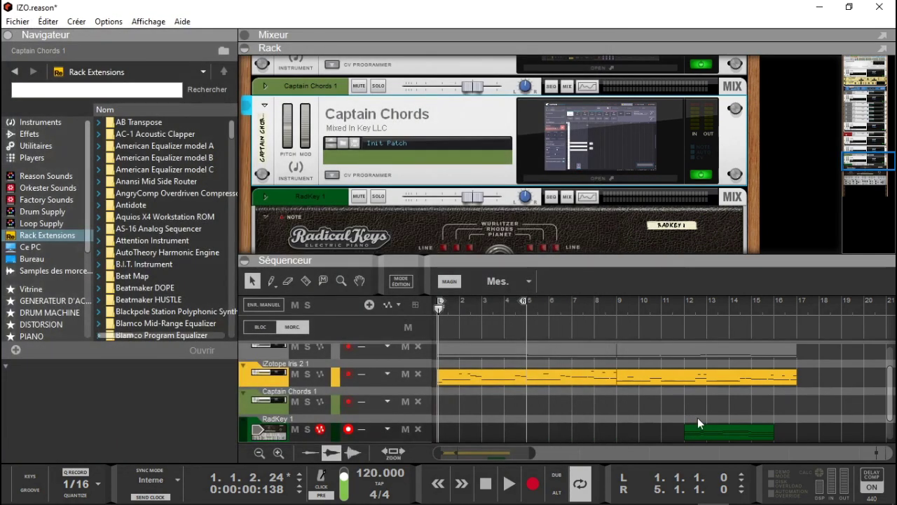
Move the chord clip on the RadKey 1 track to start at bar 1, and mute Captain Chords 1 during playback
left_click_drag(703, 435, 395, 441)
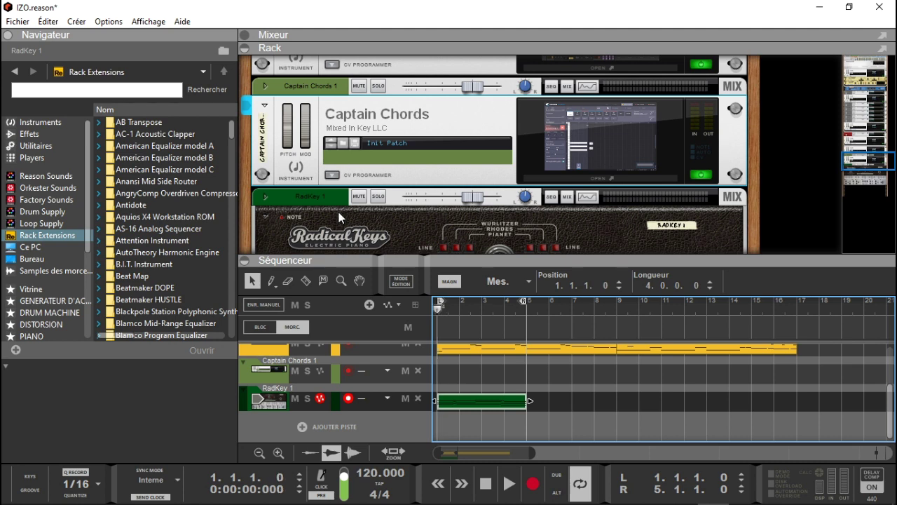
key("space")
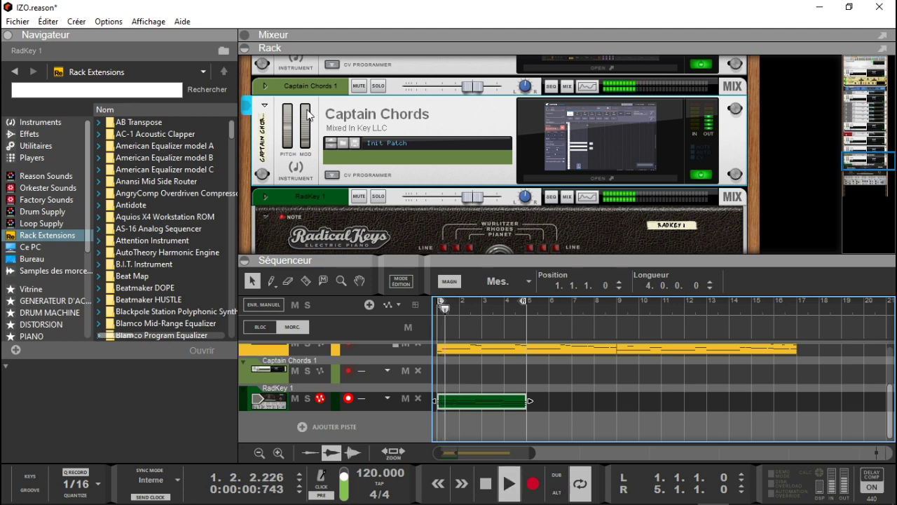
left_click(359, 86)
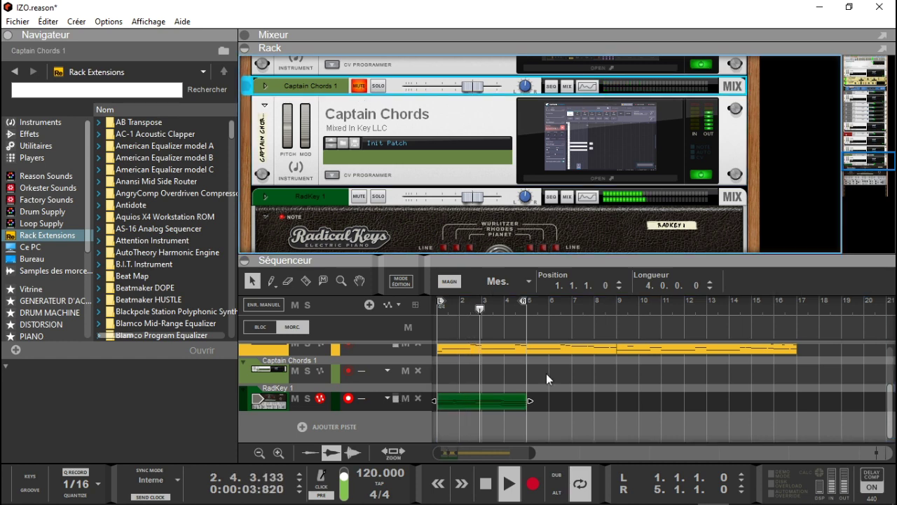
Try the Edgy Wurlitzer patch from the Radical Keys production patches, switch to Endtroducing DJ, and stop playback
left_click(858, 168)
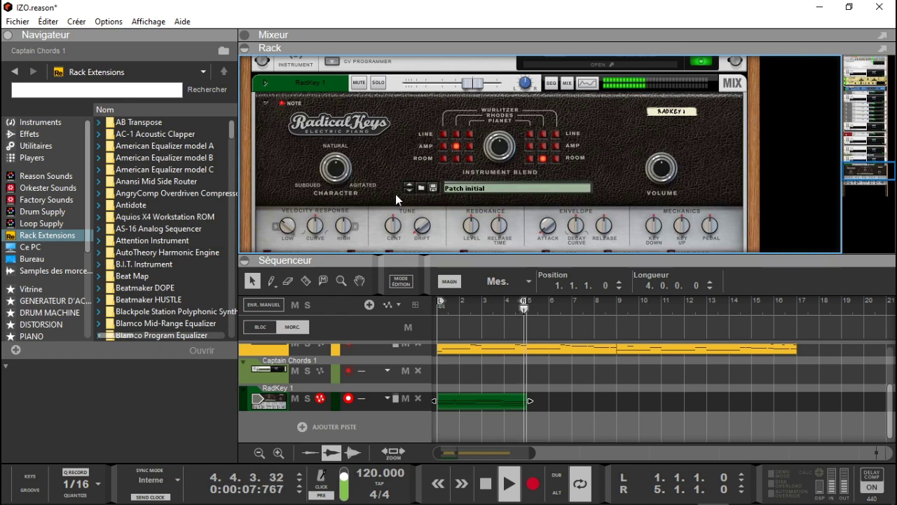
left_click(421, 188)
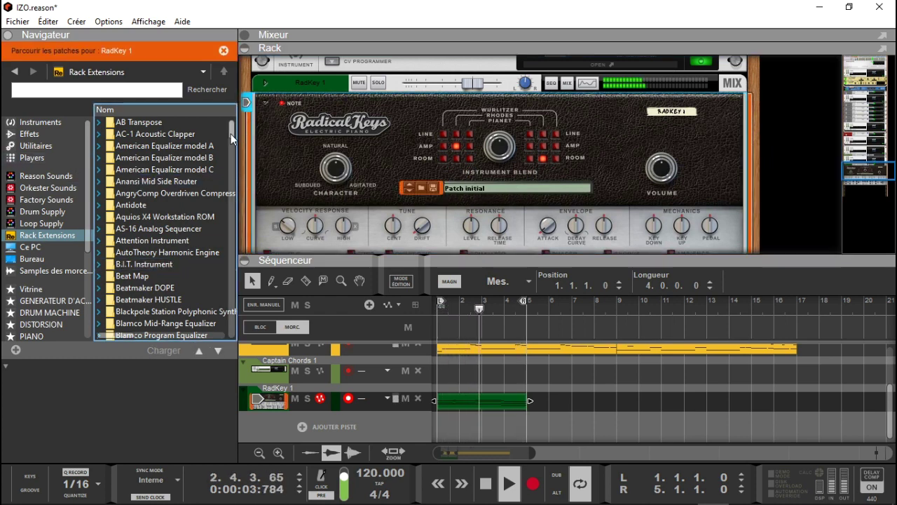
left_click_drag(231, 138, 251, 260)
left_click(179, 289)
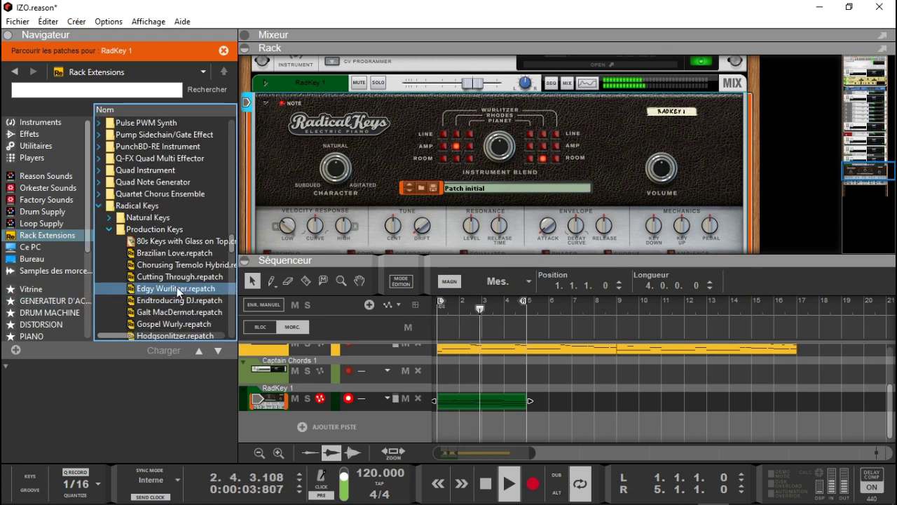
double_click(178, 289)
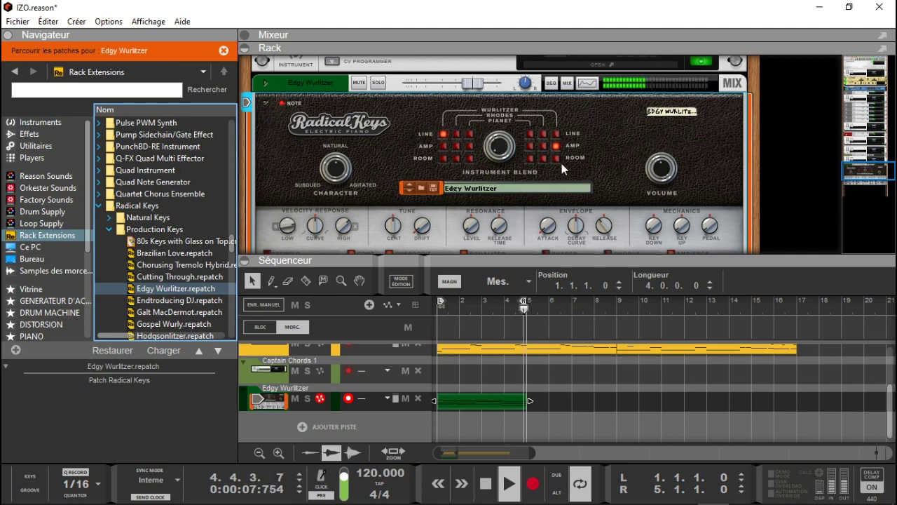
left_click(410, 191)
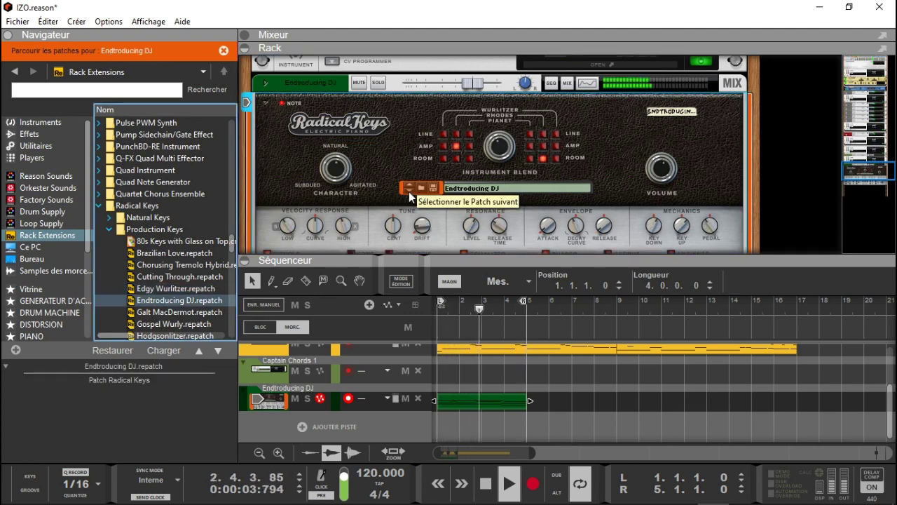
left_click(657, 170)
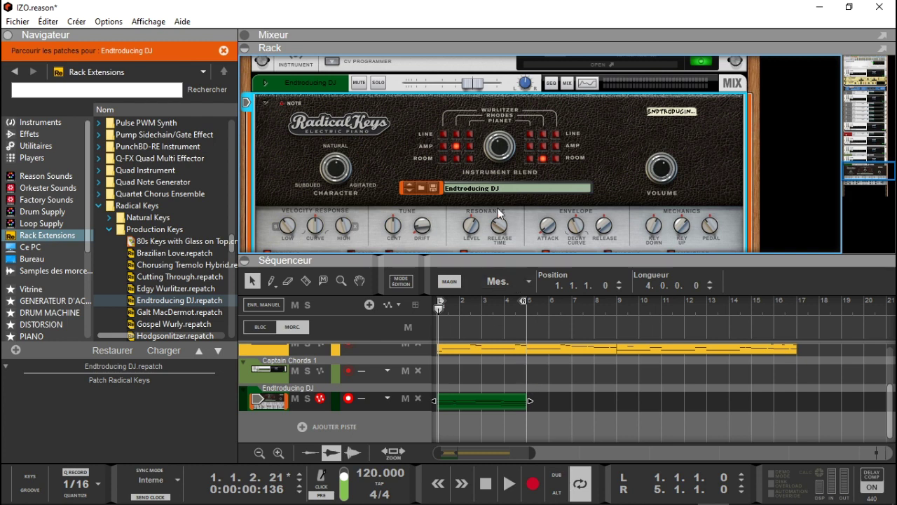
Add a Captain Melody instrument to the rack below Radical Keys
scroll(867, 167, "down", 3)
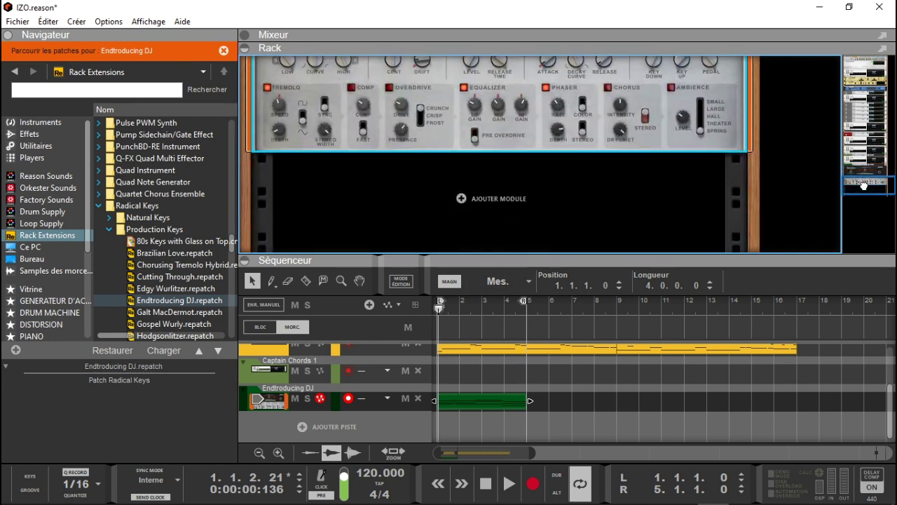
left_click(22, 123)
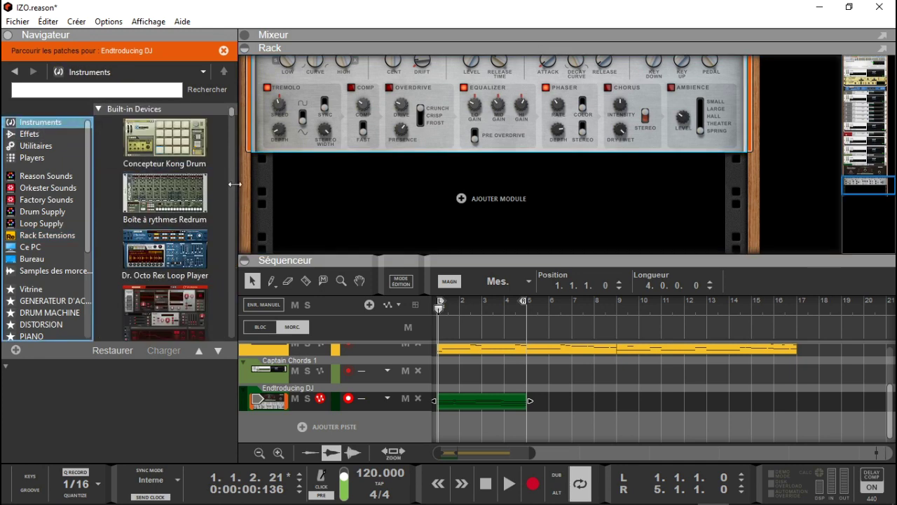
left_click_drag(233, 116, 244, 211)
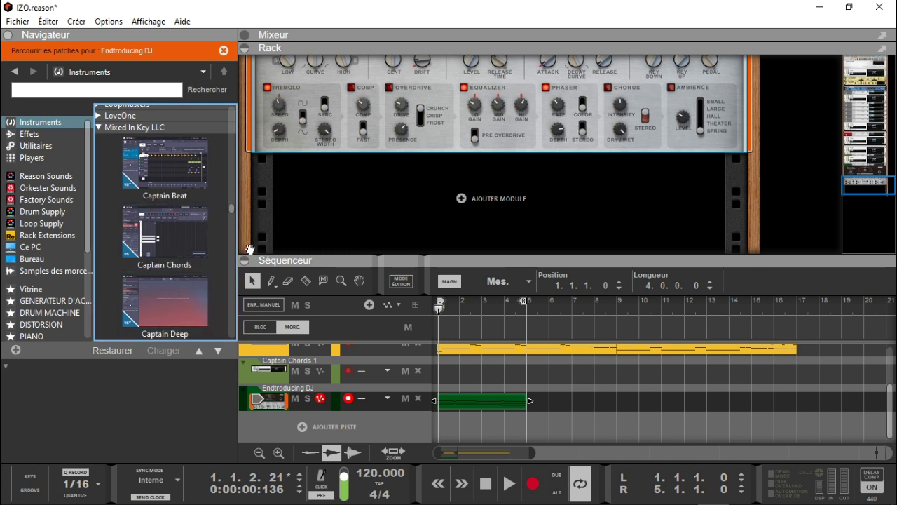
left_click_drag(235, 207, 233, 219)
left_click_drag(178, 245, 421, 209)
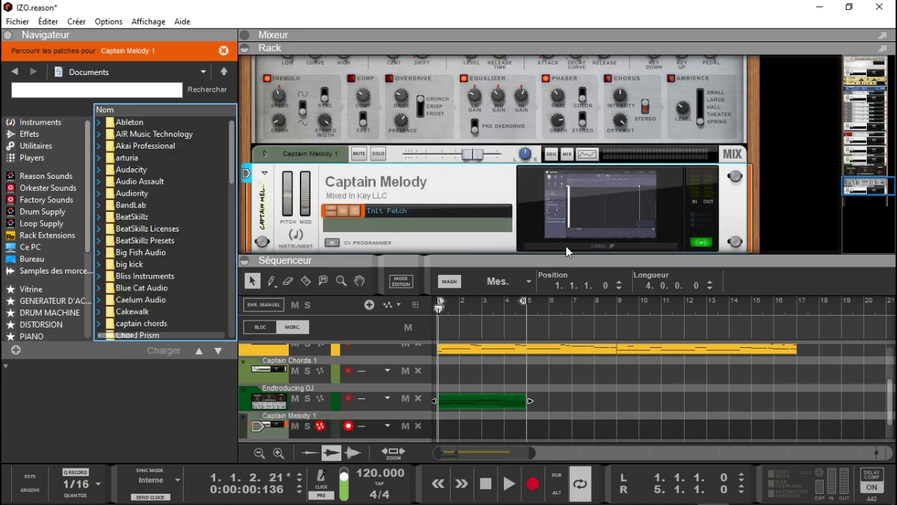
Open Captain Melody, start a melody in G Minor, and connect it to Captain Chords
left_click_drag(864, 185, 863, 187)
left_click(616, 169)
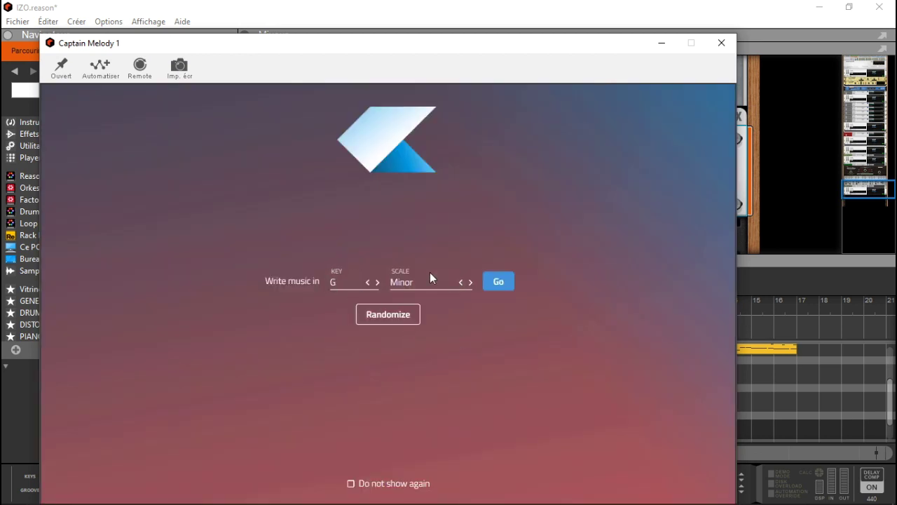
left_click(502, 283)
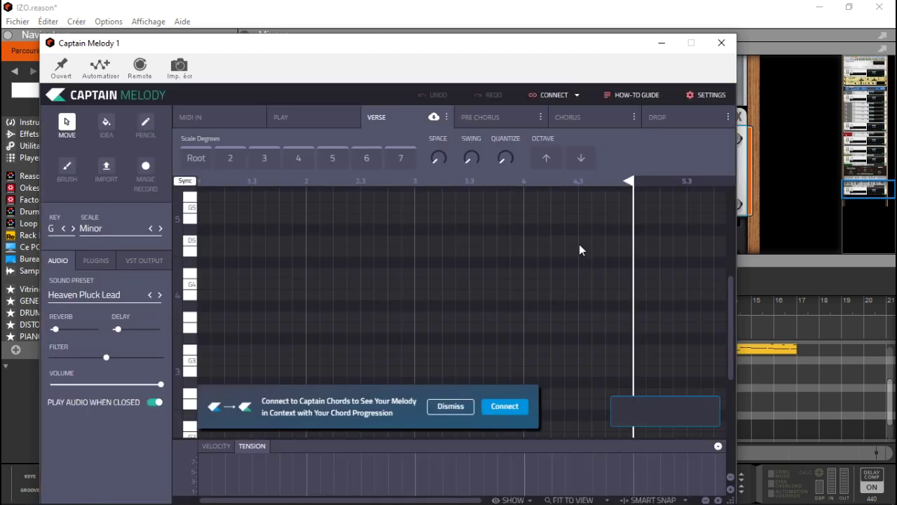
left_click(504, 410)
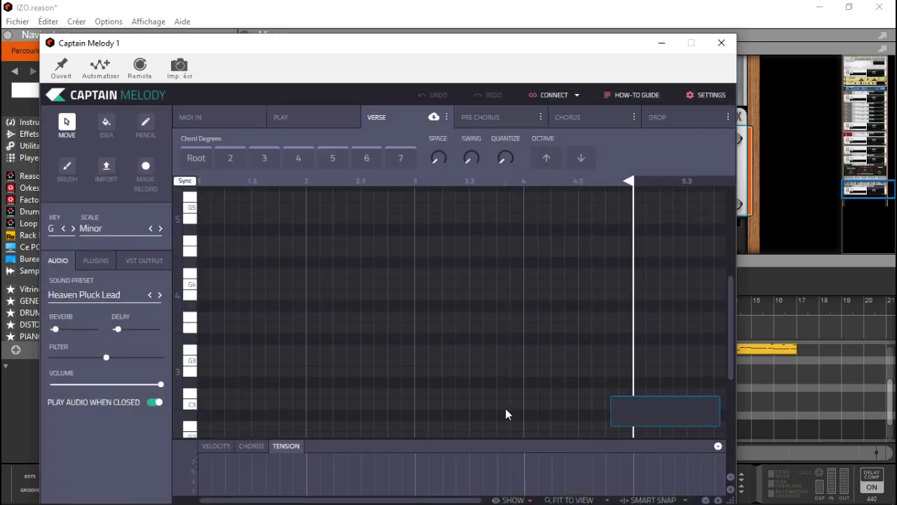
Place a G3 note at the start of the verse melody and lengthen it to half a measure
key("space")
left_click(201, 362)
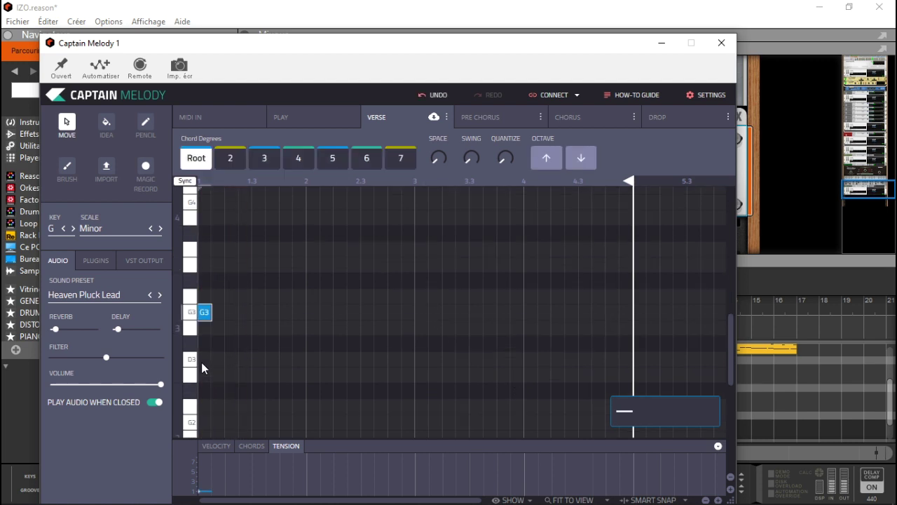
left_click_drag(212, 313, 253, 313)
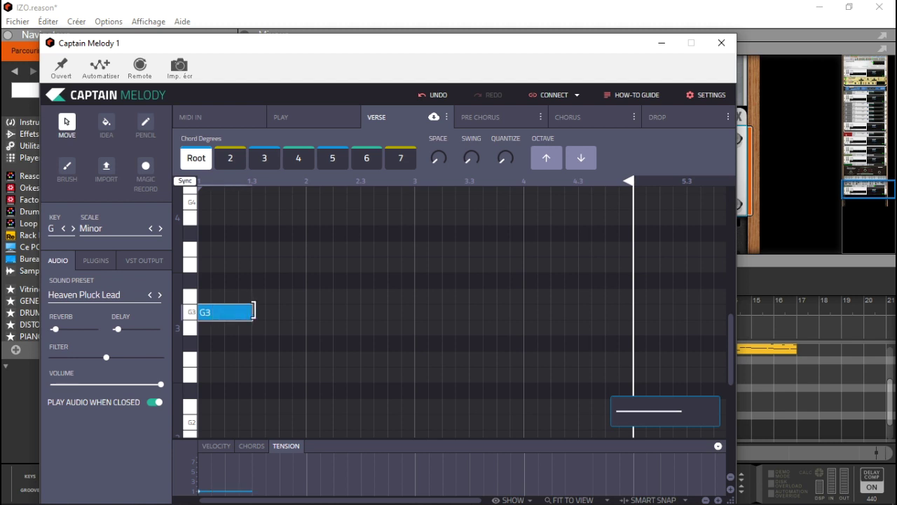
Pencil in an A3 note a quarter measure long ending at measure 2, and play the melody back
left_click(146, 125)
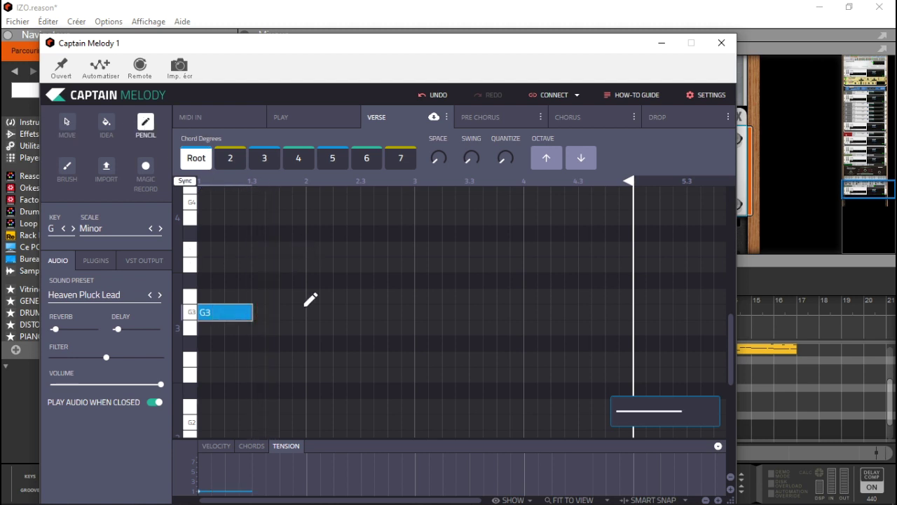
left_click(286, 281)
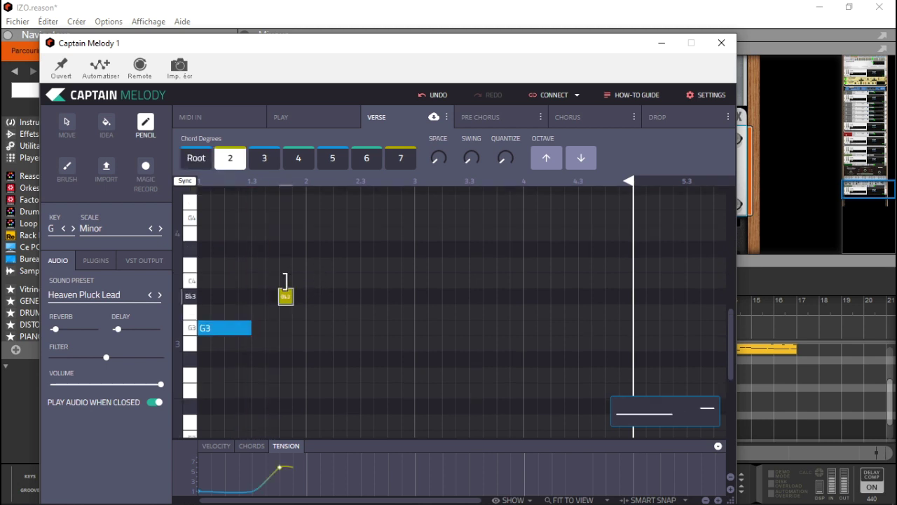
left_click(285, 284)
left_click(281, 295)
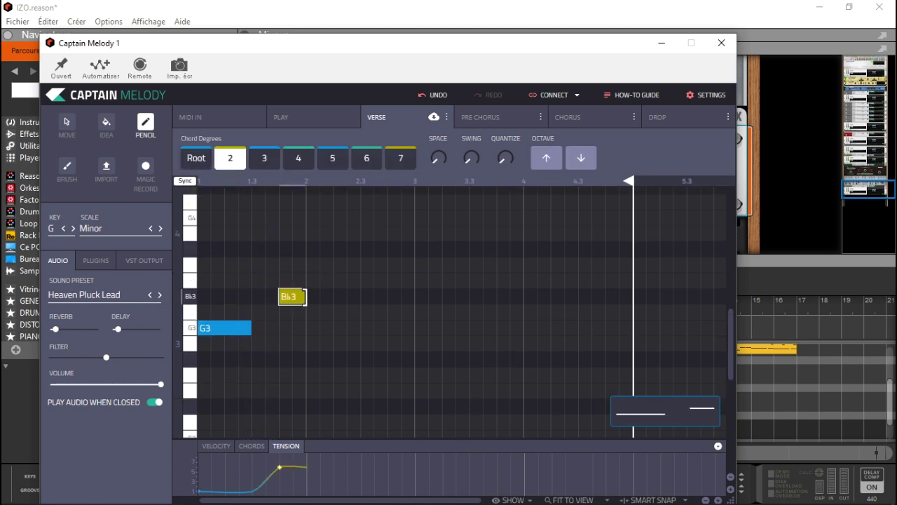
left_click_drag(294, 297, 294, 307)
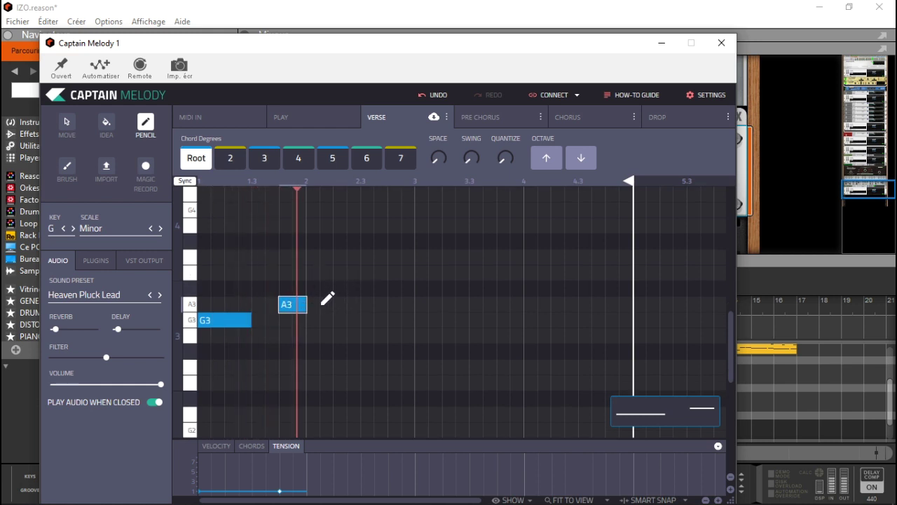
key("space")
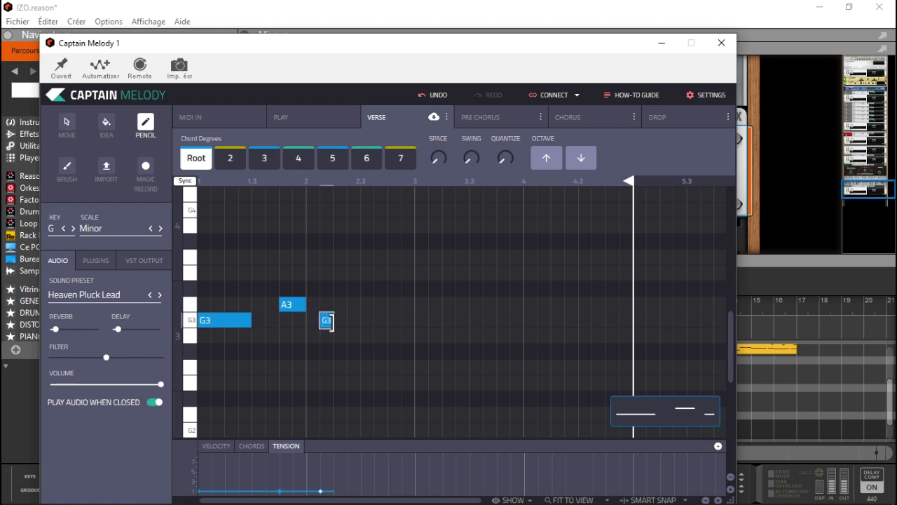
Add a short G3 note early in measure 2, followed directly by a longer B♭3 note, and audition the phrase
left_click(332, 321)
left_click_drag(335, 320, 352, 284)
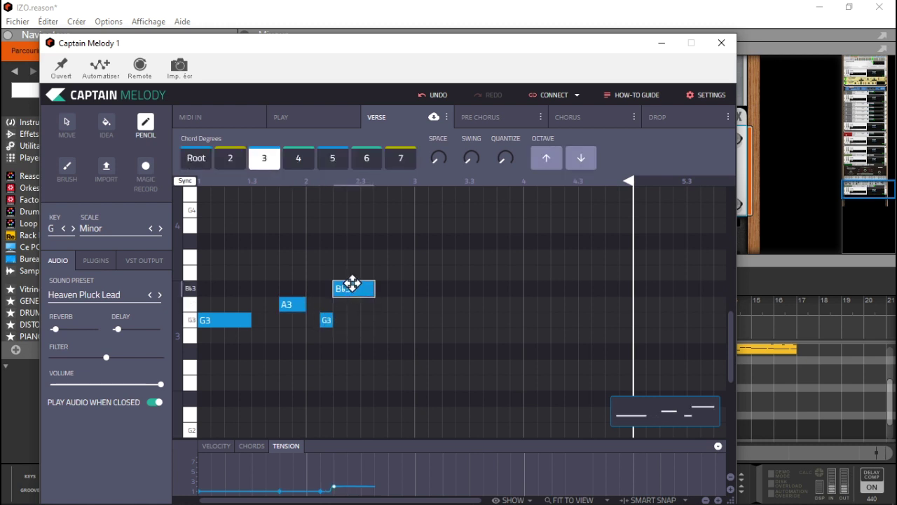
scroll(359, 276, "up", 1)
key("space")
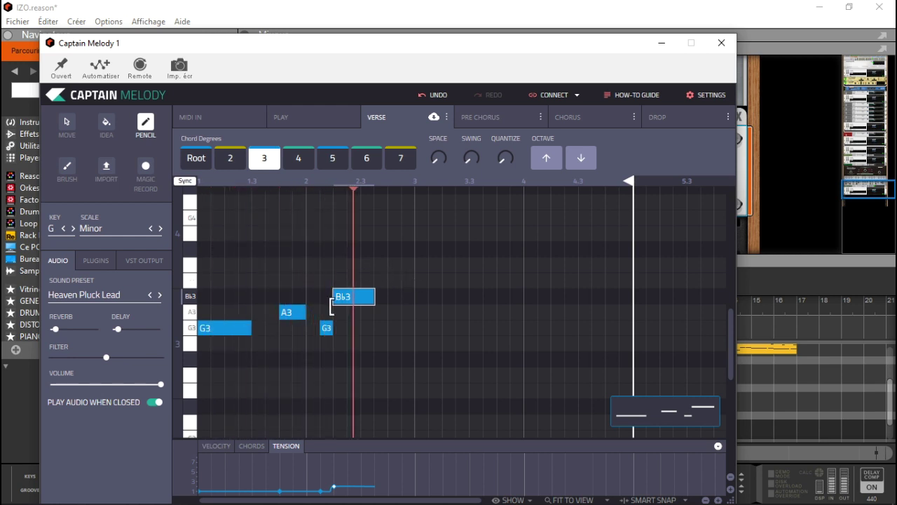
Move the short G3 note to the start of measure 2, add a second short G3 right after it, and audition them
left_click(326, 328)
left_click_drag(326, 328, 313, 328)
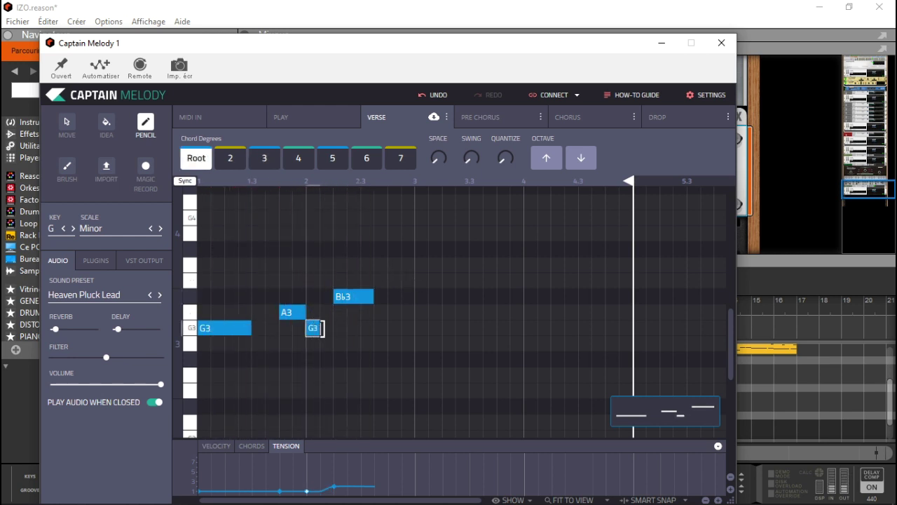
key("Escape")
key("space")
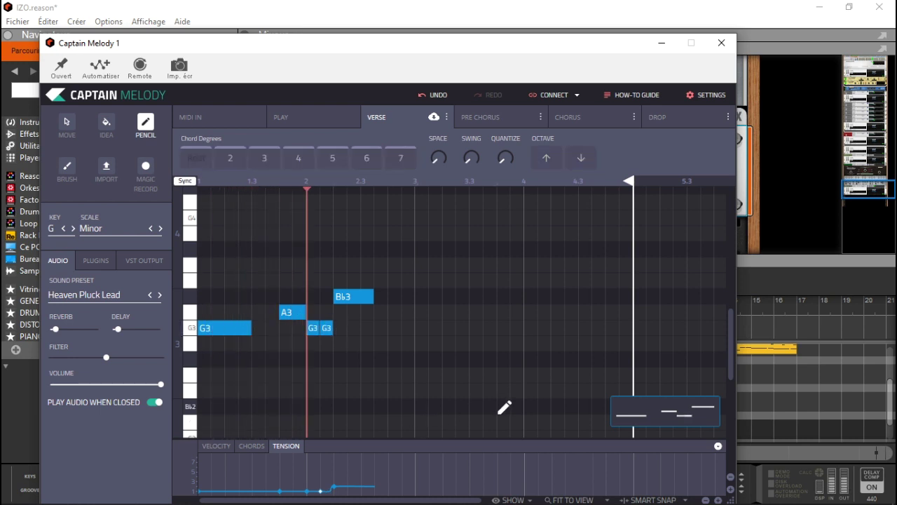
key("space")
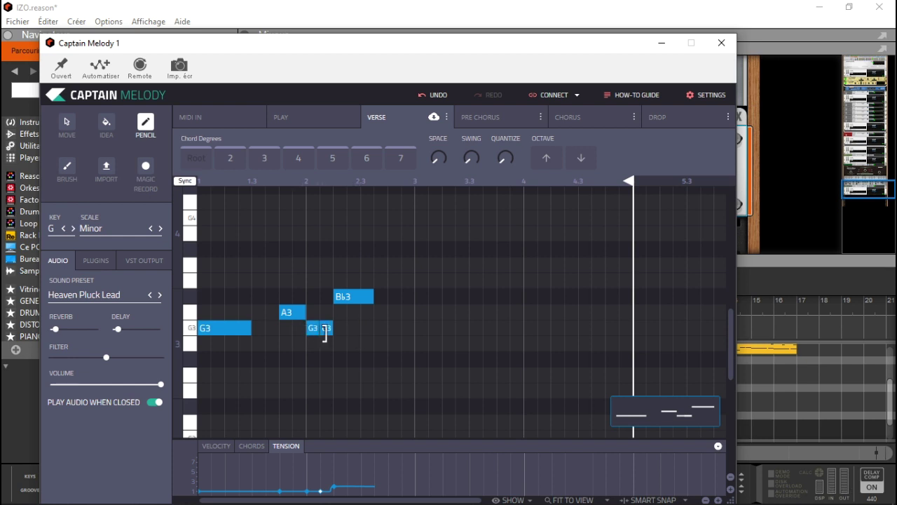
Try the second short note of measure 2 at C4, settle on A3, and play the melody back
left_click_drag(329, 324, 325, 281)
key("space")
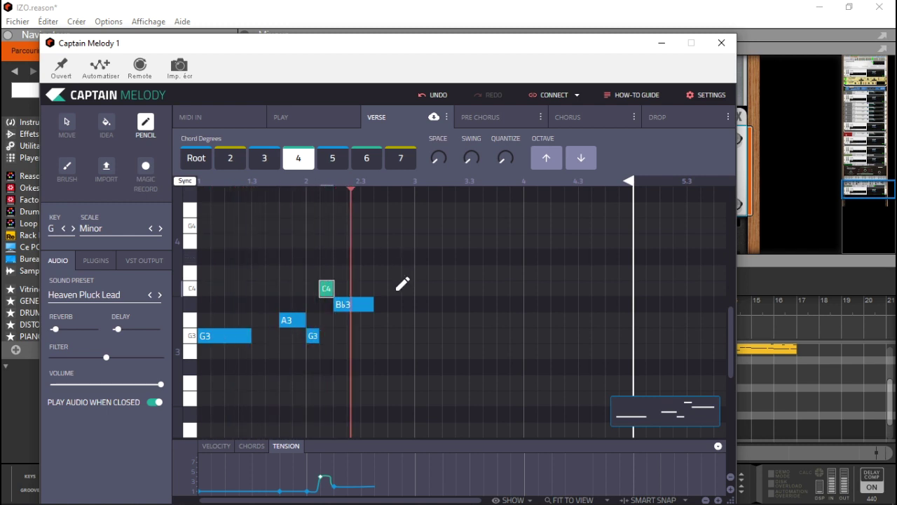
key("space")
left_click_drag(326, 288, 328, 319)
key("space")
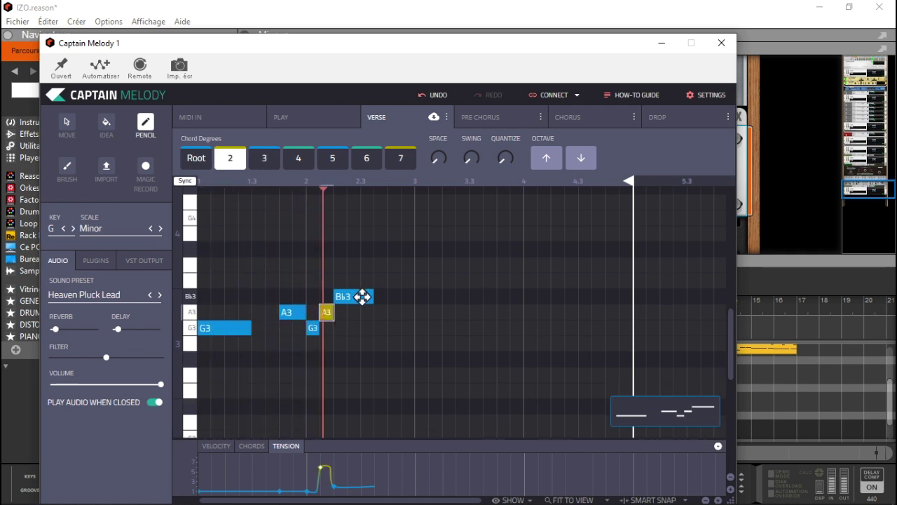
key("space")
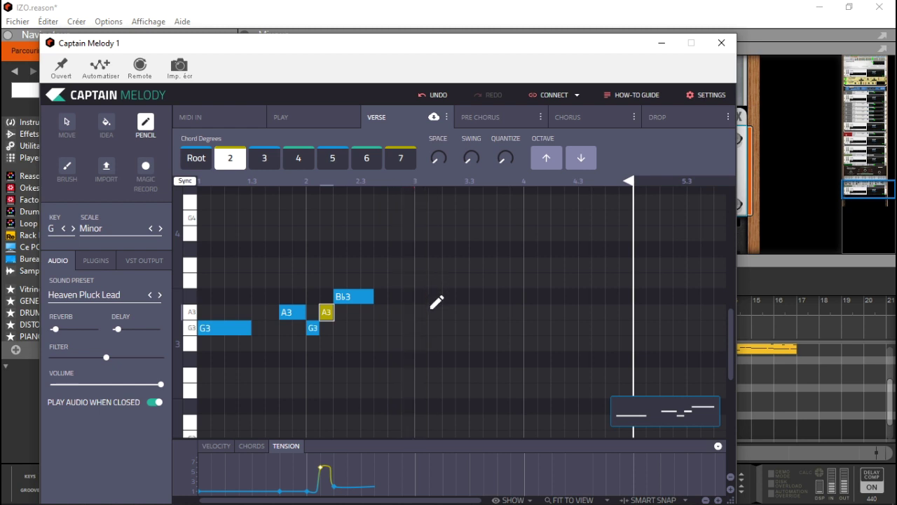
Add a C4 note at the start of measure 3 and a half-measure G3 note from 3.3 to measure 4
left_click(417, 274)
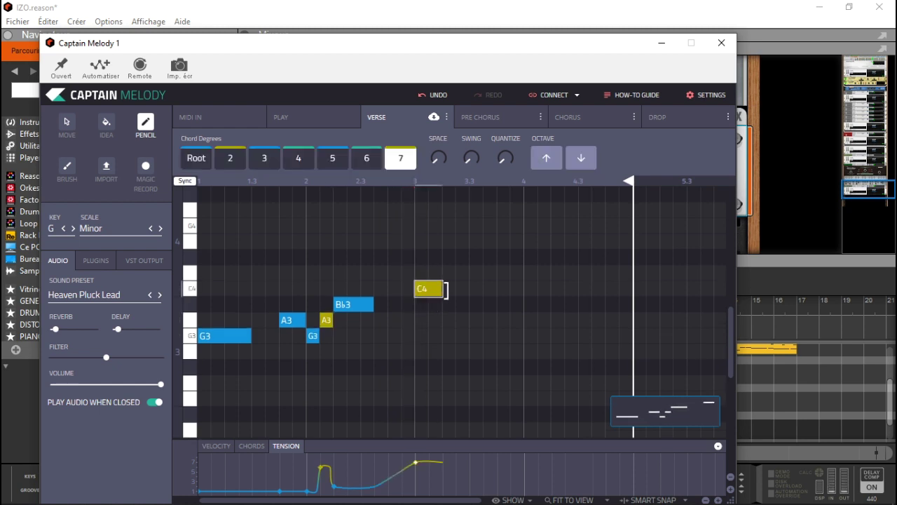
left_click(450, 290)
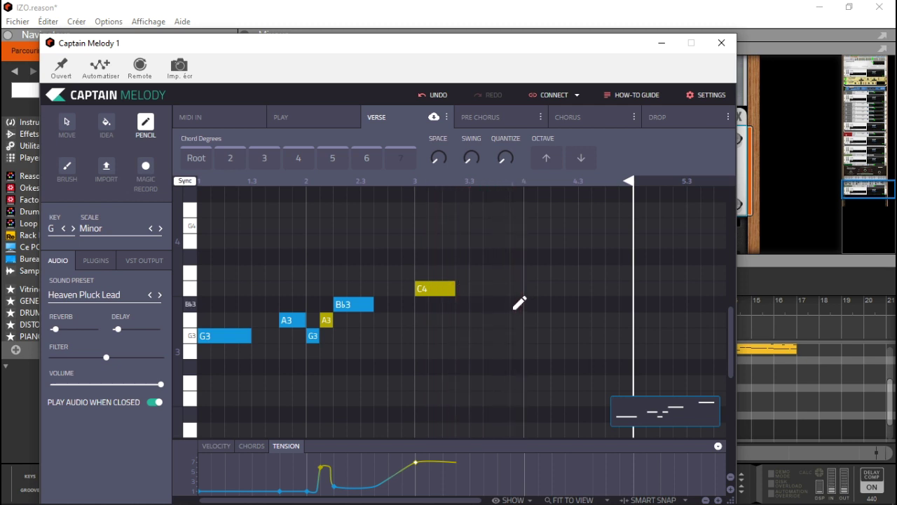
left_click(500, 335)
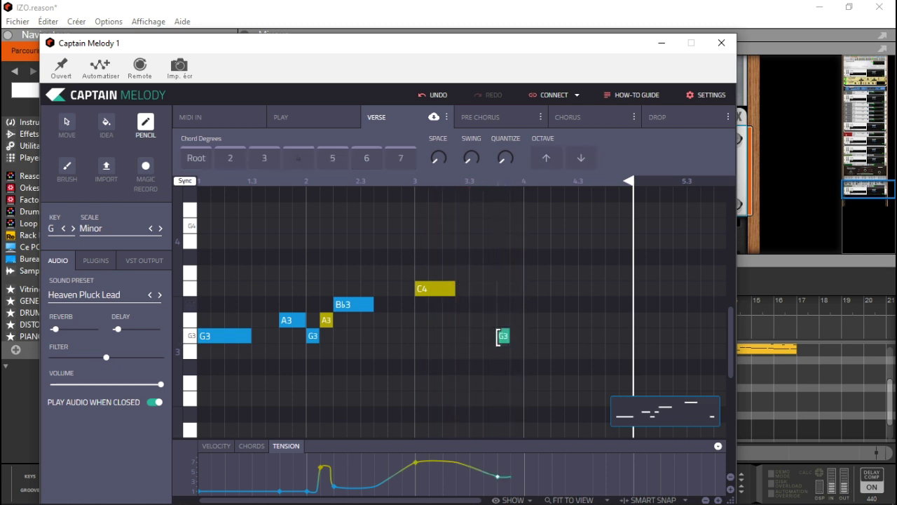
mouse_move(505, 337)
left_mouse_down()
mouse_move(478, 337)
mouse_move(522, 336)
left_mouse_up()
key("ctrl+z")
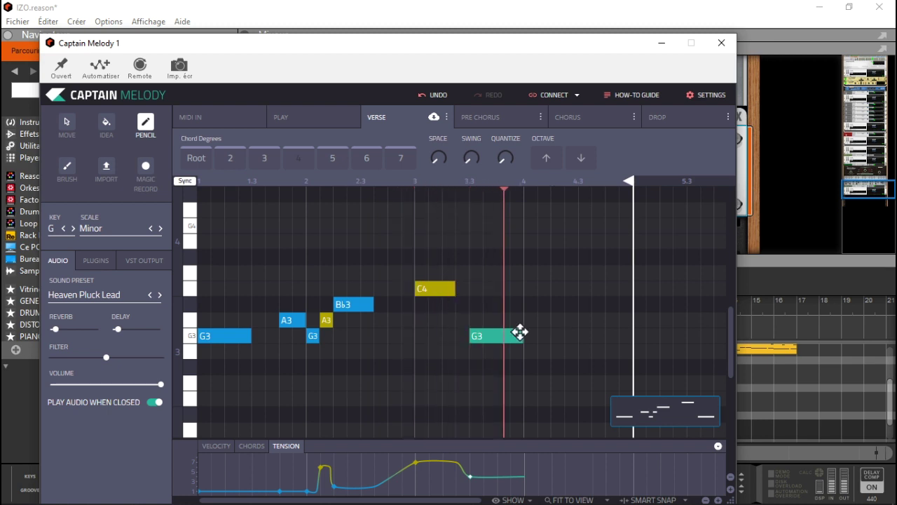
Add a B♭3 note at the start of measure 4, then A3 notes filling its second half from 4.3
left_click(531, 304)
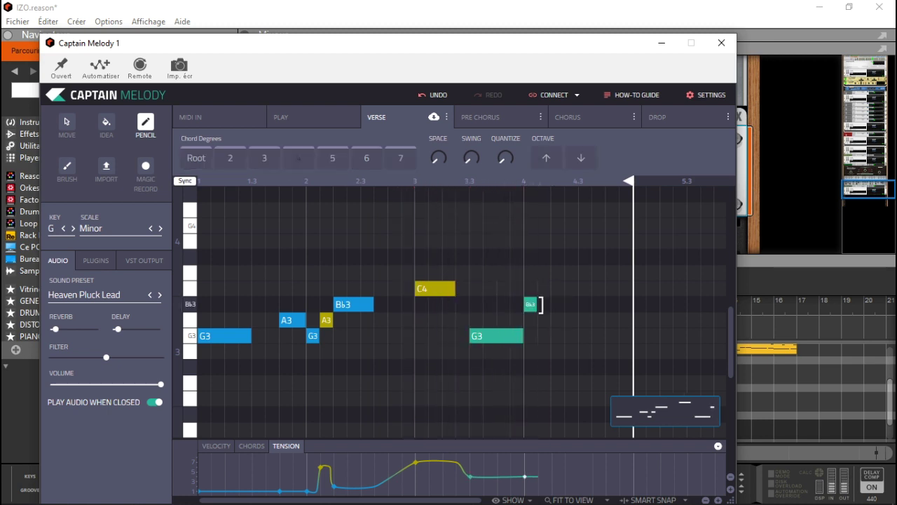
left_click_drag(538, 304, 569, 307)
left_click(582, 288)
left_click_drag(583, 276, 588, 320)
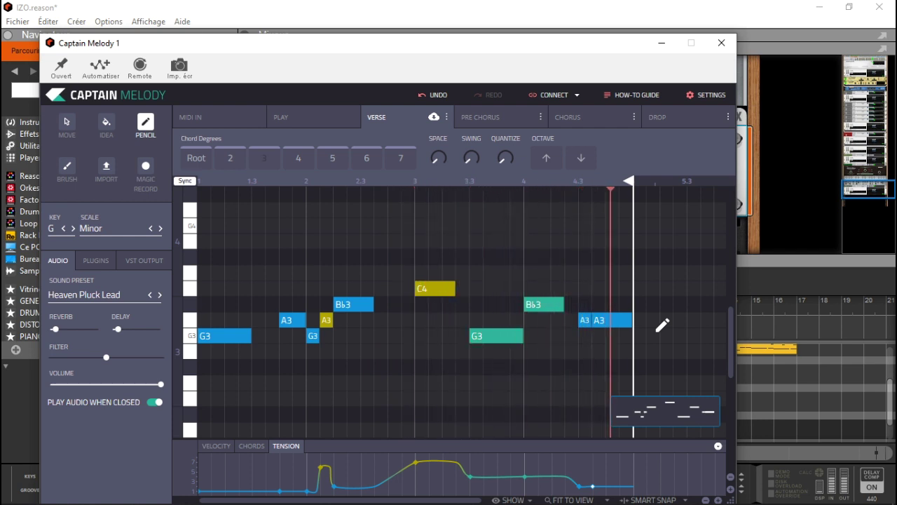
Merge the A3 notes at 4.3 into one half-measure note, and extend B♭3 to 4.3 and C4 to 3.3
left_click(585, 320)
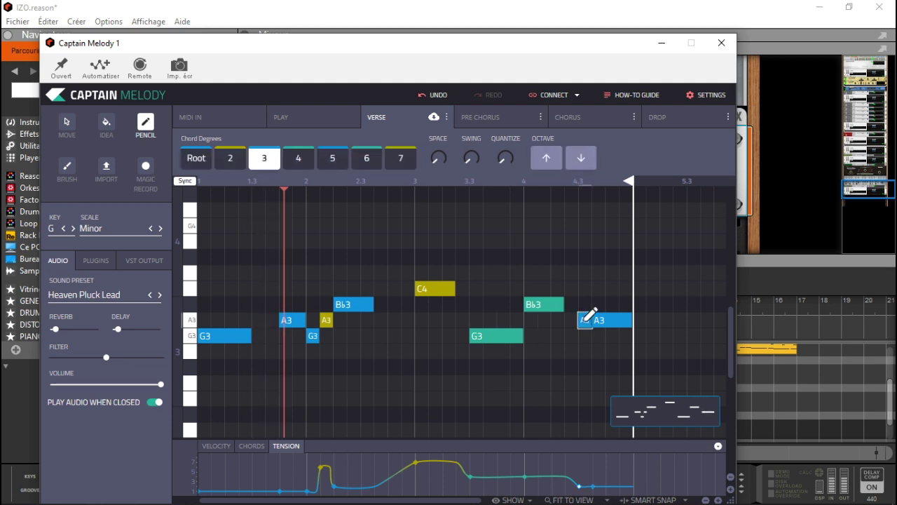
left_click_drag(593, 321, 577, 304)
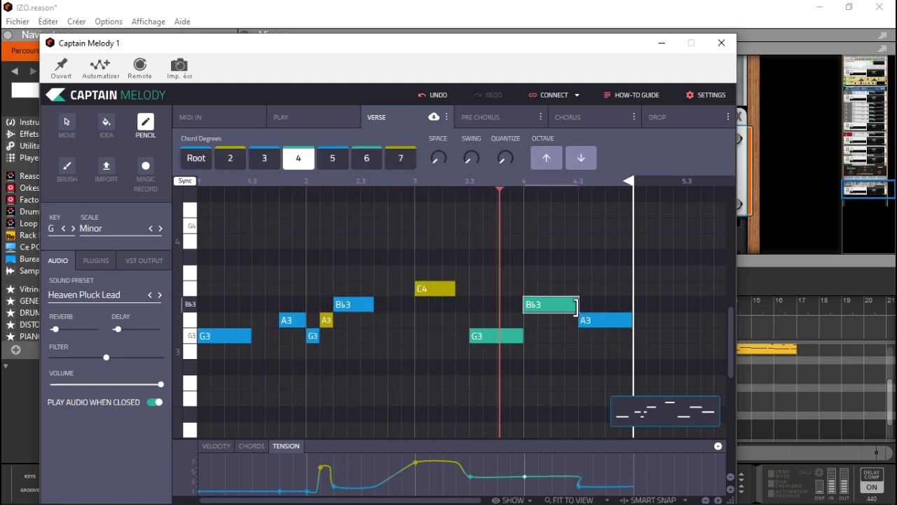
left_click_drag(455, 288, 470, 292)
key("space")
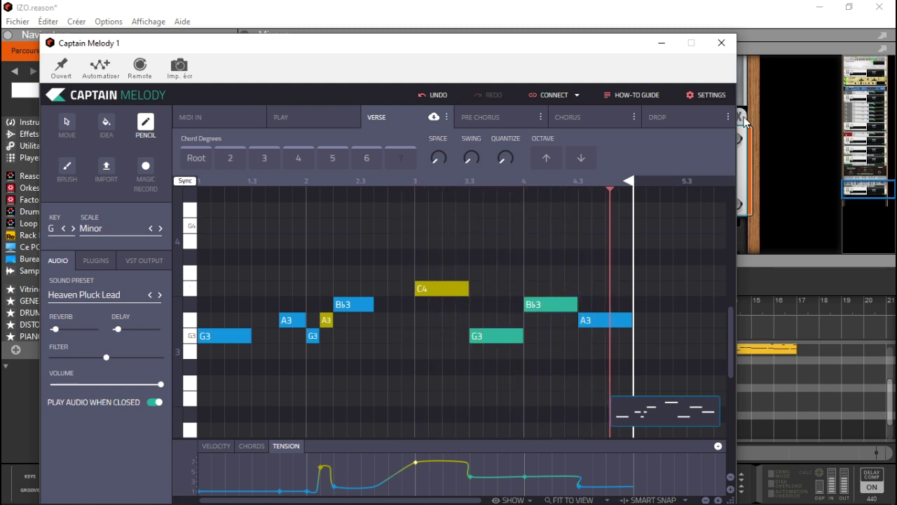
Close Captain Melody and add a Europa synthesizer from the instruments to the rack below it
left_click(721, 44)
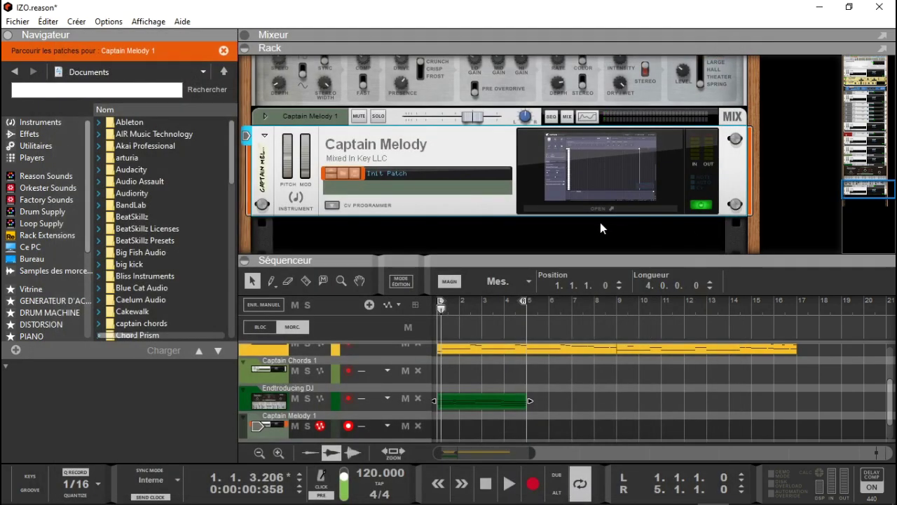
left_click(27, 134)
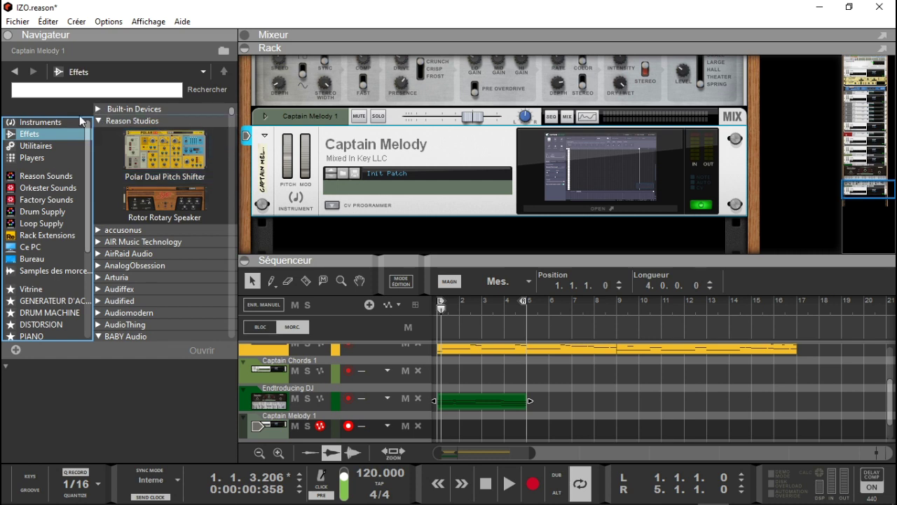
left_click(40, 122)
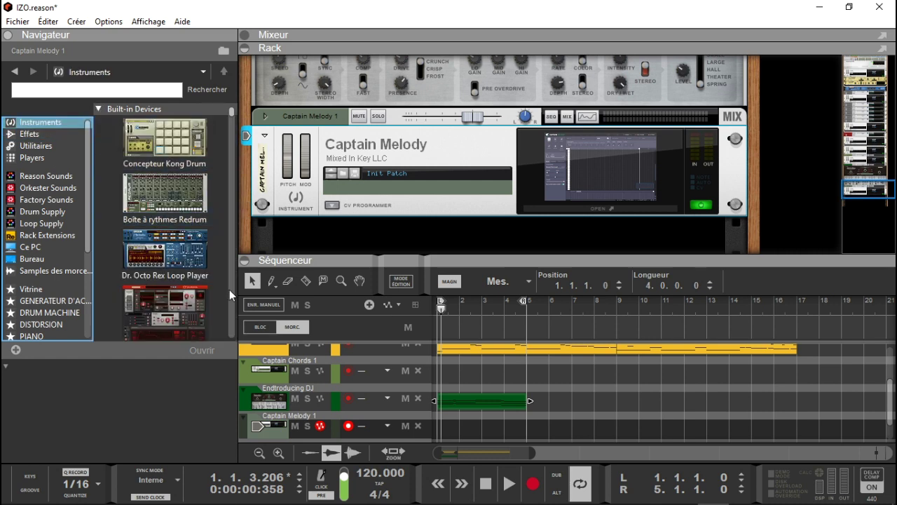
left_click_drag(165, 313, 403, 215)
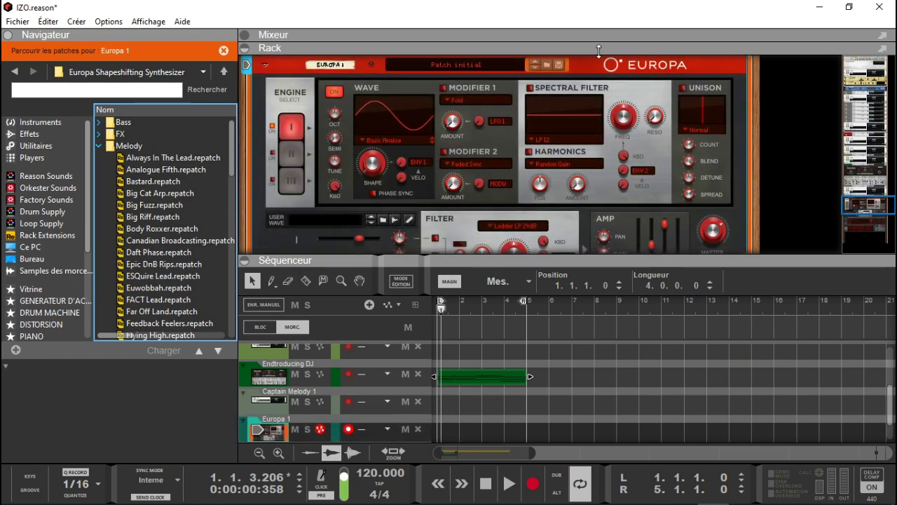
Reopen Captain Melody, export the verse melody onto the Europa 1 sequencer track at measure 1, and close the plugin window
left_click_drag(870, 205, 867, 191)
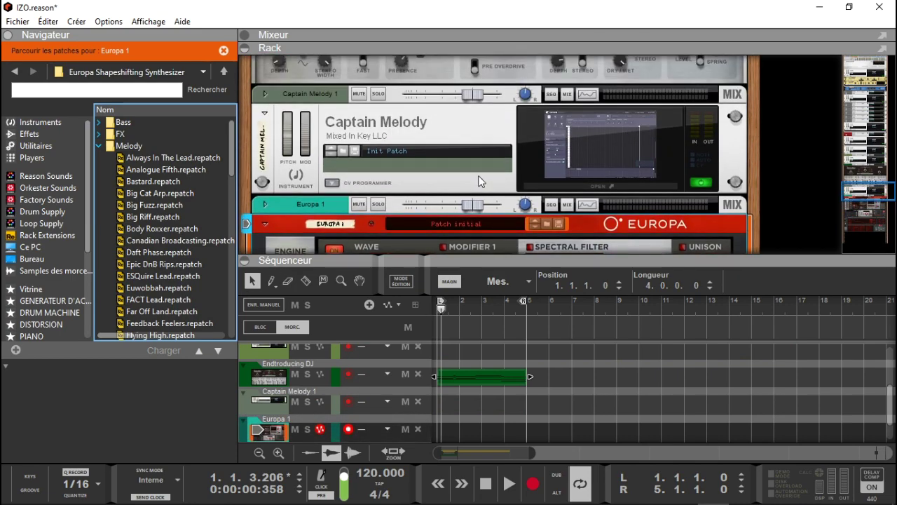
left_click(601, 186)
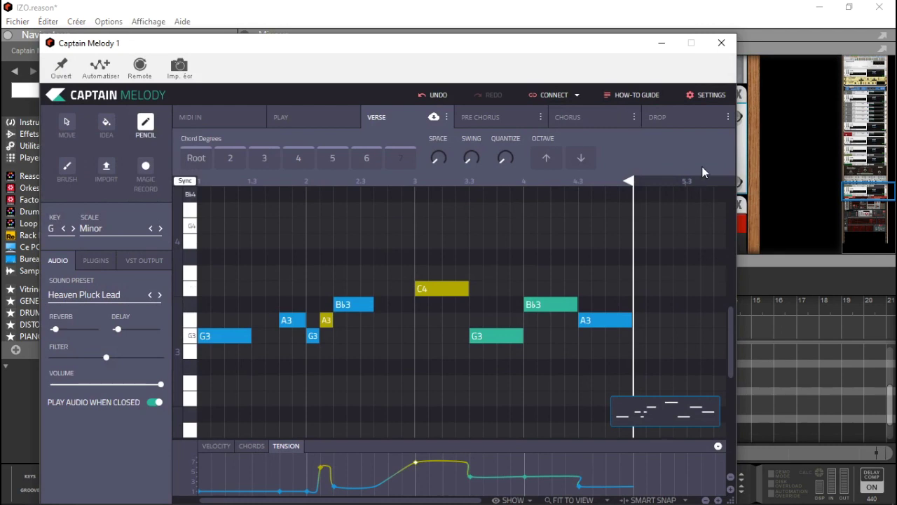
left_click_drag(605, 45, 462, 26)
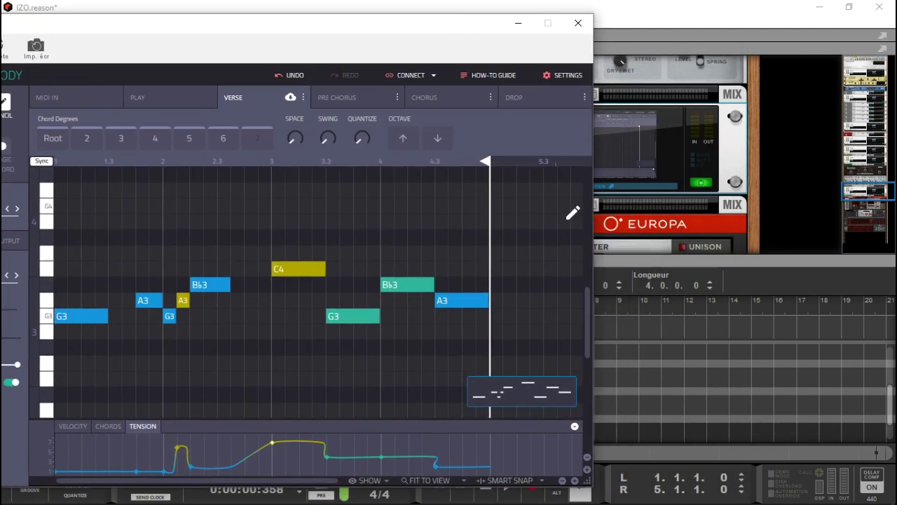
left_click_drag(523, 396, 692, 440)
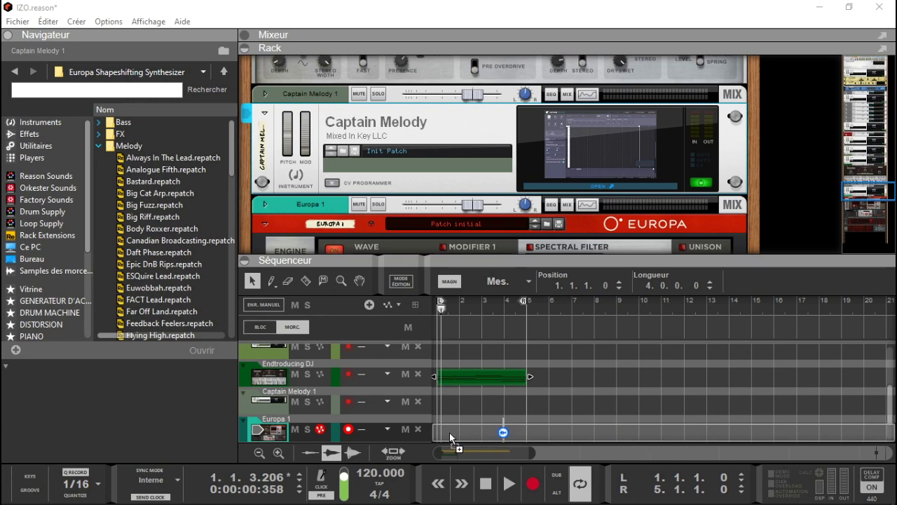
left_click_drag(449, 438, 450, 438)
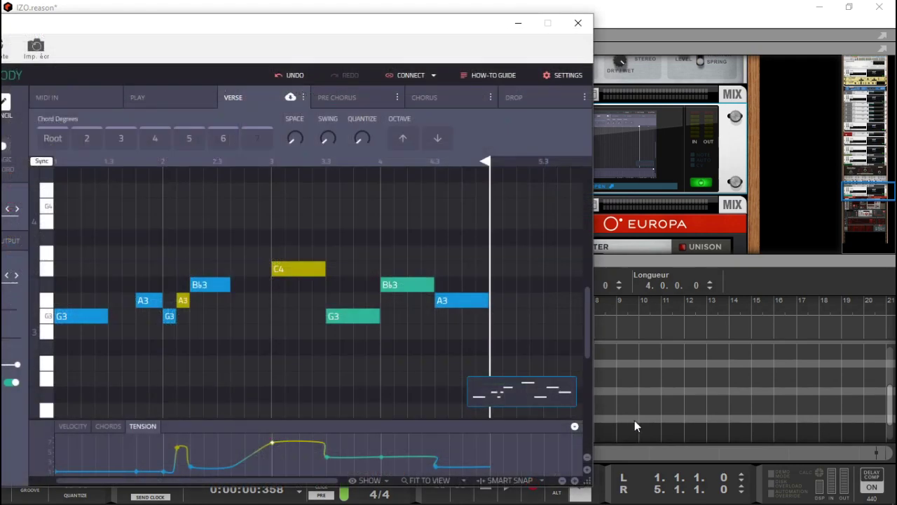
left_click(577, 26)
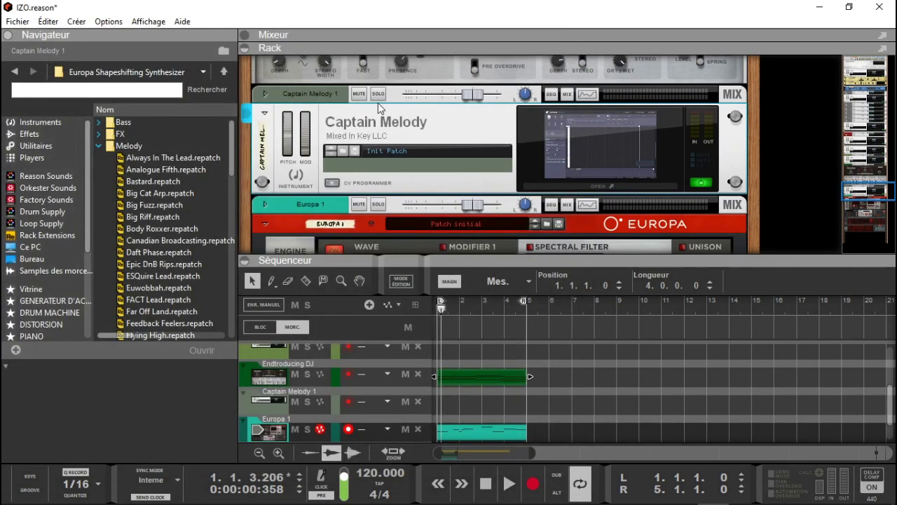
Mute the Captain Melody 1 mix channel, start playback, and solo the Europa 1 track
left_click(358, 94)
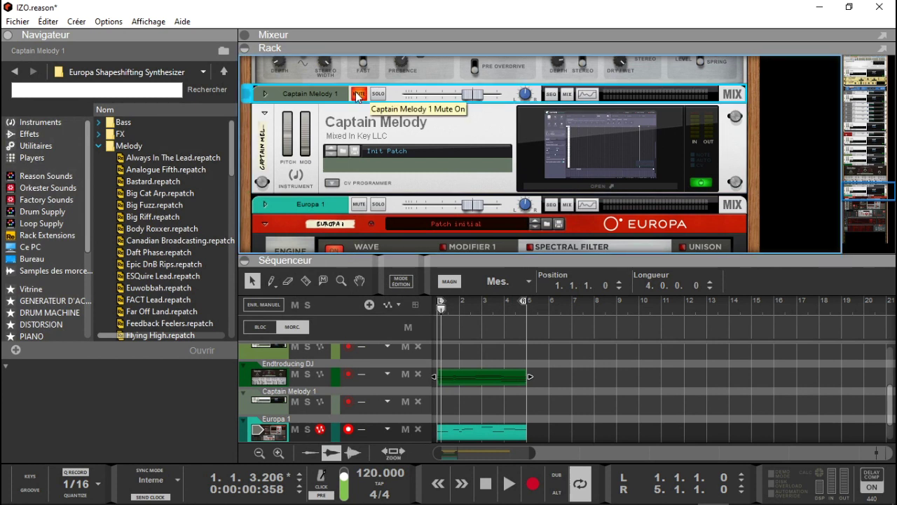
key("space")
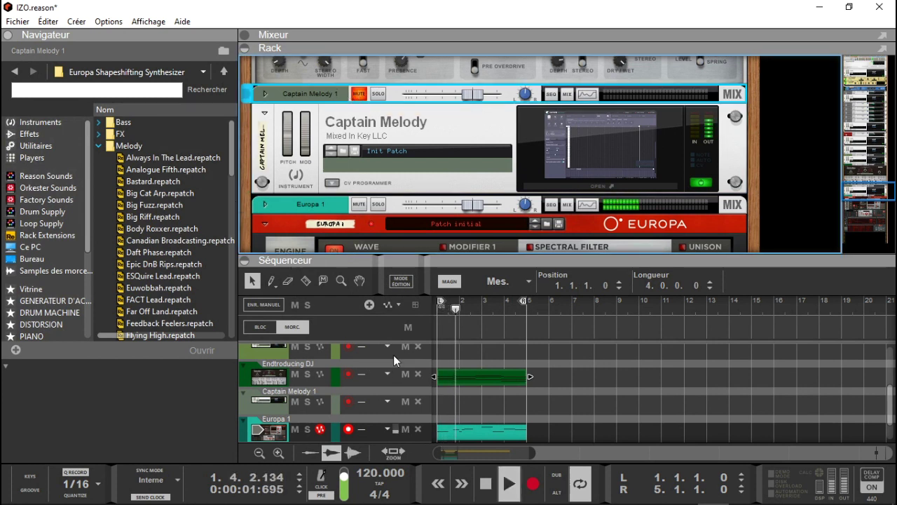
left_click(308, 430)
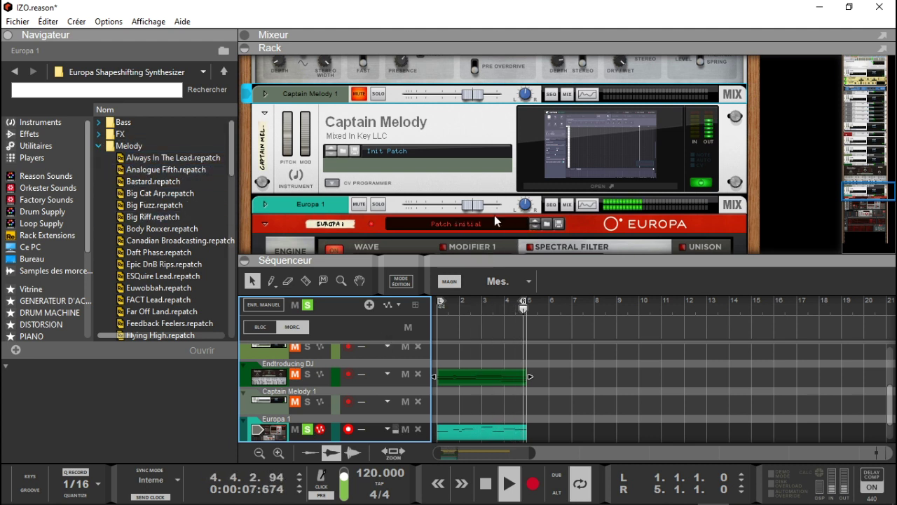
Browse Europa's Melody patches during playback, load Big Cat Arp, and clear the track solo
left_click(547, 224)
left_click(161, 158)
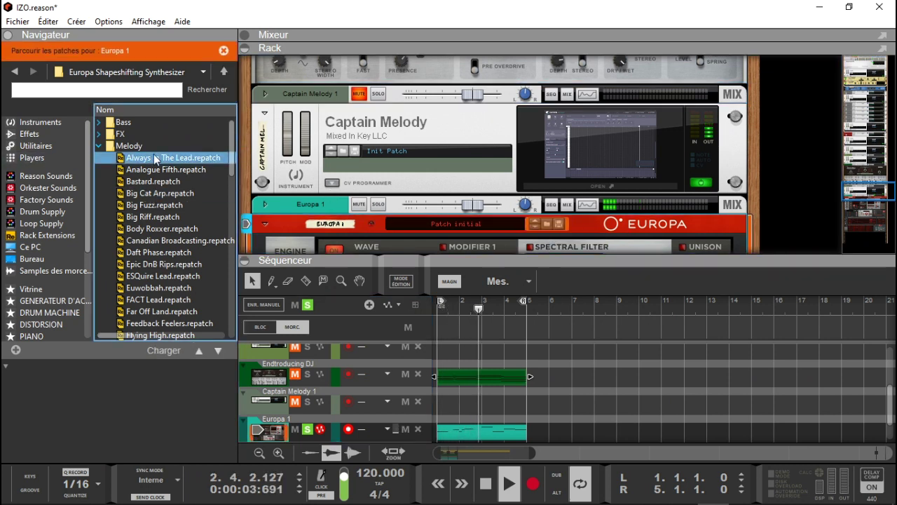
left_click(532, 226)
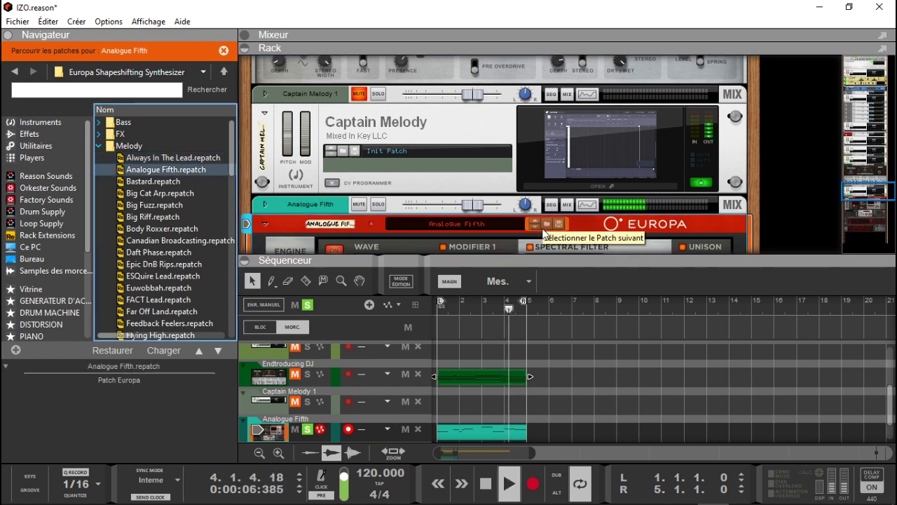
left_click(532, 227)
left_click(533, 227)
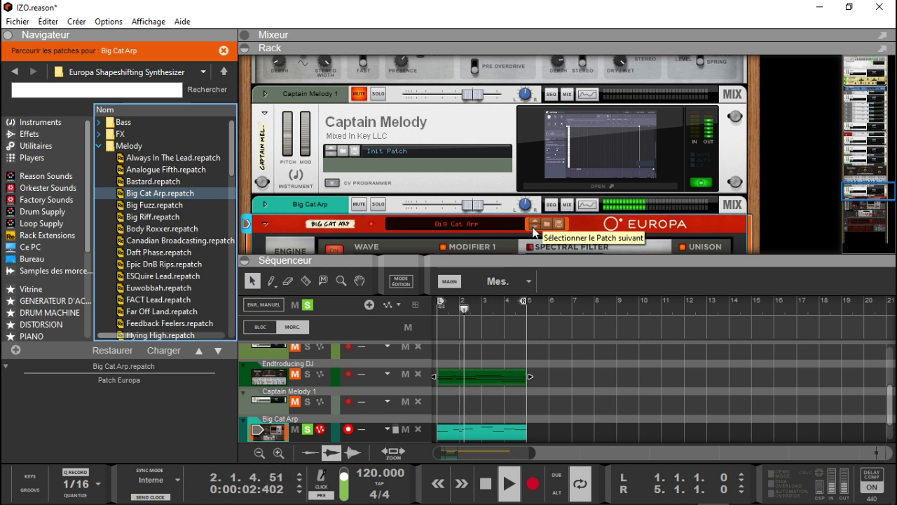
left_click(306, 306)
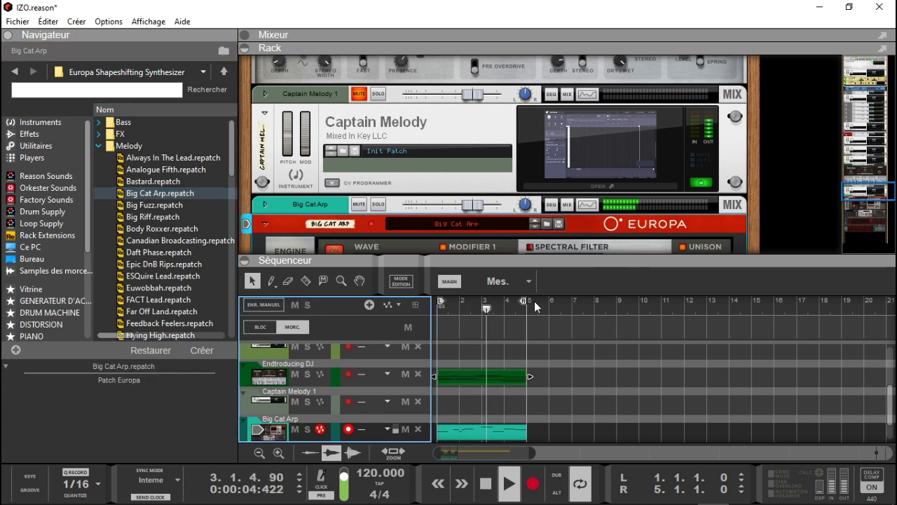
Hide the rack, stop playback, and move the iZotope Iris 2 clips eight measures later to start at measure 9
left_click(244, 49)
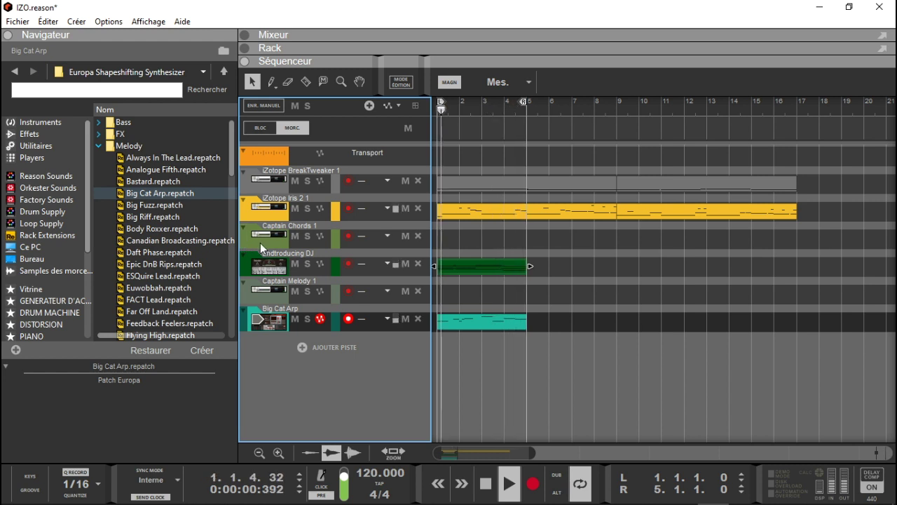
key("space")
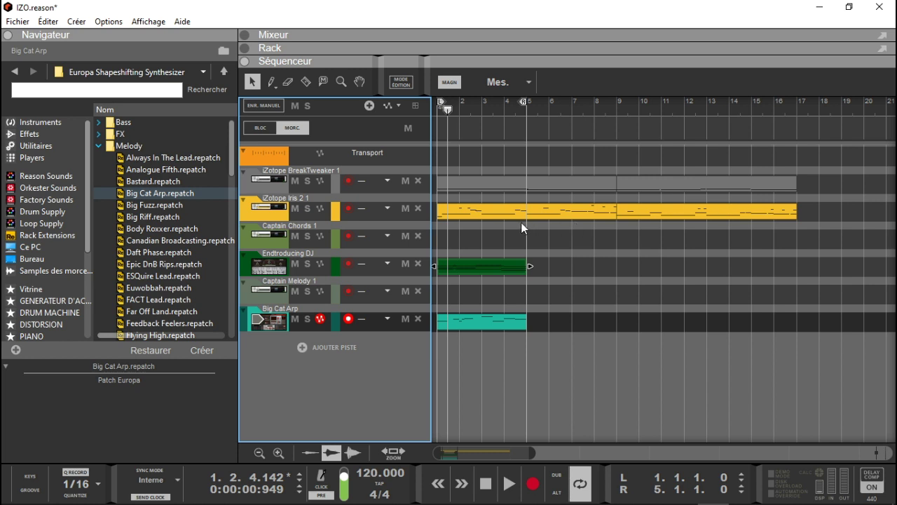
left_click_drag(496, 214, 803, 226)
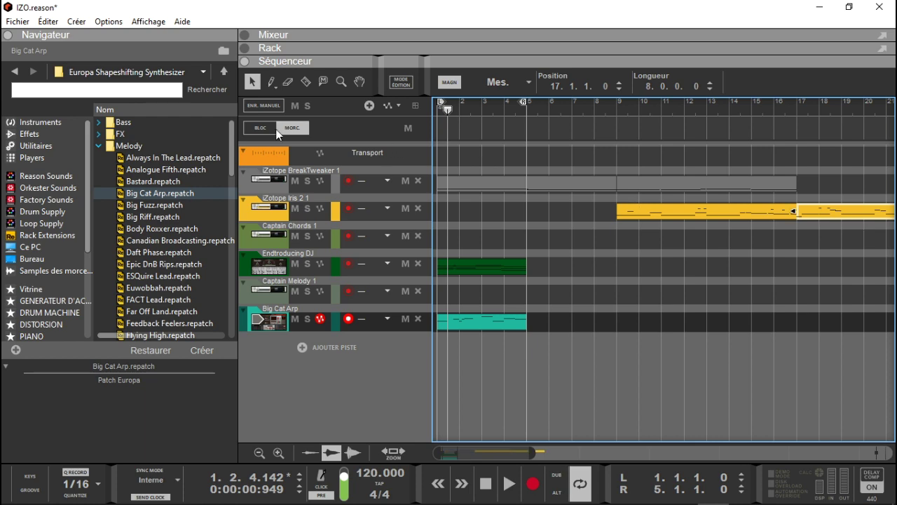
Show the rack again and add a Captain Deep instrument below Europa
left_click(244, 48)
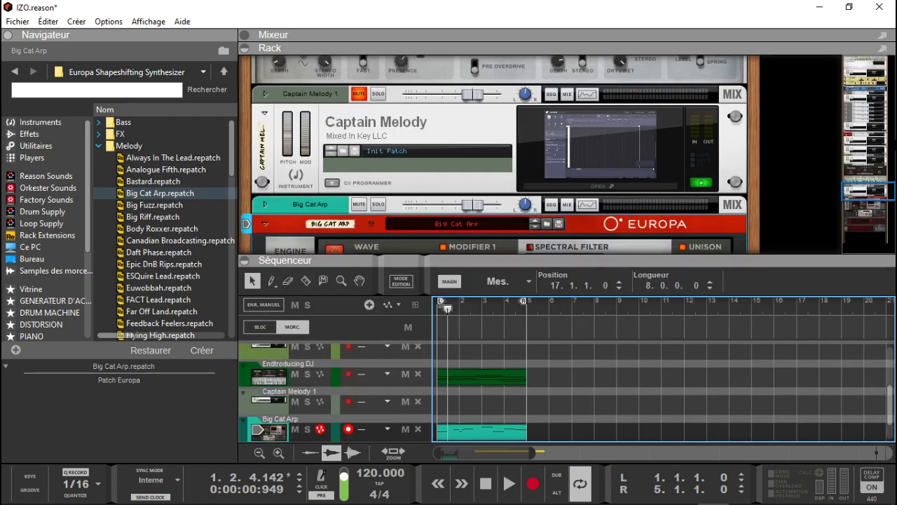
left_click_drag(885, 224, 878, 256)
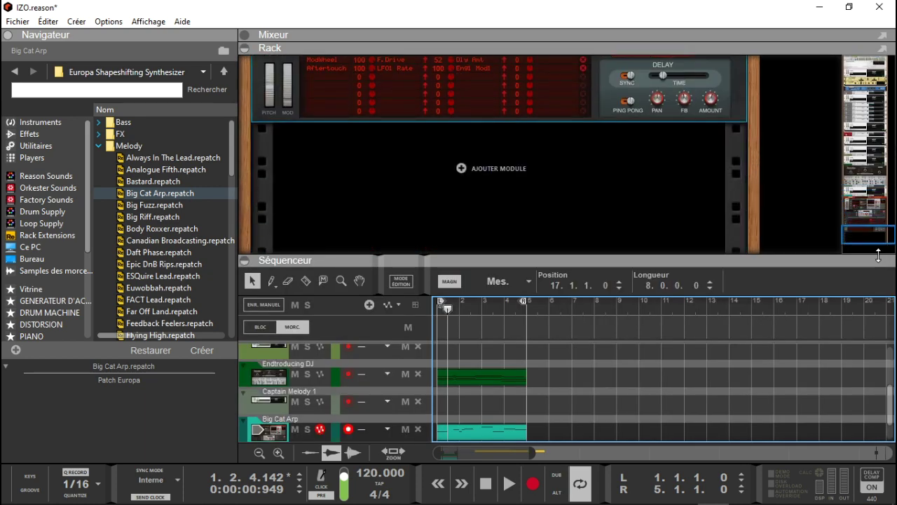
left_click(33, 124)
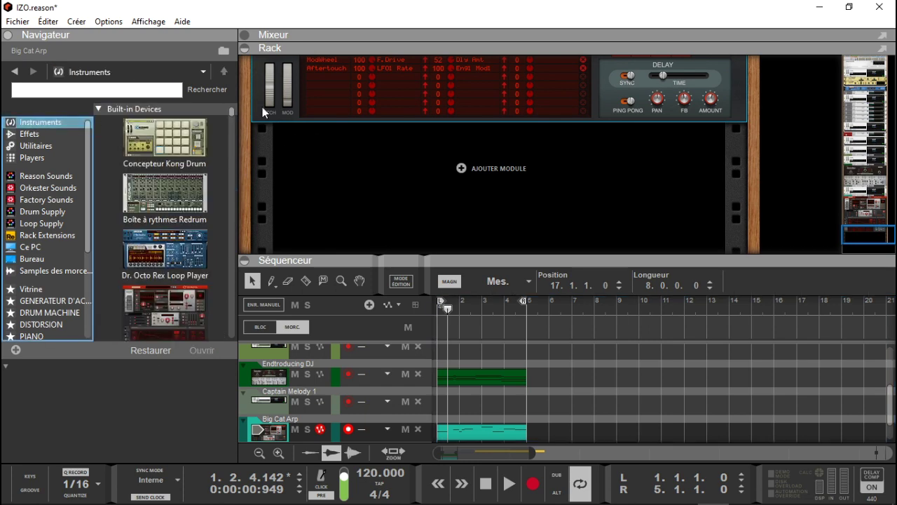
left_click_drag(232, 116, 246, 208)
left_click_drag(190, 260, 396, 176)
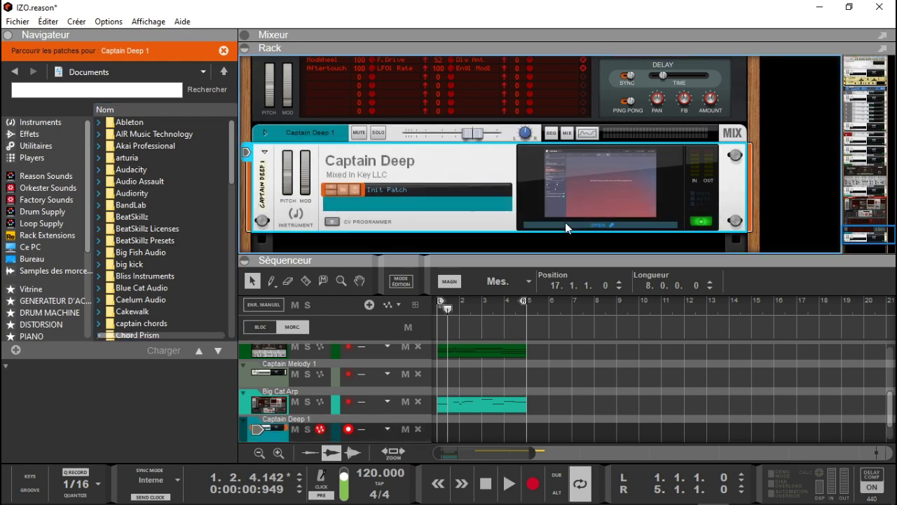
Open Captain Deep, connect it to Captain Chords, and set the verse bass rhythm to On Chord Change
left_click(565, 222)
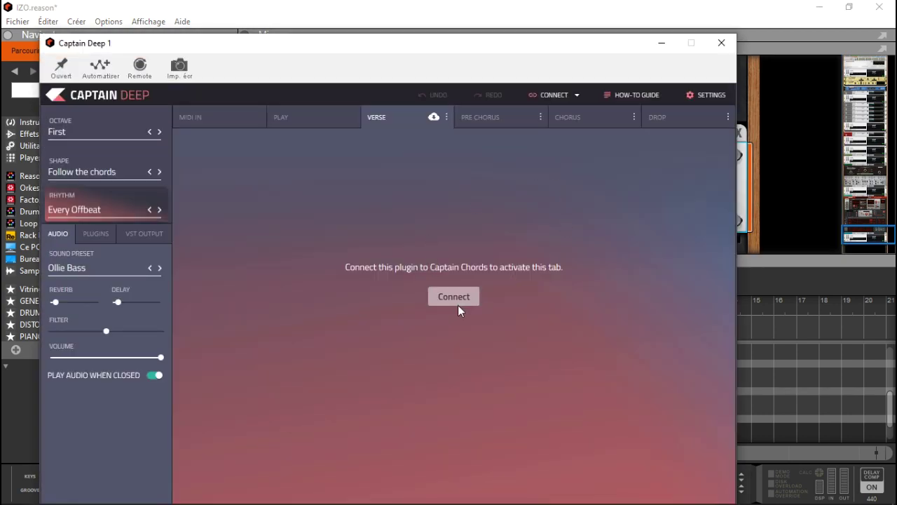
left_click(456, 300)
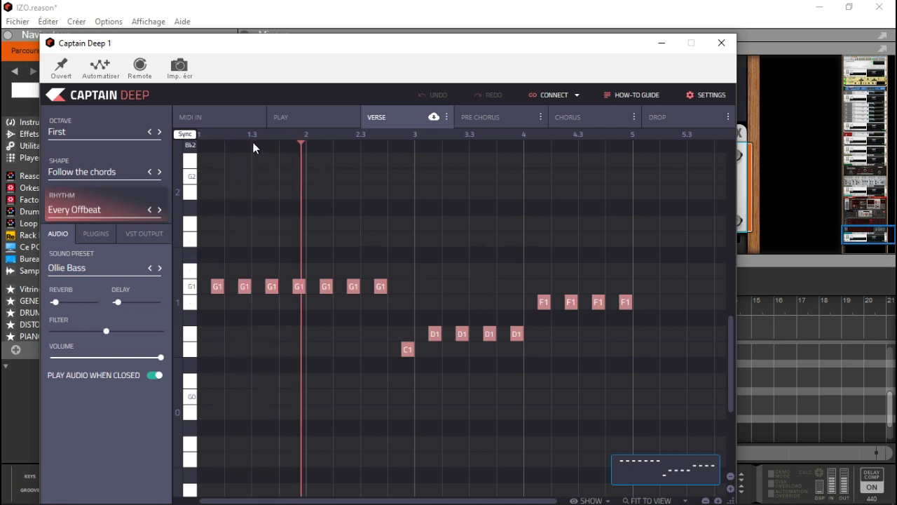
left_click(159, 210)
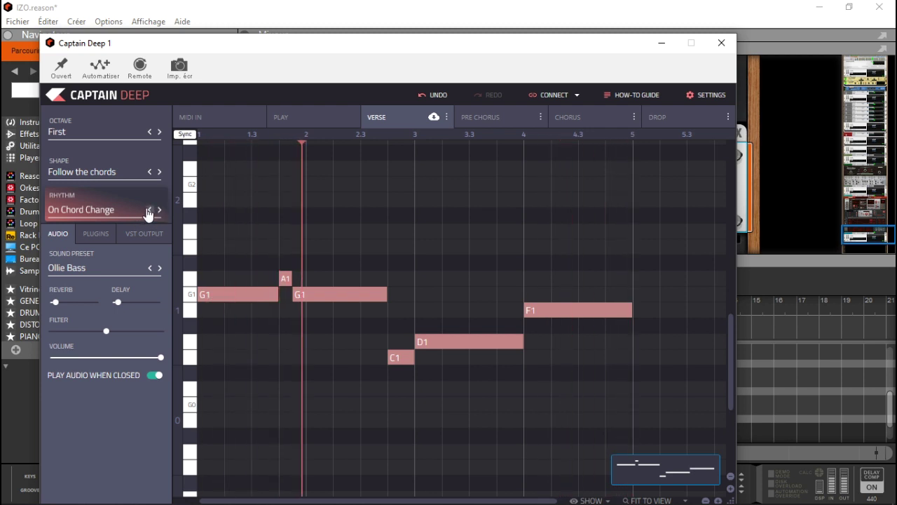
left_click(149, 211)
left_click(158, 211)
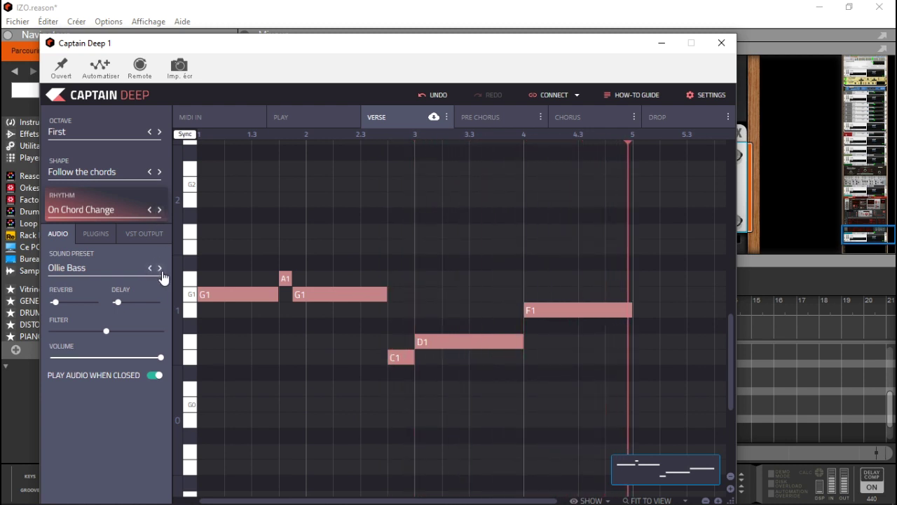
key("space")
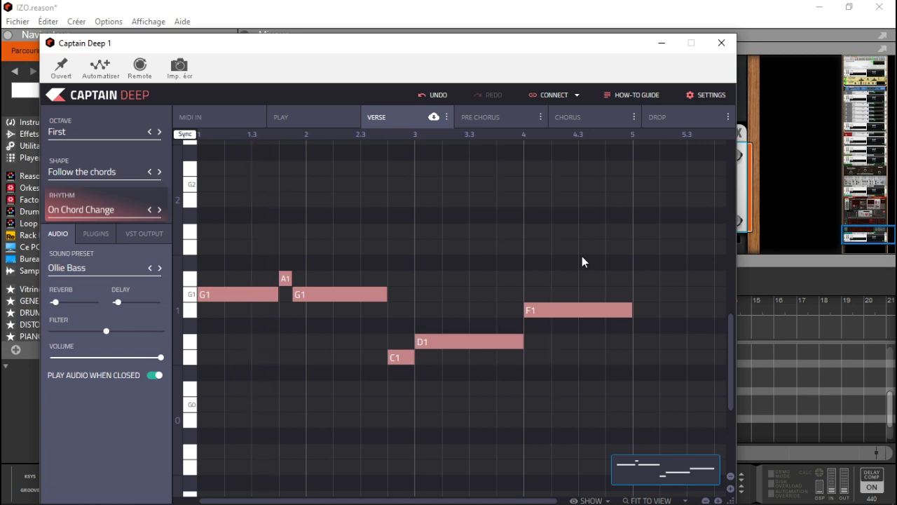
Export Captain Deep's verse bassline onto the iZotope Iris 2 track at measure 1, and close the plugin window
left_click_drag(620, 53, 502, 31)
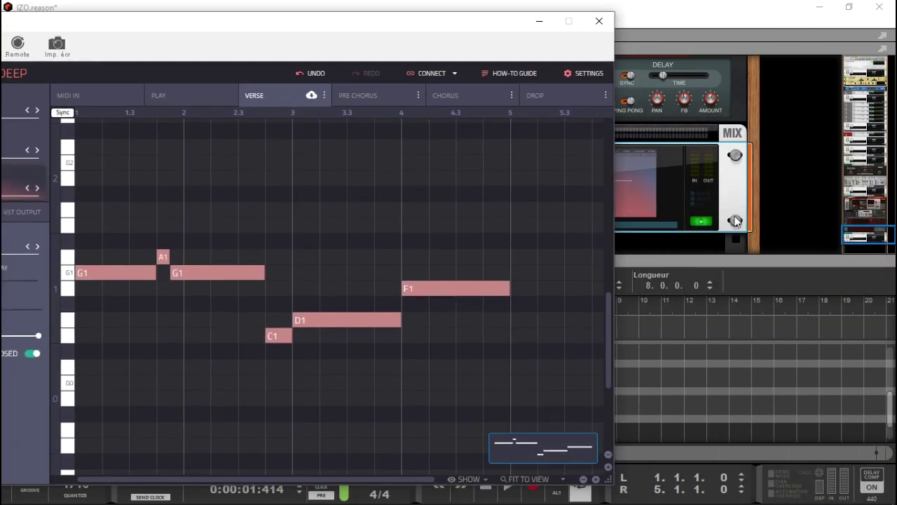
left_click(600, 21)
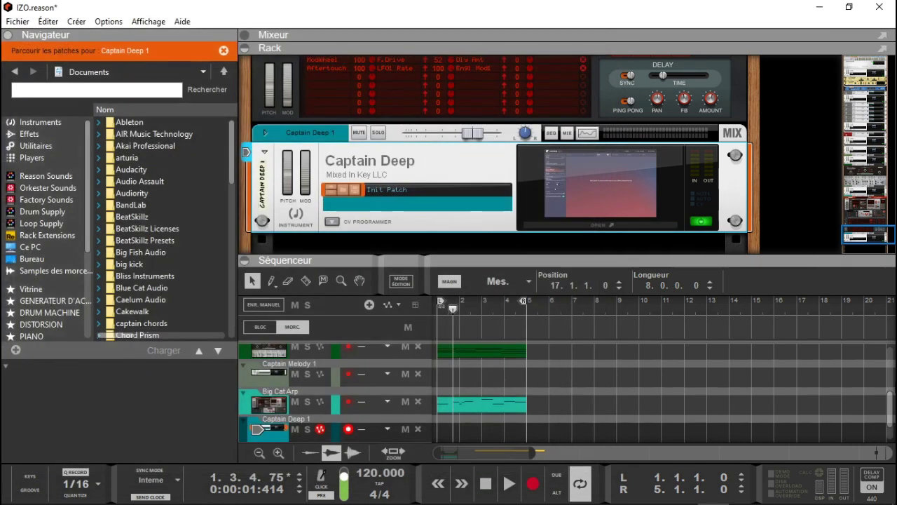
left_click_drag(889, 421, 884, 385)
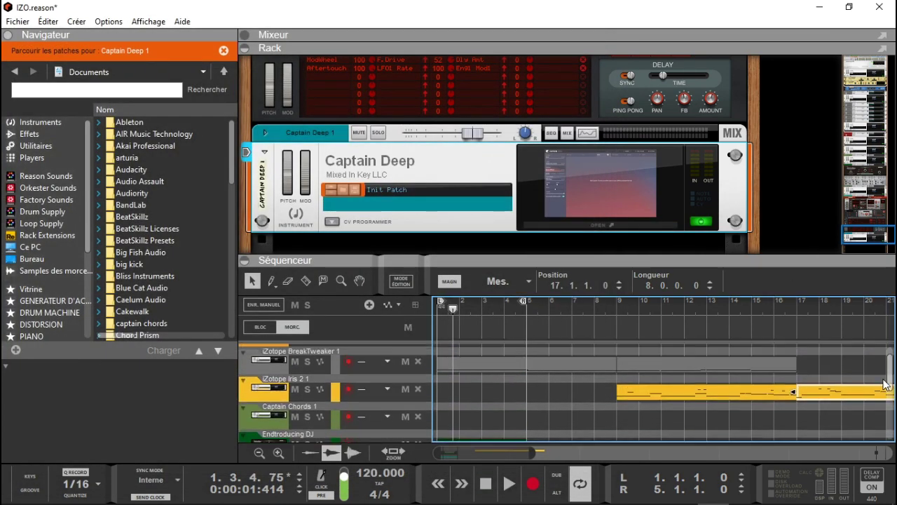
left_click(281, 400)
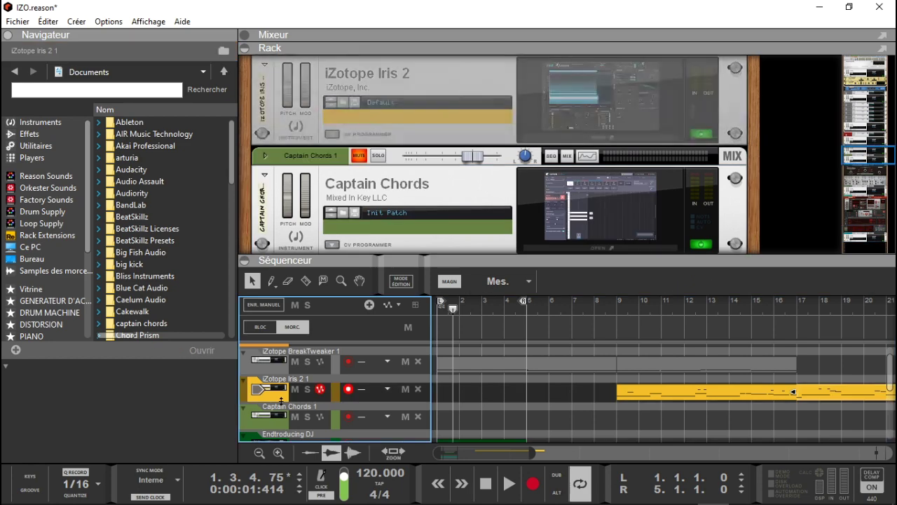
left_click_drag(872, 149, 882, 237)
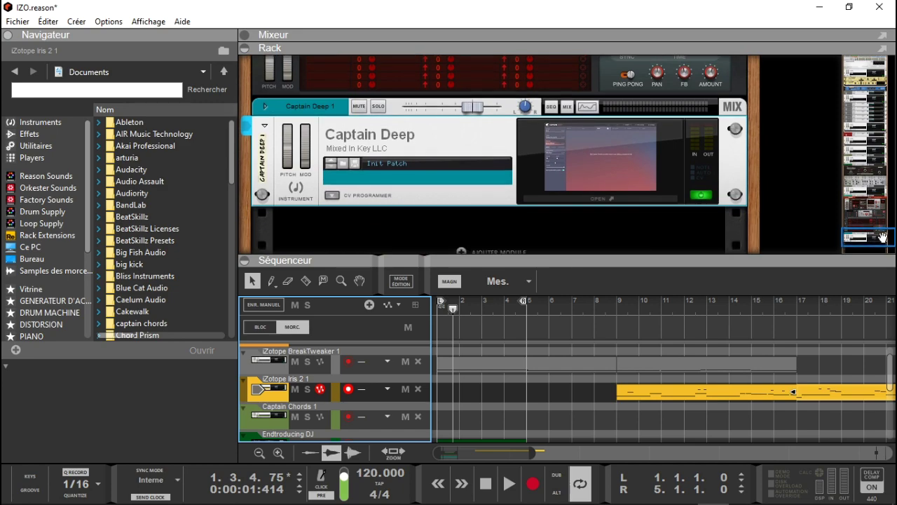
left_click(534, 194)
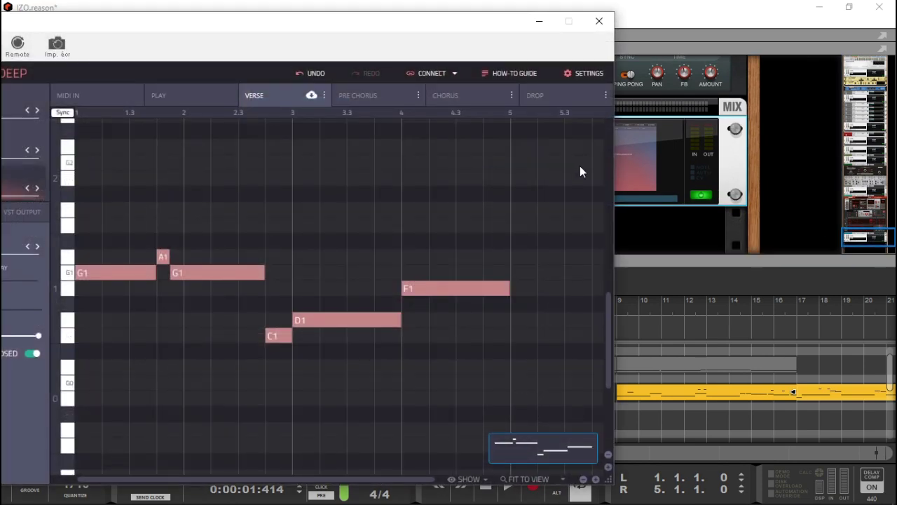
left_click_drag(463, 23, 258, 2)
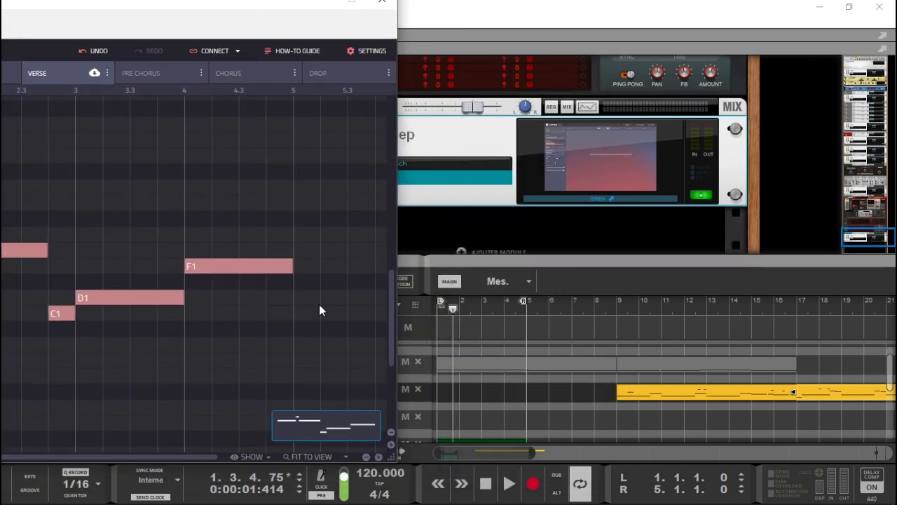
left_click_drag(328, 419, 436, 393)
key("space")
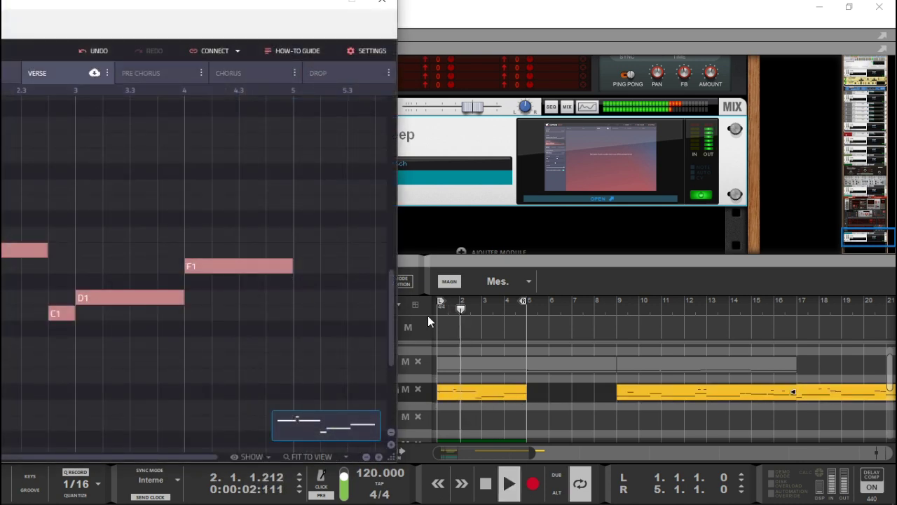
left_click(382, 2)
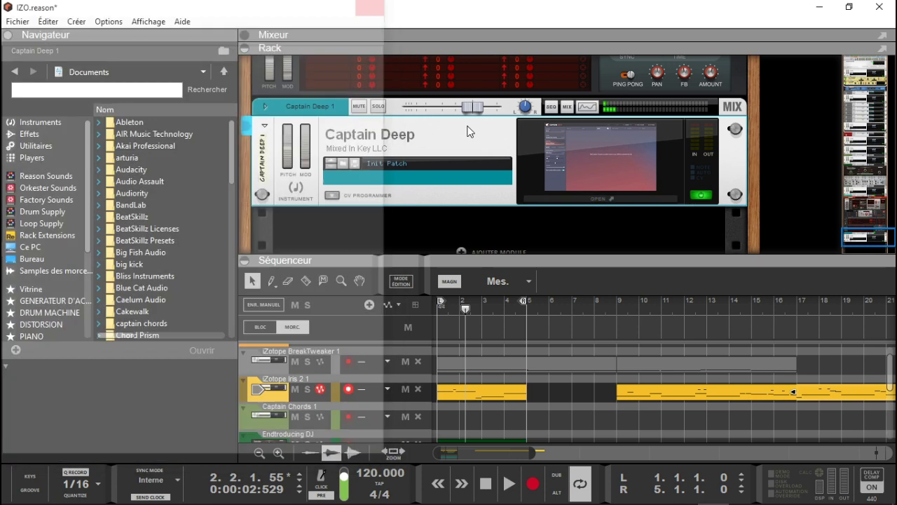
Delete the Captain Deep, Captain Melody and Captain Chords devices from the rack
key("Delete")
key("Return")
left_click_drag(863, 229, 852, 184)
left_click(458, 181)
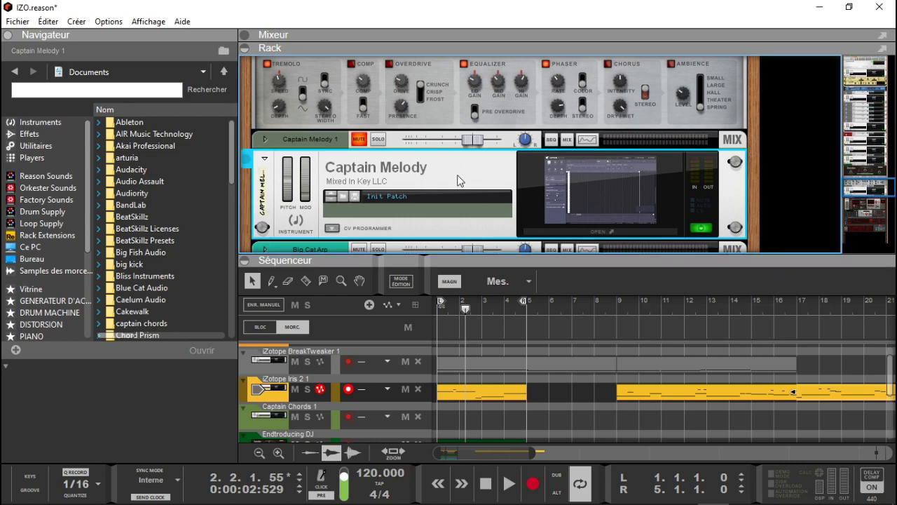
key("Delete")
key("Return")
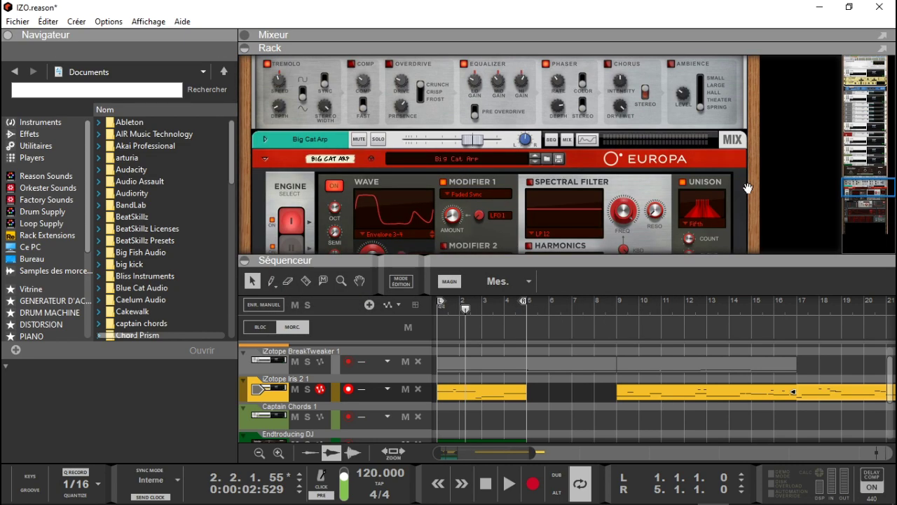
scroll(882, 198, "up", 5)
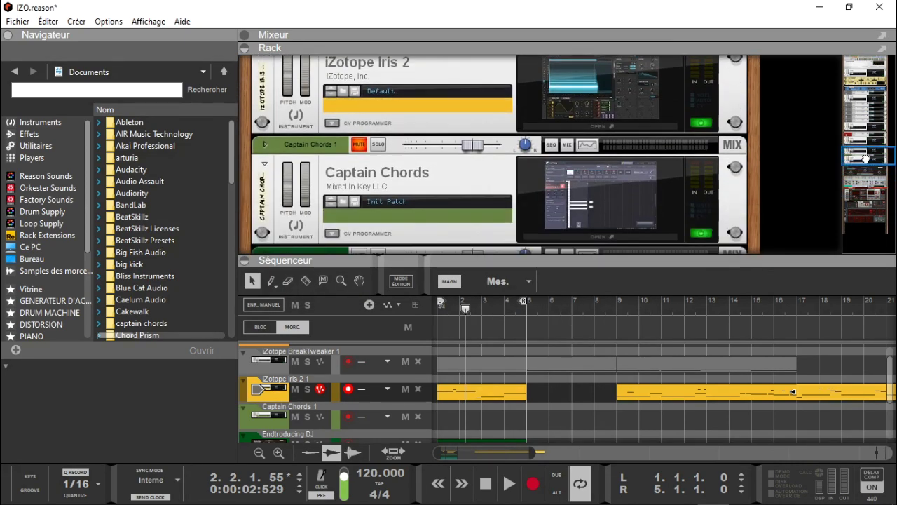
left_click(351, 178)
key("Delete")
key("Return")
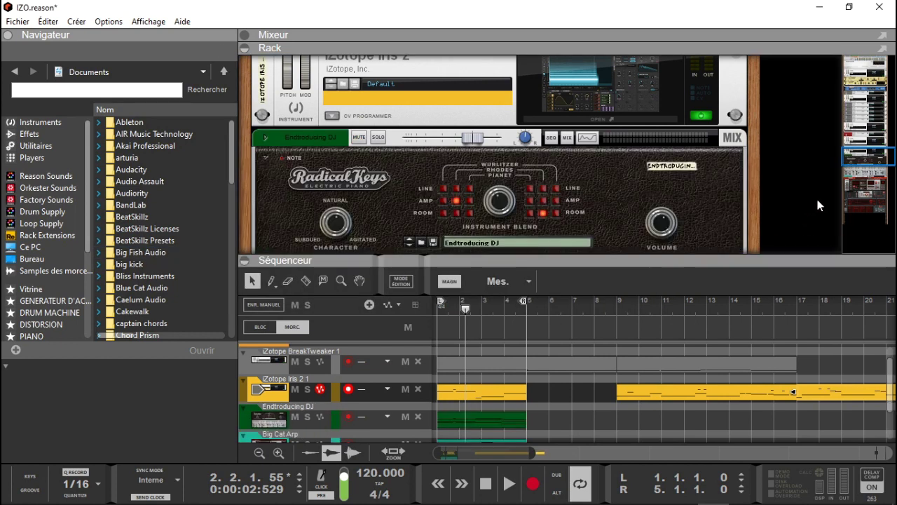
Play the loop briefly, open the iZotope Iris 2 bassline clip for note editing, and hide the rack and browser
key("space")
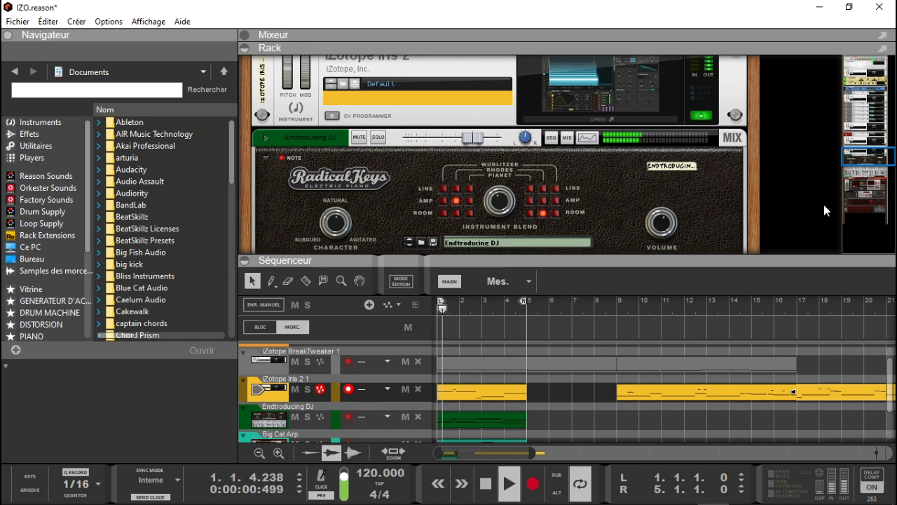
double_click(468, 390)
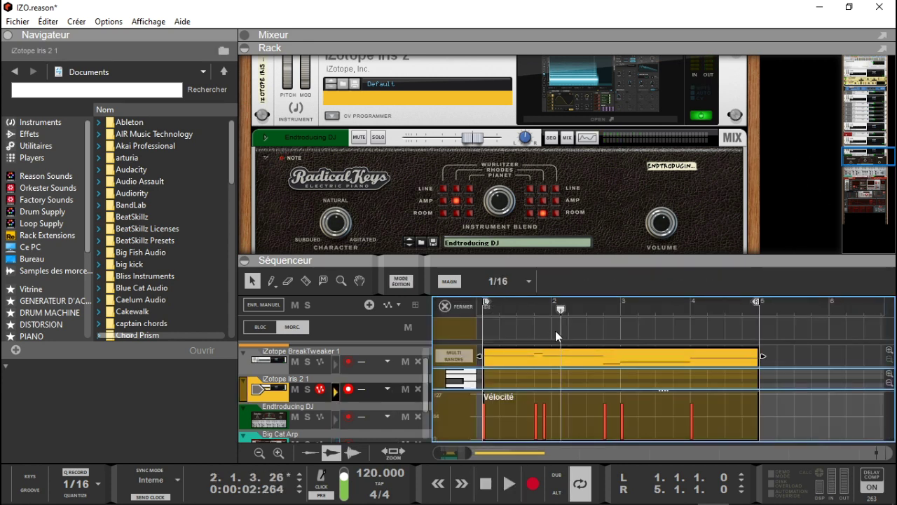
left_click(247, 49)
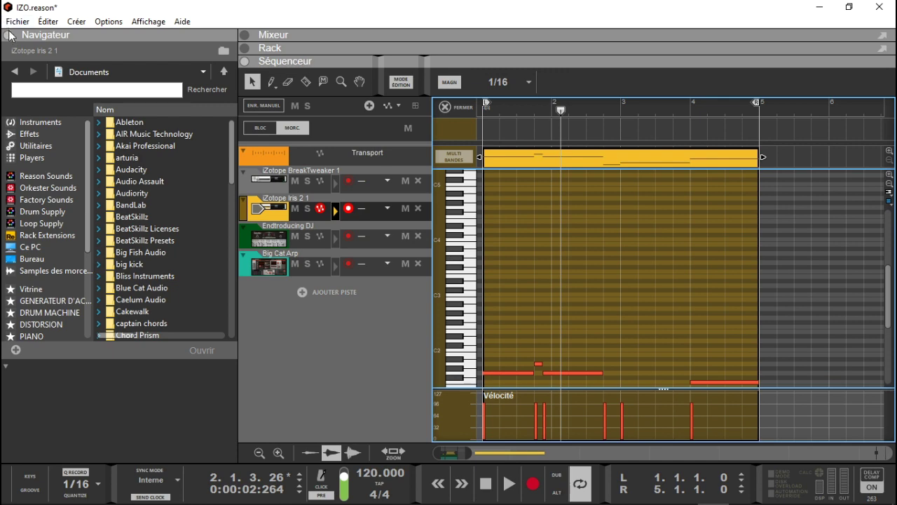
left_click(7, 35)
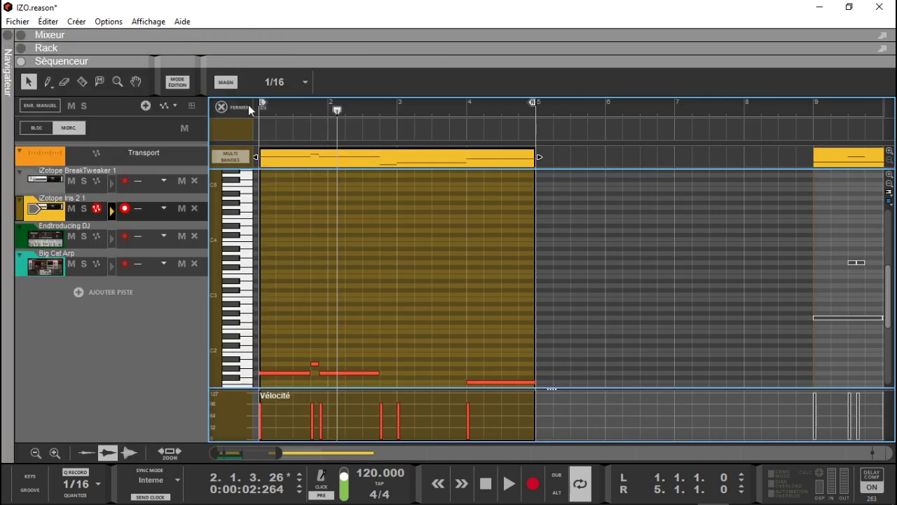
Move the measure 9 iZotope Iris 2 clip to measure 5, and transpose all notes of the first bassline clip so its opening note is G2
left_click_drag(745, 150, 612, 150)
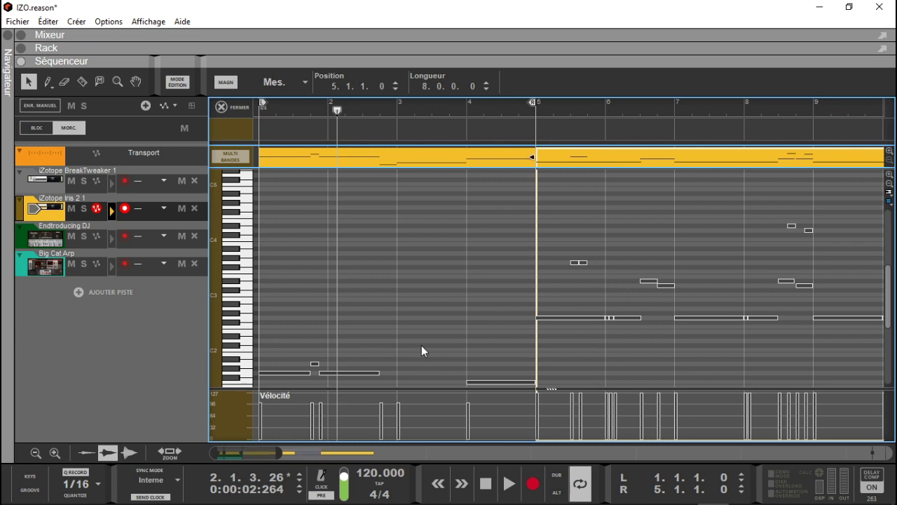
left_click(283, 163)
left_click_drag(270, 315, 522, 385)
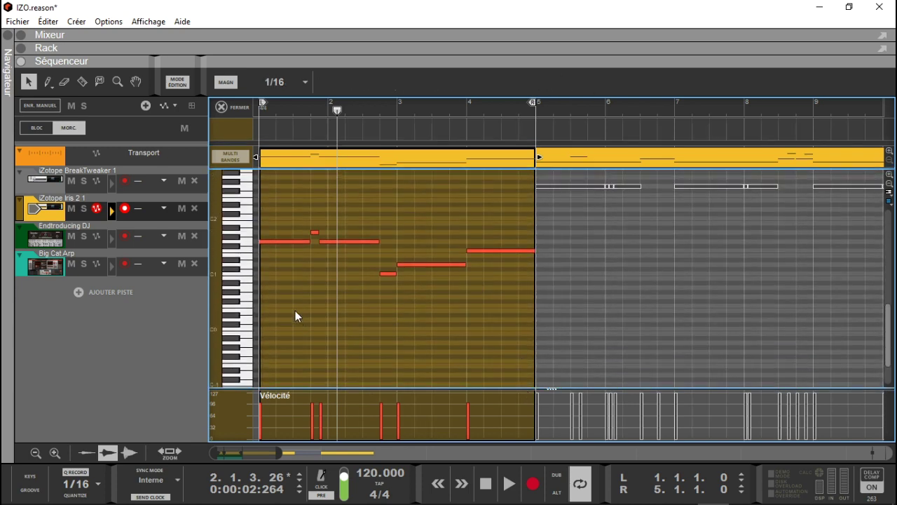
key("ctrl+a")
double_click(512, 85)
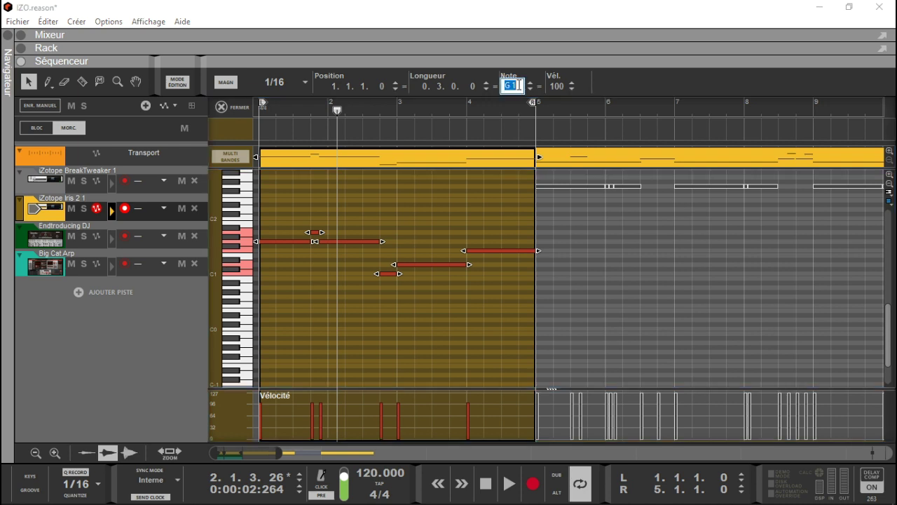
type("G2")
key("Return")
key("space")
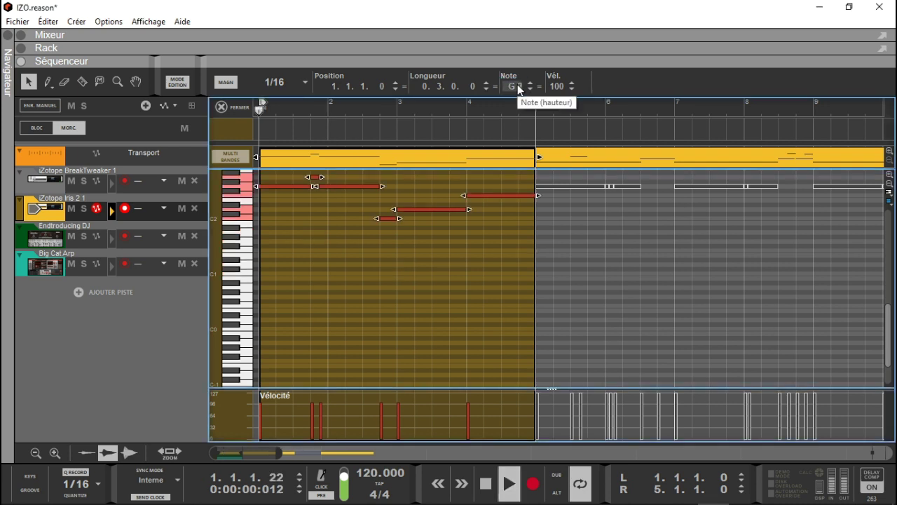
Leave note editing, and move the last iZotope Iris 2 clip to measure 13, right after the preceding clip
left_click(221, 106)
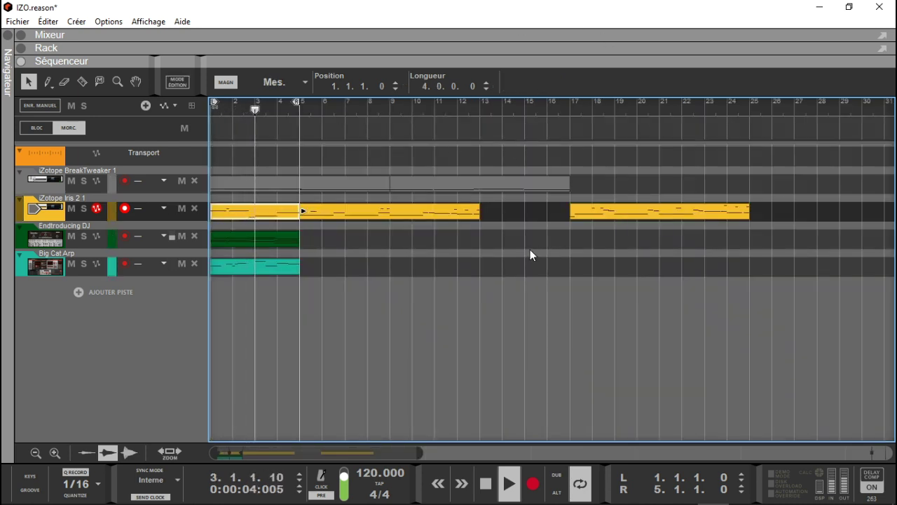
left_click_drag(628, 210, 546, 216)
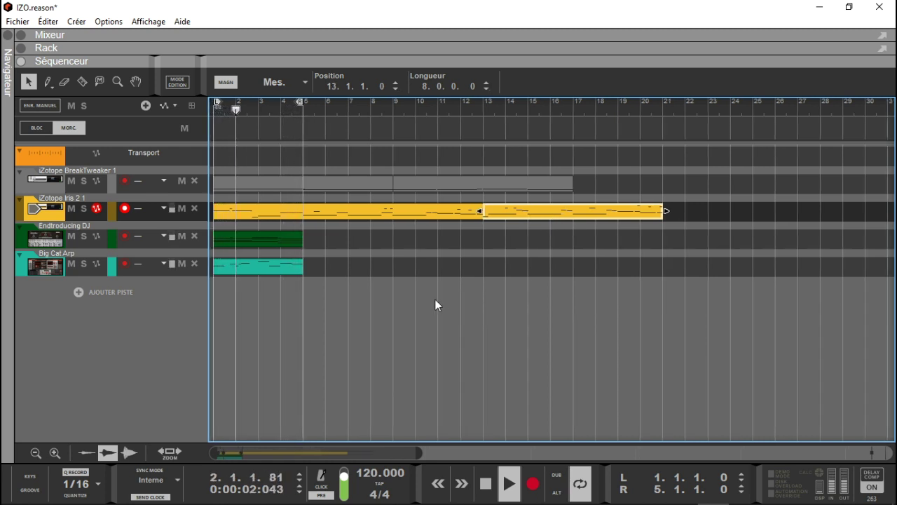
Set the Endtroducing DJ channel level to -1.61 dB and lower the Big Cat Arp level in the mixer while the loop plays
left_click(66, 34)
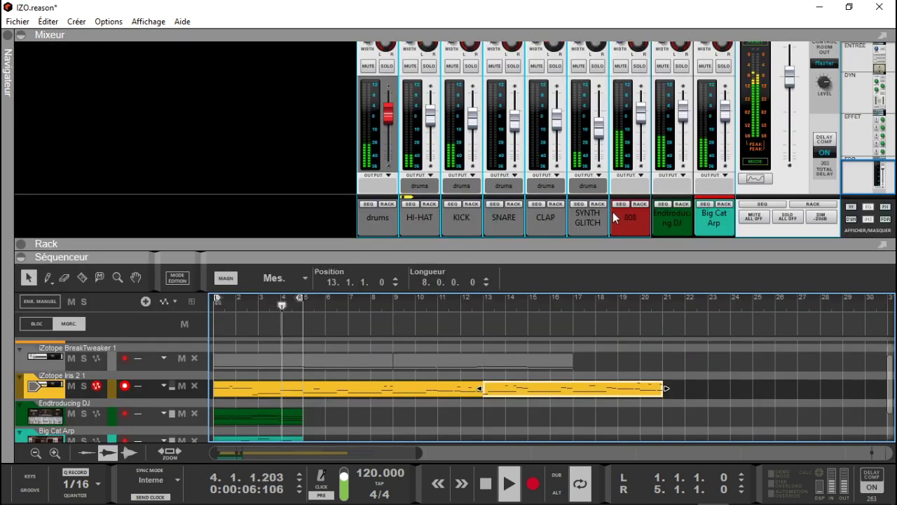
left_click_drag(686, 112, 690, 163)
left_click_drag(725, 109, 683, 119)
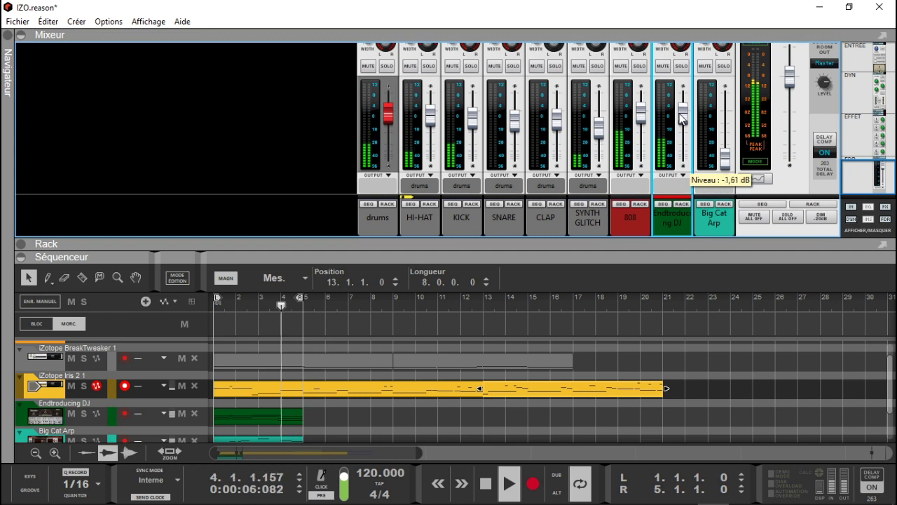
left_click_drag(726, 158, 725, 123)
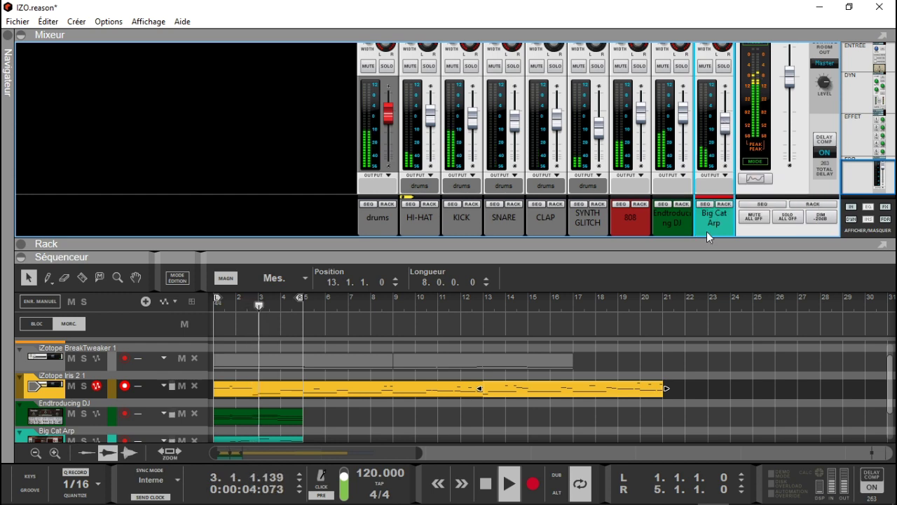
left_click(22, 35)
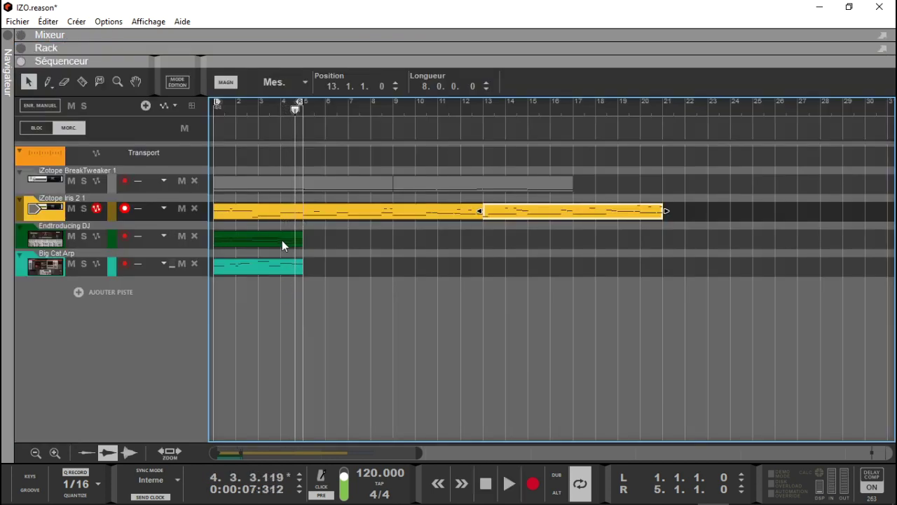
Add Plugin Boutique's Scaler2 instrument to the rack below the last device
left_click(22, 48)
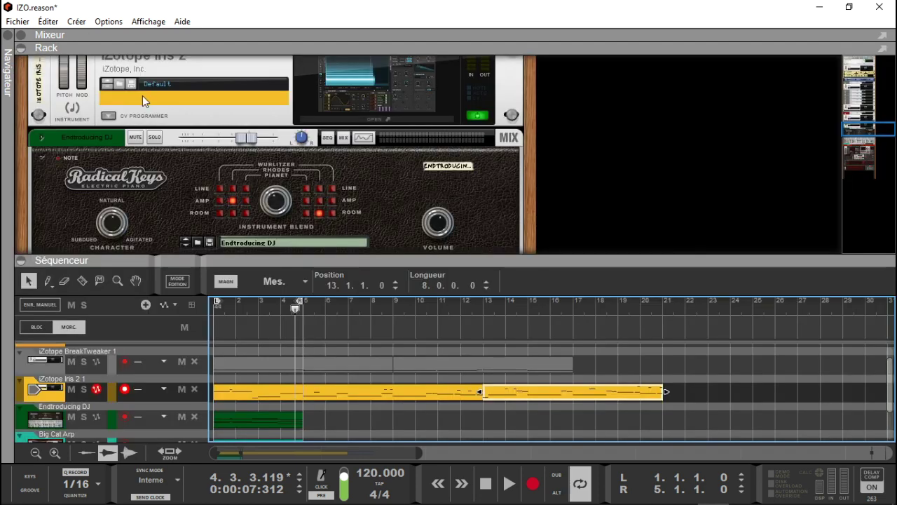
left_click(5, 41)
left_click(878, 206)
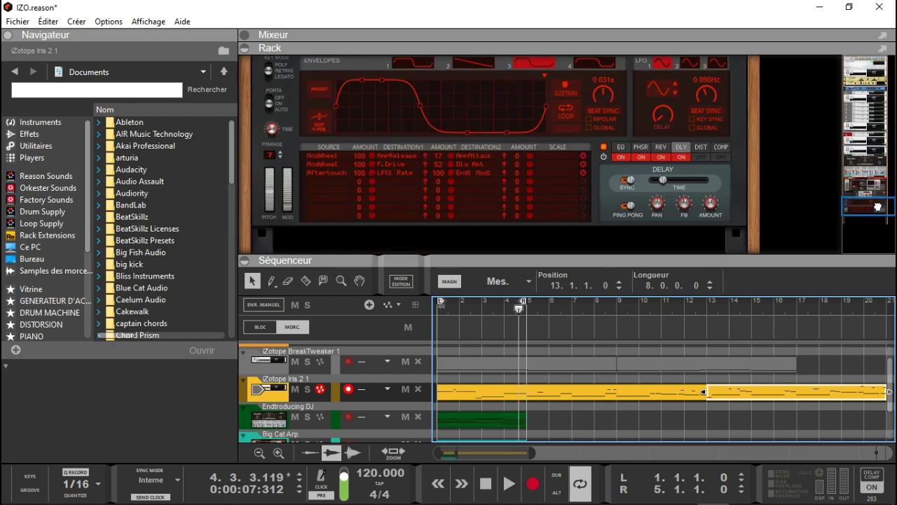
left_click_drag(242, 138, 251, 206)
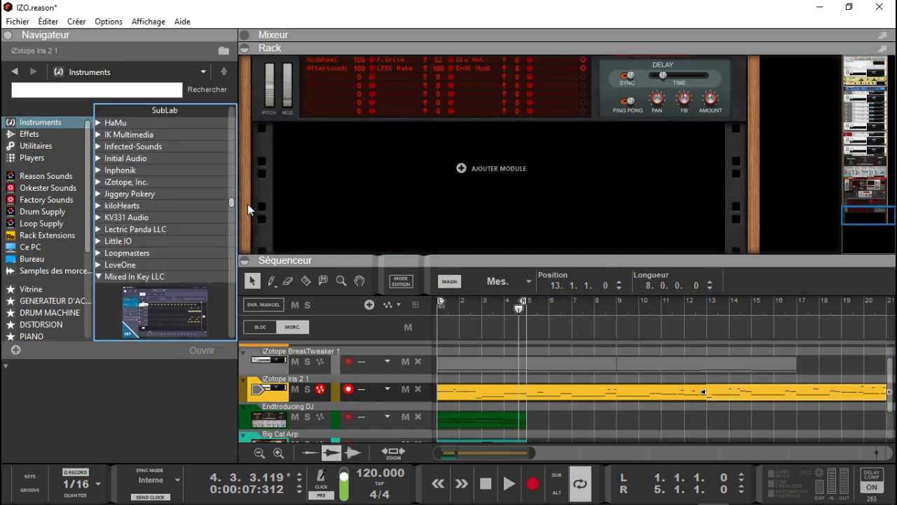
left_click(116, 279)
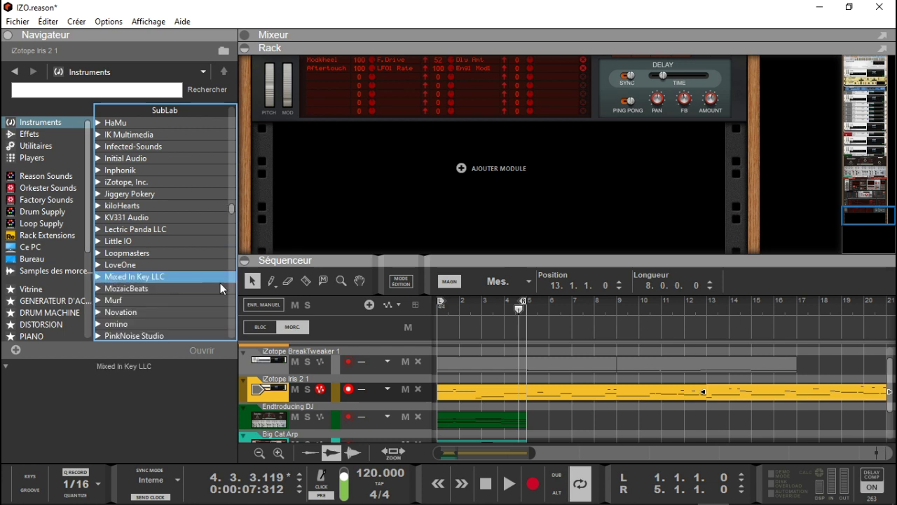
left_click_drag(232, 211, 234, 225)
left_click_drag(167, 217, 419, 209)
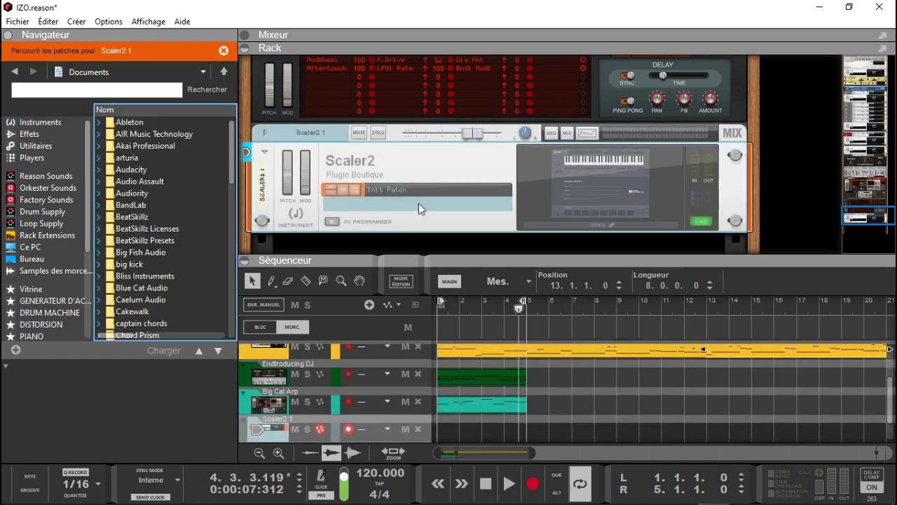
Copy the Endtroducing DJ chord clip to the Scaler2 track at measure 1, and move the original clip to measure 5
key("F6")
left_click_drag(486, 239, 467, 308)
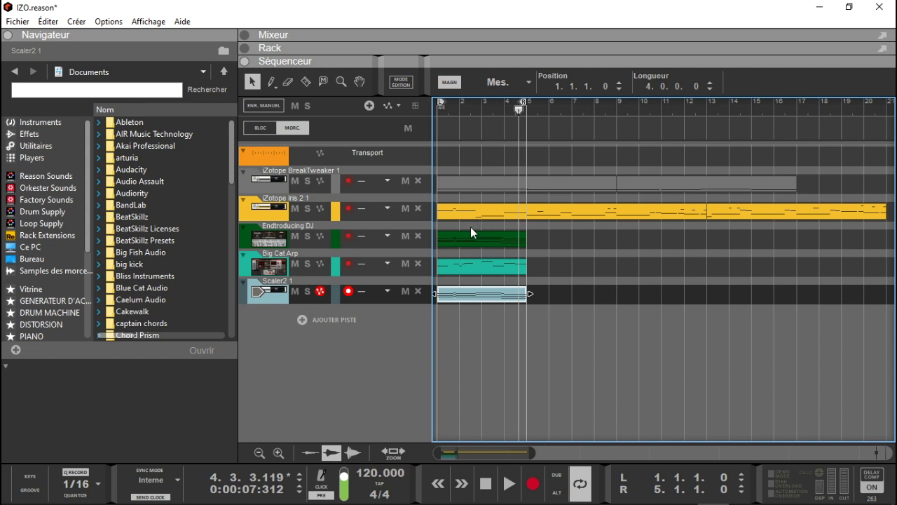
left_click_drag(473, 239, 560, 240)
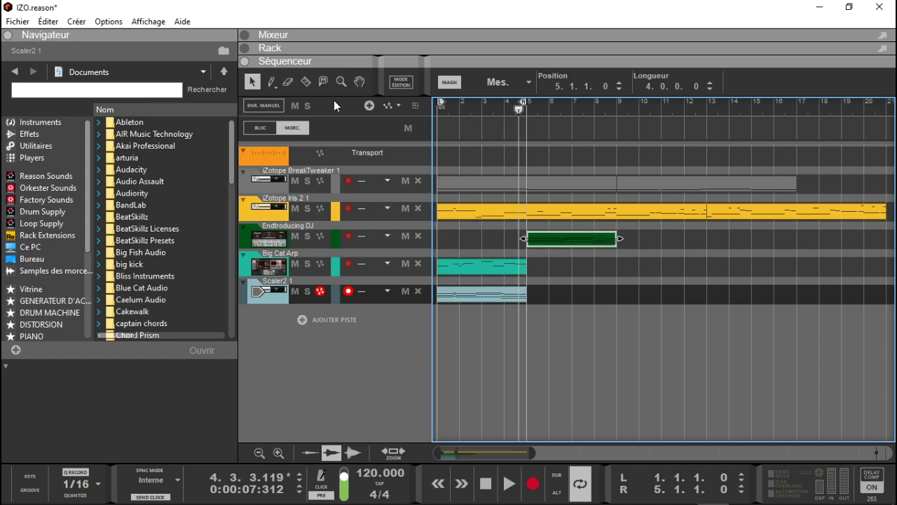
Open the Scaler2 plugin window, and play the loop briefly to check that the chord clip reaches it
left_click(246, 47)
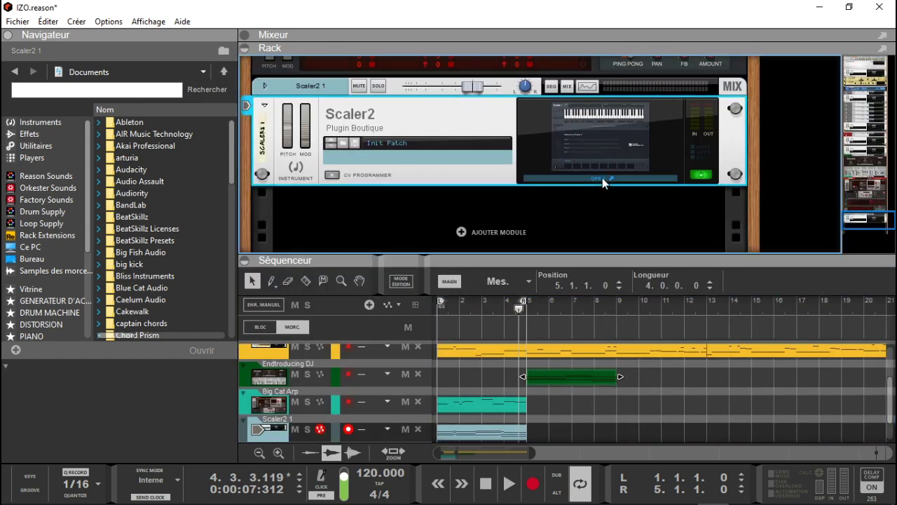
left_click(602, 177)
left_click_drag(430, 54, 532, 6)
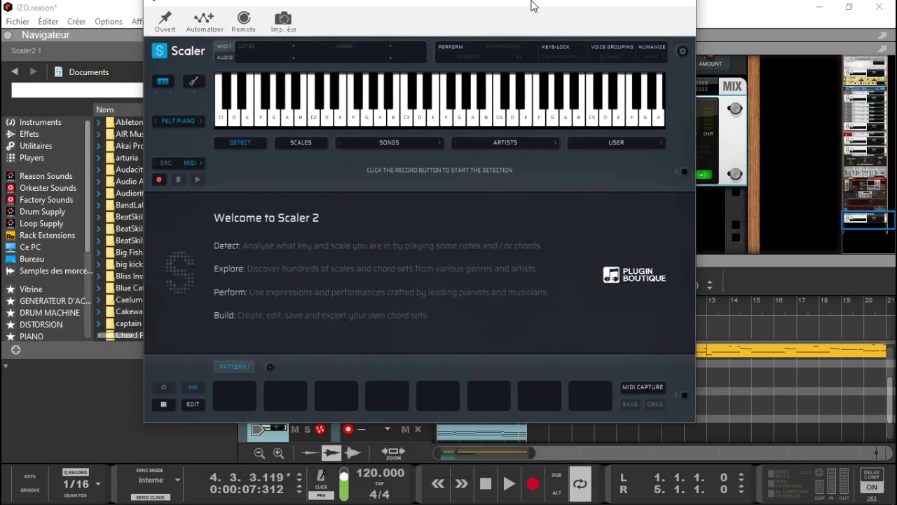
key("space")
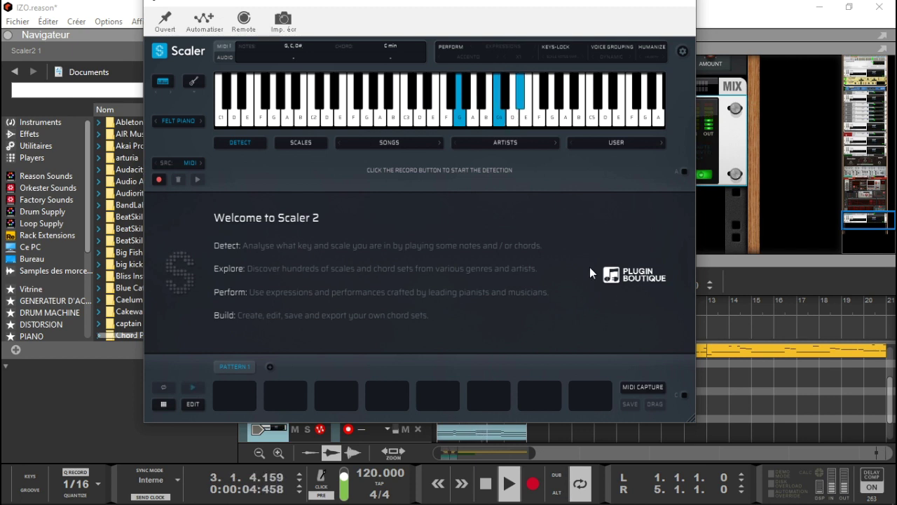
key("space")
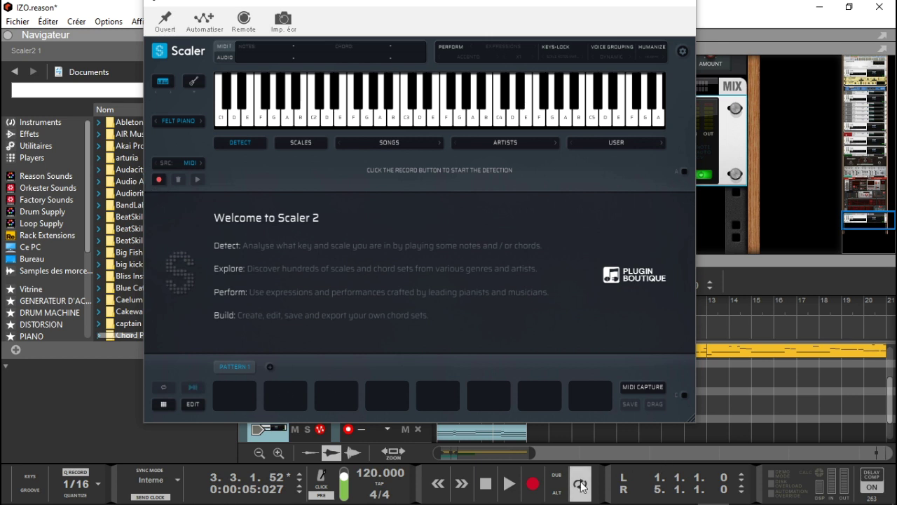
Turn off looping, run Scaler's MIDI chord detection on the chord clip, audition the F maj chord, and minimize the plugin window
left_click(158, 179)
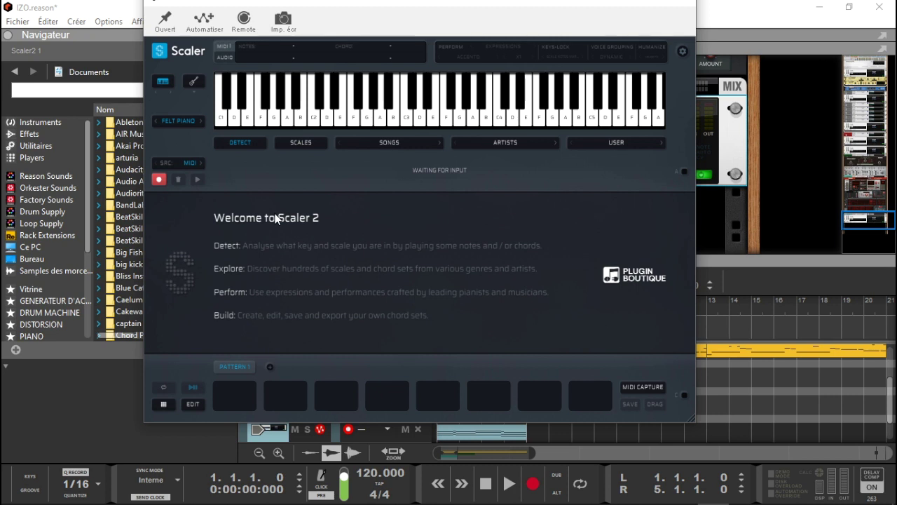
key("space")
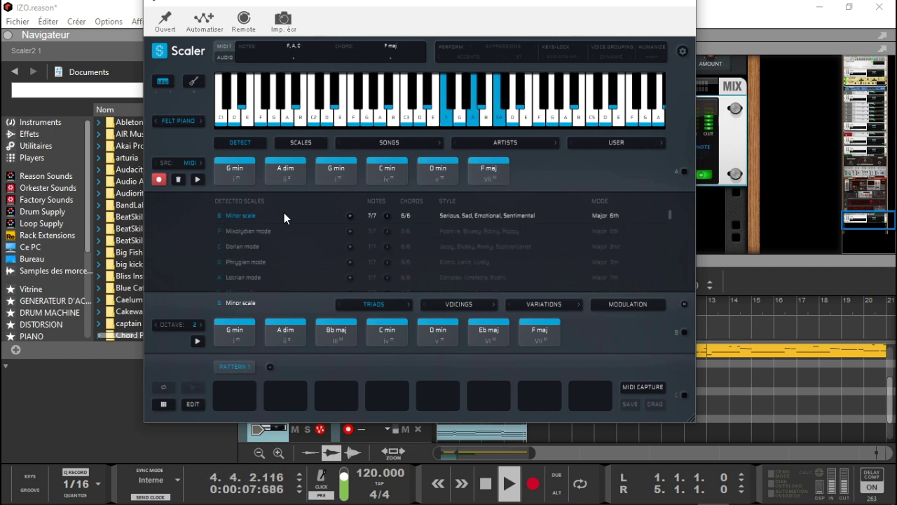
key("space")
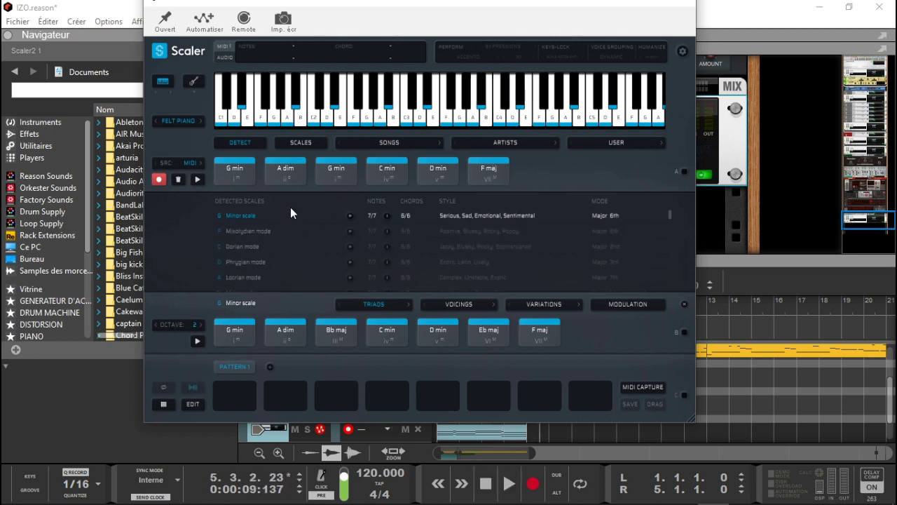
left_click(503, 170)
left_click_drag(566, 15, 633, 17)
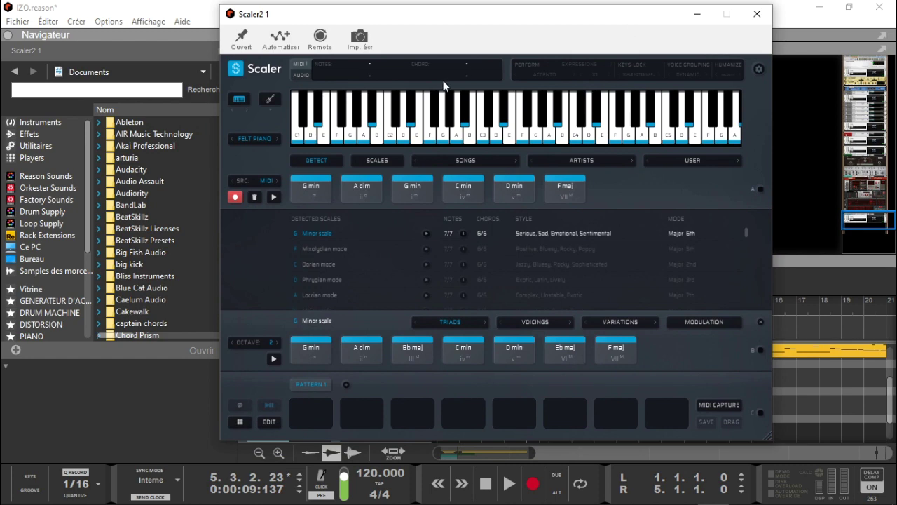
left_click(697, 15)
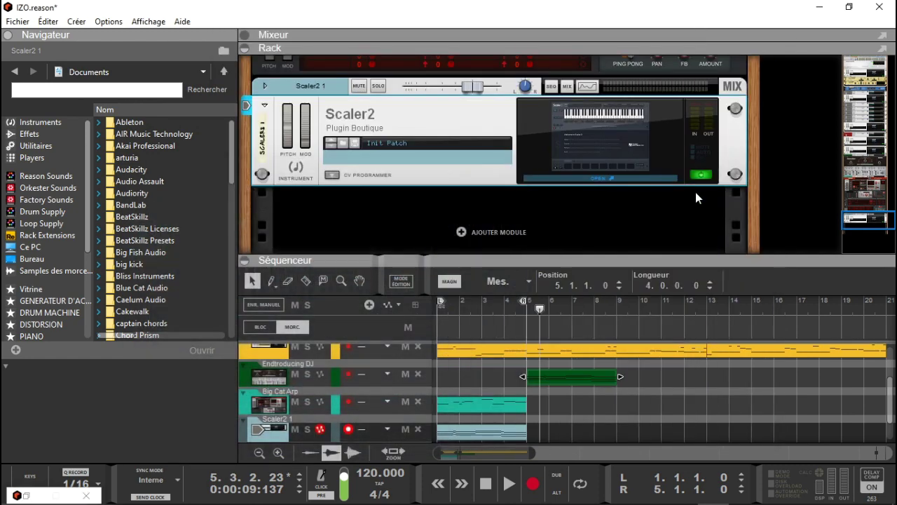
Solo the iZotope Iris 2, iZotope BreakTweaker and Scaler2 tracks, and play the loop from the start
left_click(307, 347)
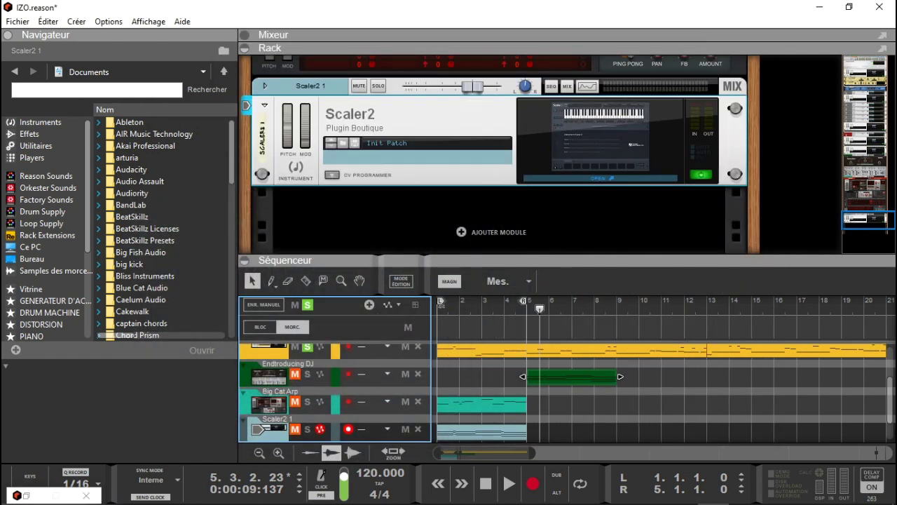
left_click_drag(889, 394, 881, 375)
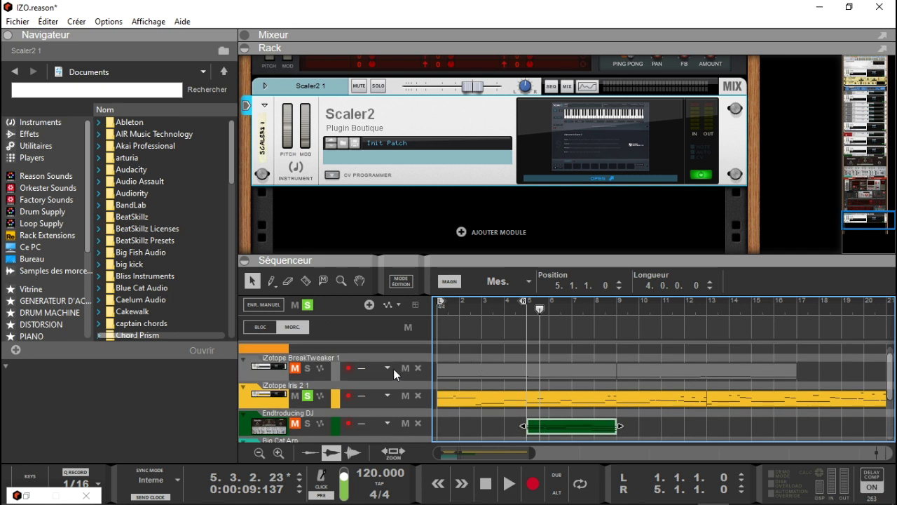
left_click(307, 368)
left_click_drag(890, 374, 890, 418)
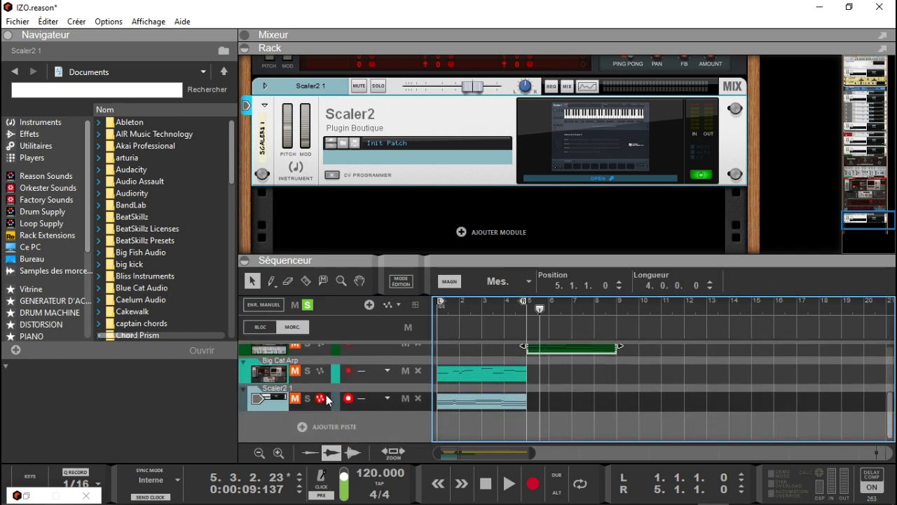
left_click(309, 398)
left_click(485, 484)
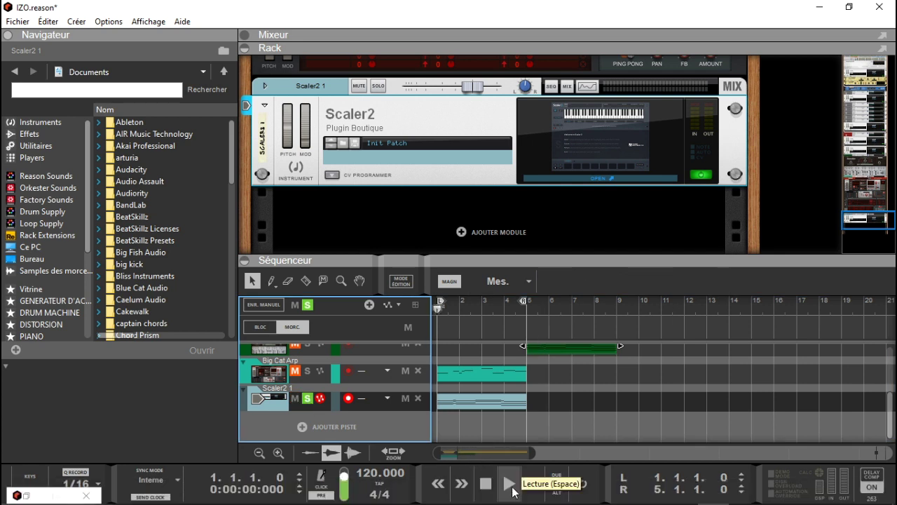
left_click(509, 484)
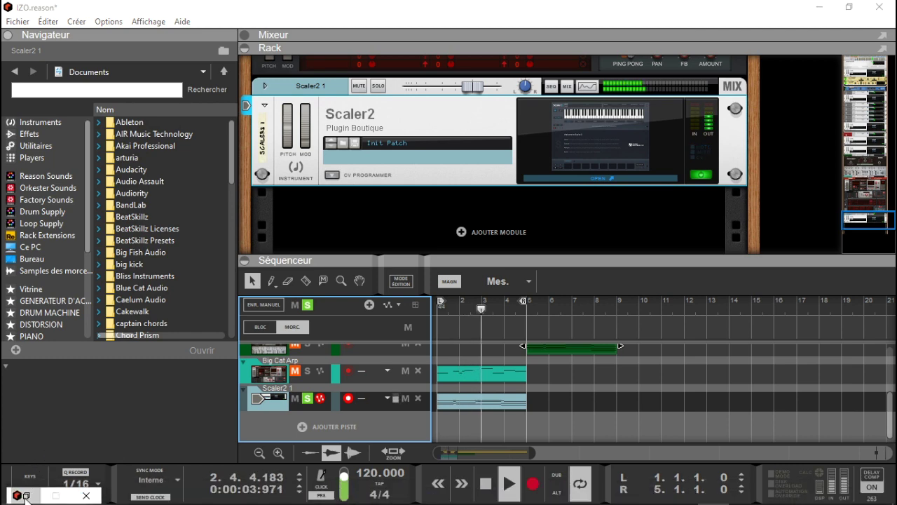
Try the Digital Piano and Marimba sounds in Scaler during playback, and raise the Scaler2 mix channel level slightly
left_click(600, 178)
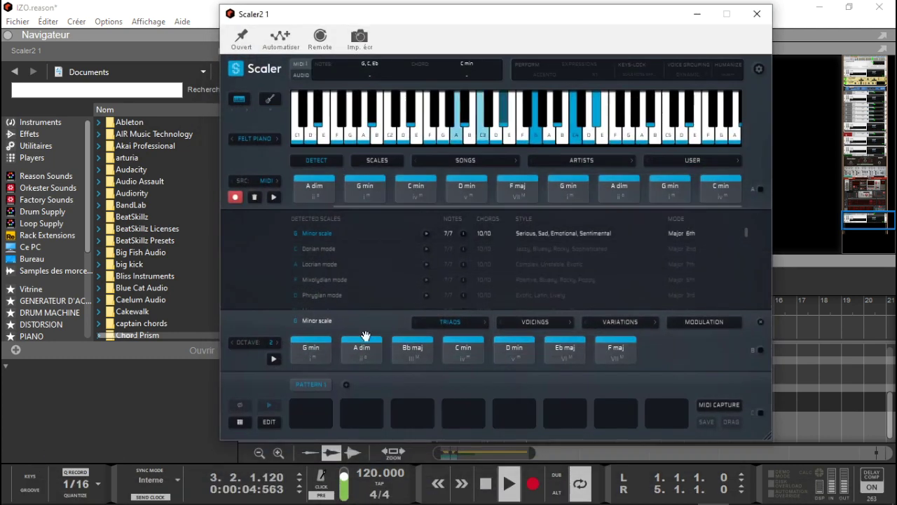
left_click(257, 140)
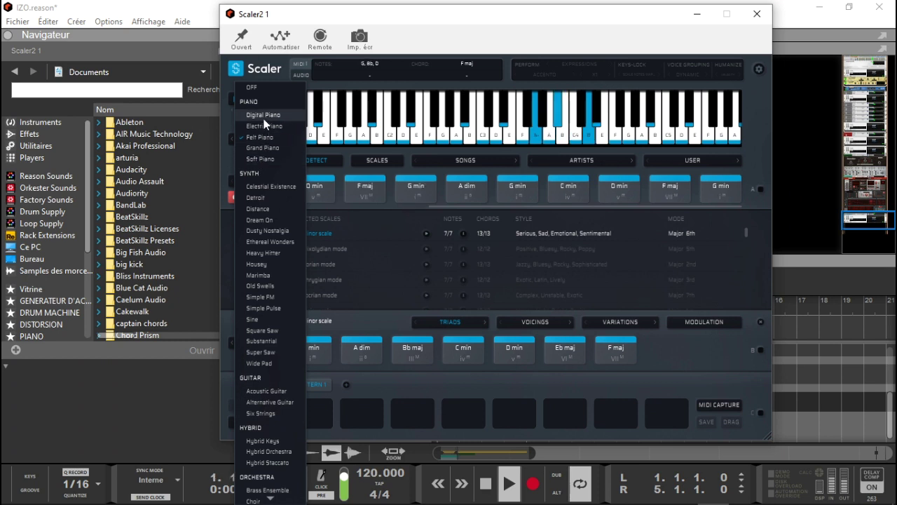
left_click(264, 118)
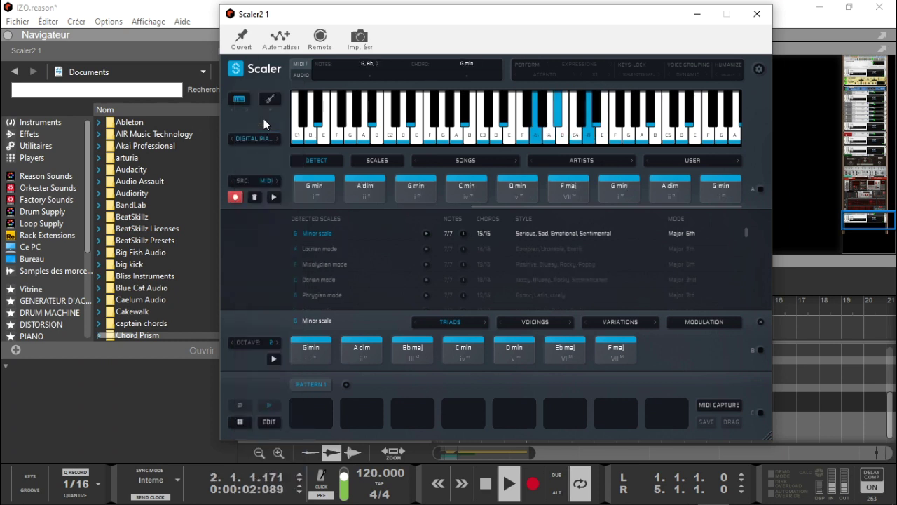
left_click(255, 139)
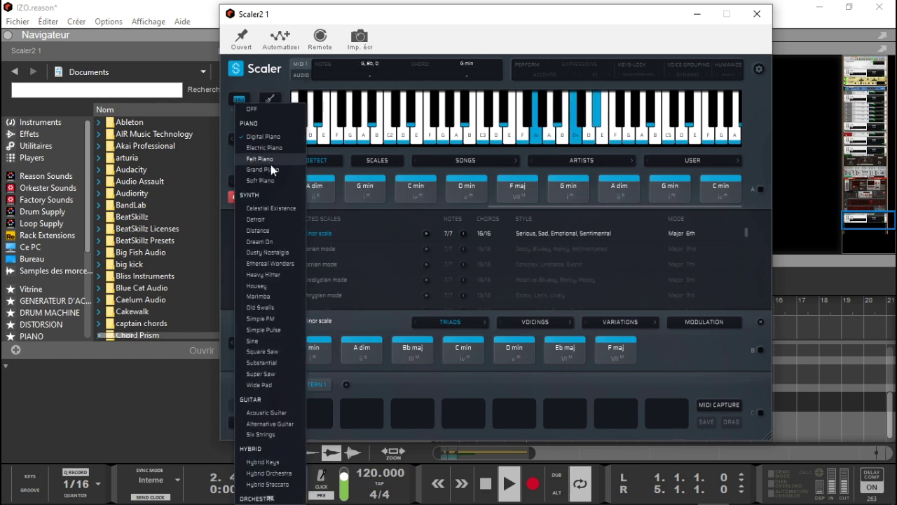
left_click(283, 301)
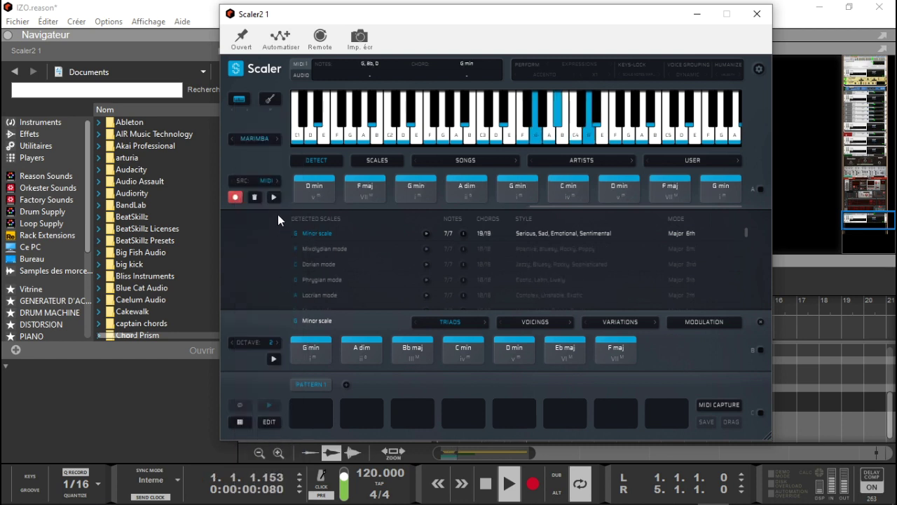
left_click(757, 14)
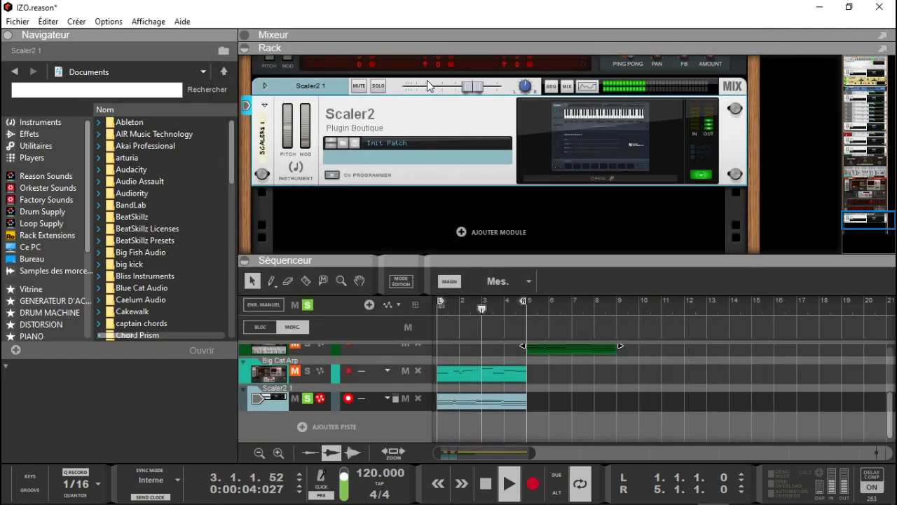
left_click_drag(476, 88, 486, 87)
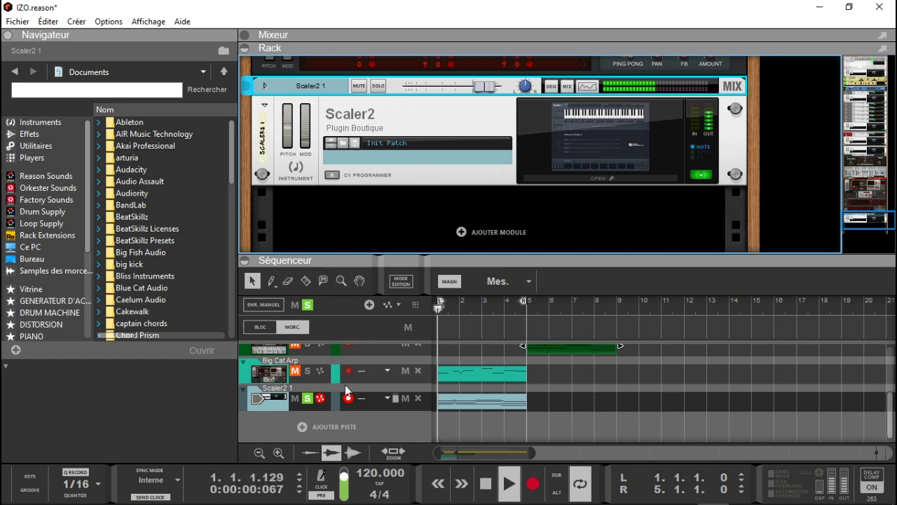
Reopen the Scaler2 plugin window, enable Perform mode with Expressions, and advance the expression pattern through Accento and Adagietto to Alt
left_click(579, 181)
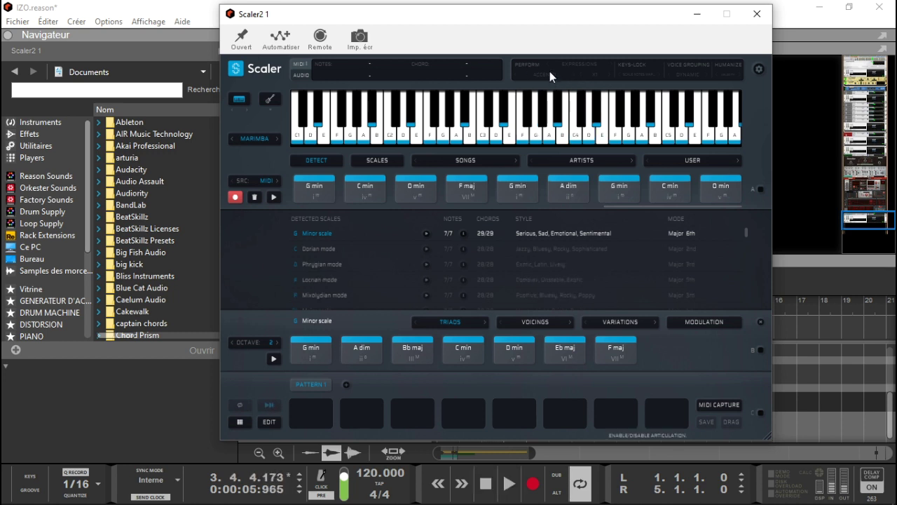
left_click(579, 66)
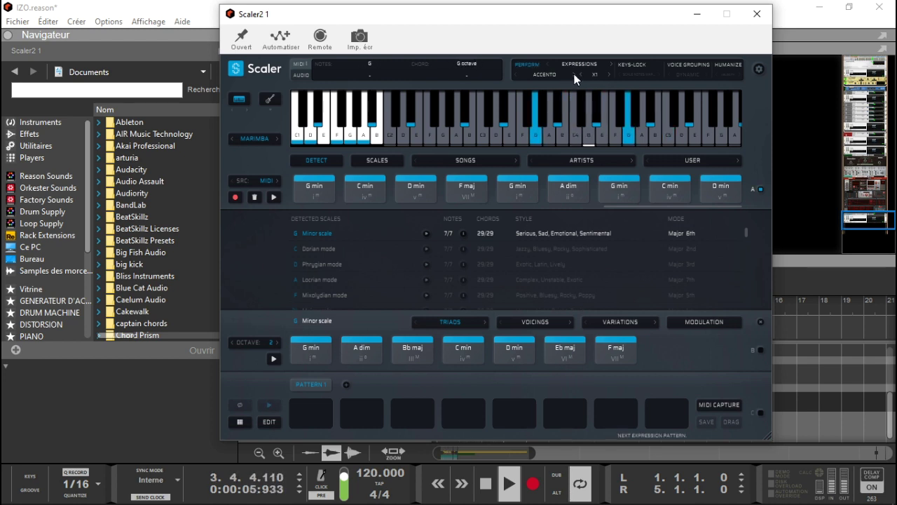
left_click(576, 74)
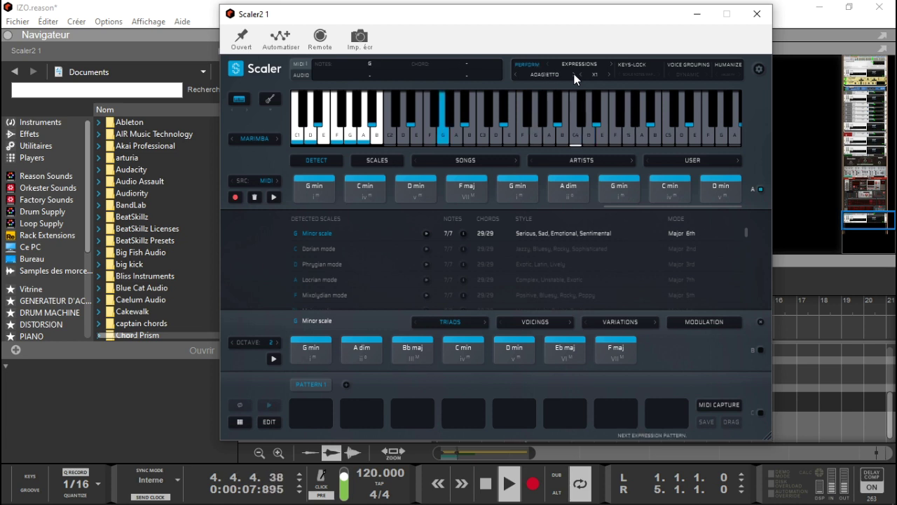
left_click(575, 75)
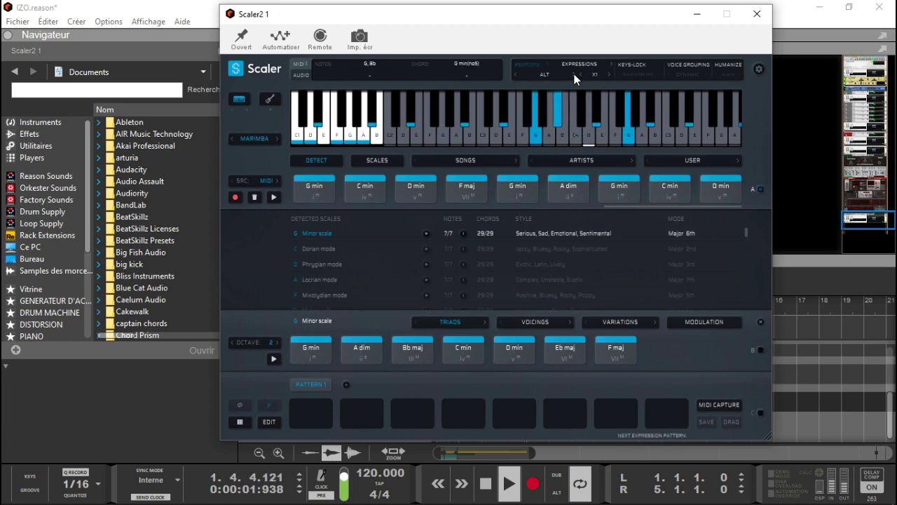
Change Scaler's sound to Old Swells, and replace it with Distance to compare them with the Alt pattern
left_click(254, 138)
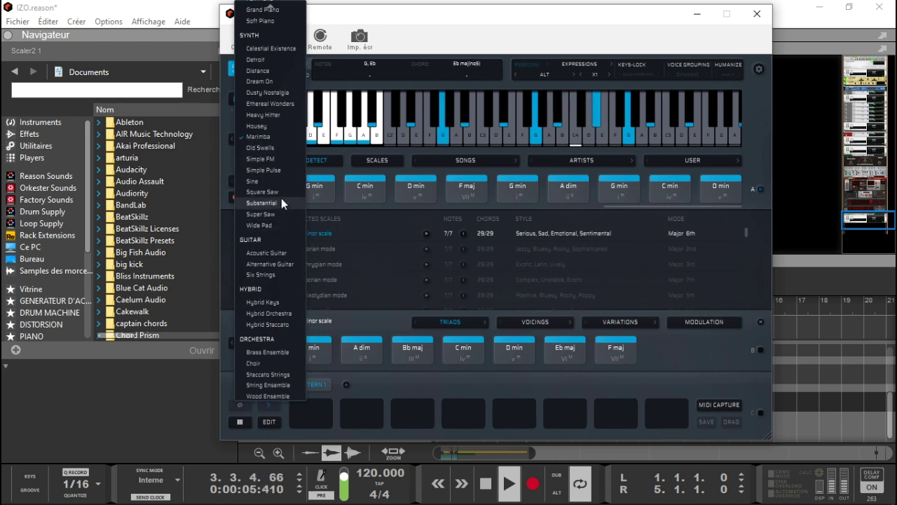
left_click(277, 149)
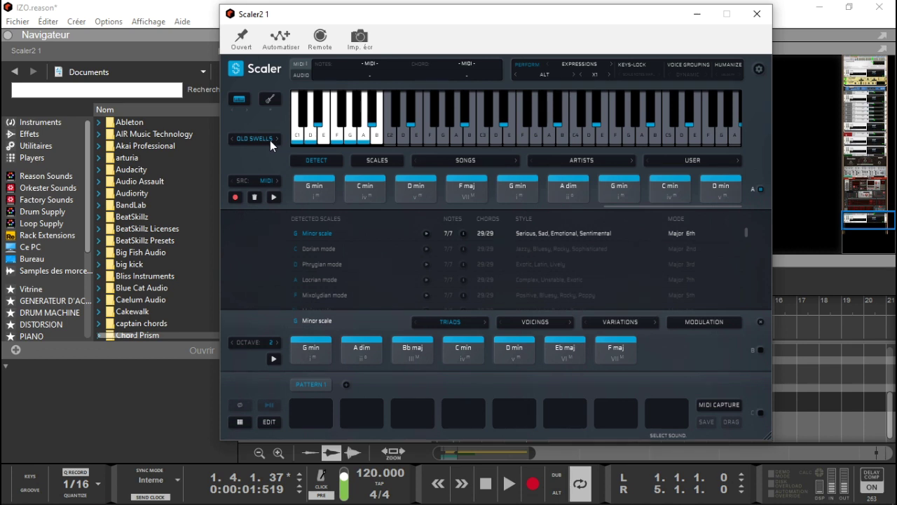
left_click(270, 140)
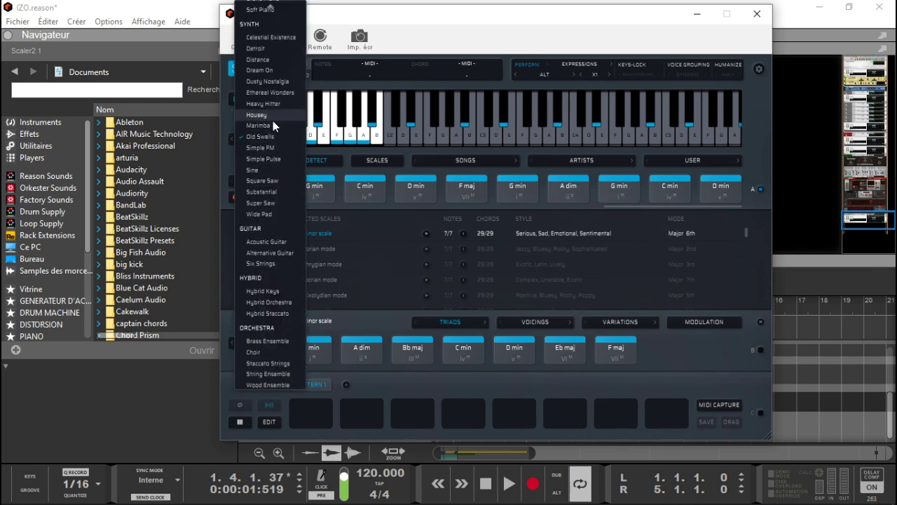
left_click(270, 59)
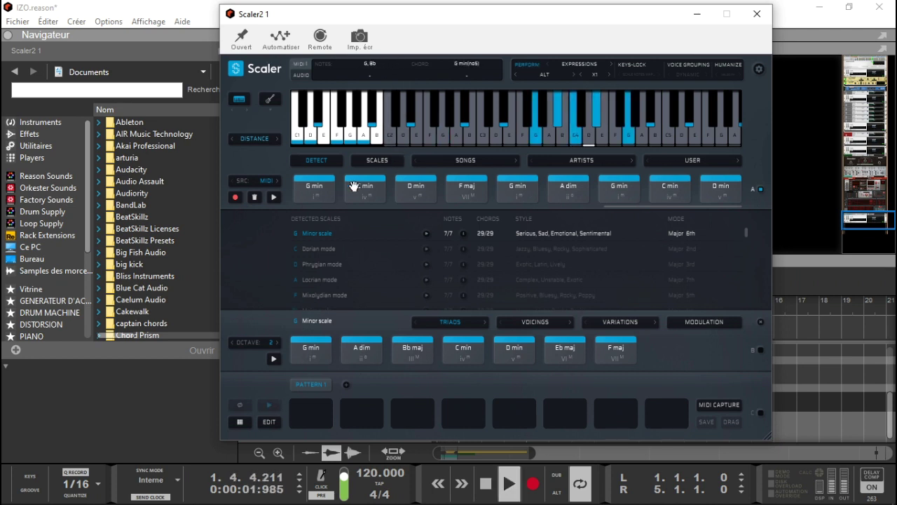
Audition the Andantino, Arco, Attacca, Breve and Calando expression patterns, and settle on Estinto
left_click(575, 78)
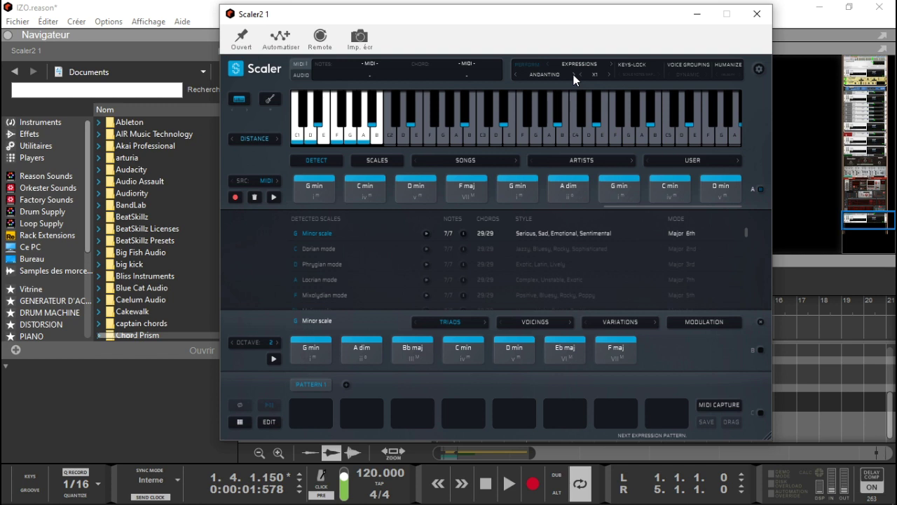
left_click(573, 75)
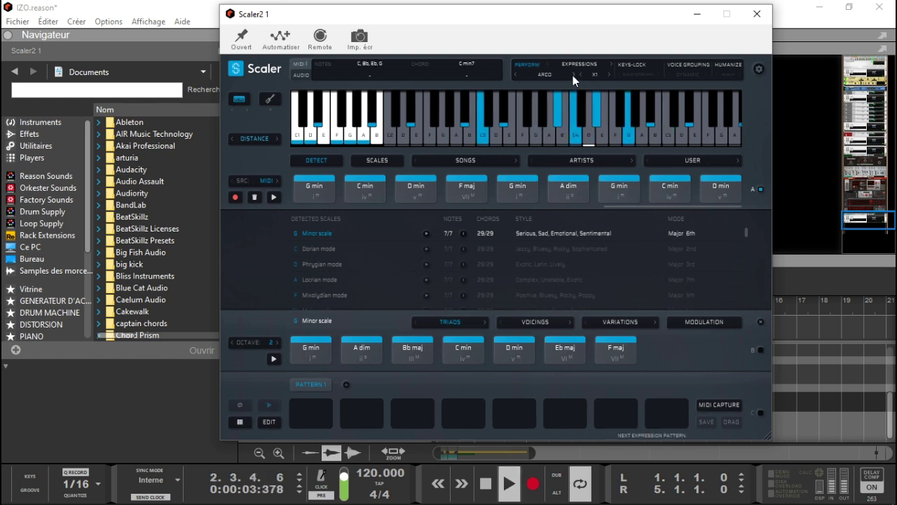
left_click(573, 75)
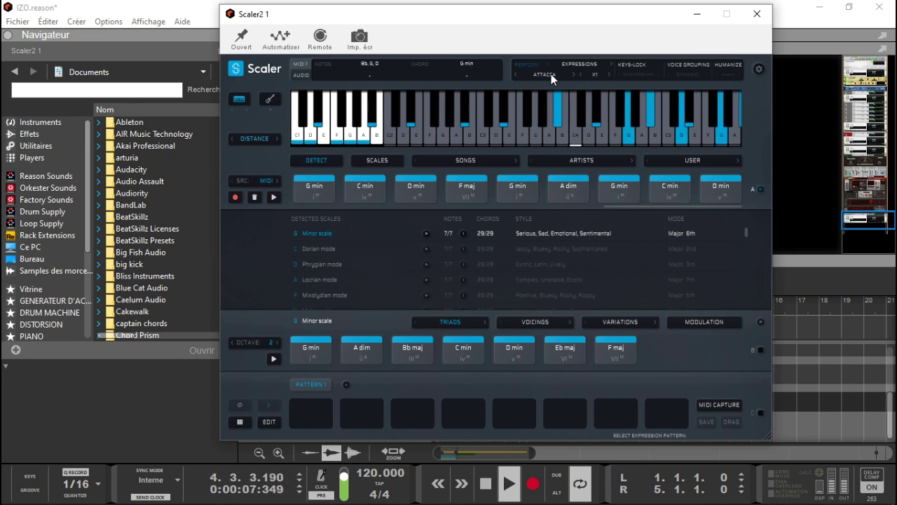
left_click(573, 73)
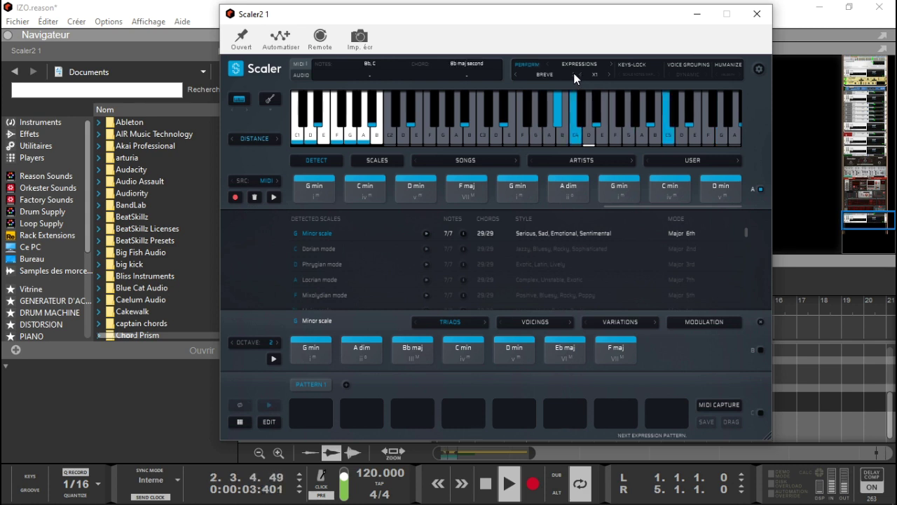
left_click(574, 72)
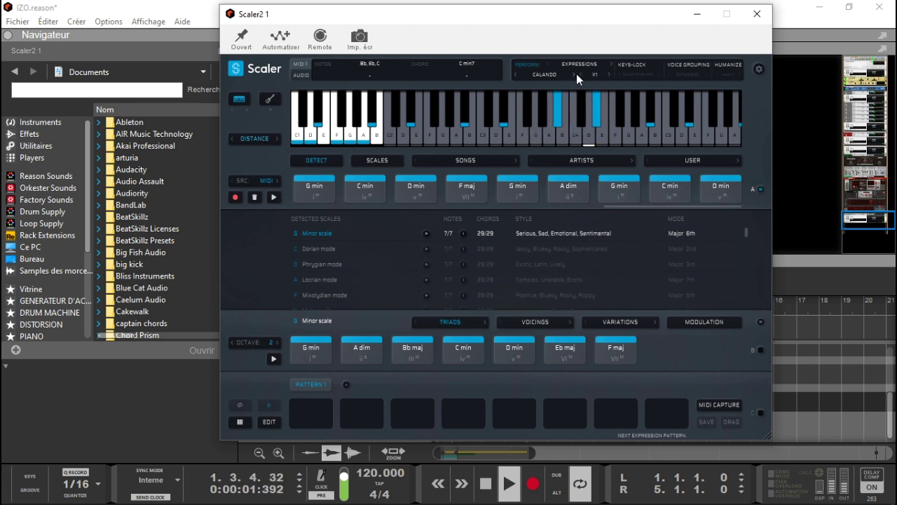
left_click(574, 74)
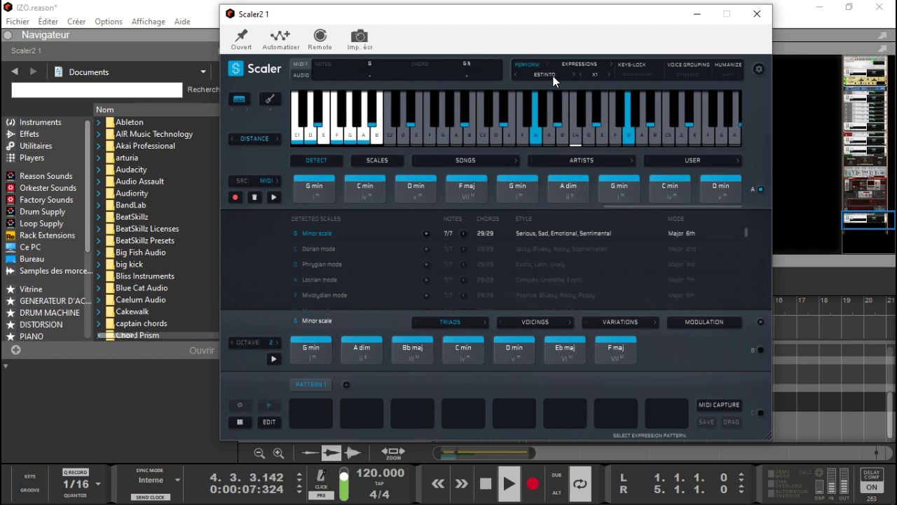
Try the Dream On and Acoustic Guitar sounds, set Scaler's sound to Six Strings, and lower the Scaler2 mix channel level
left_click(275, 139)
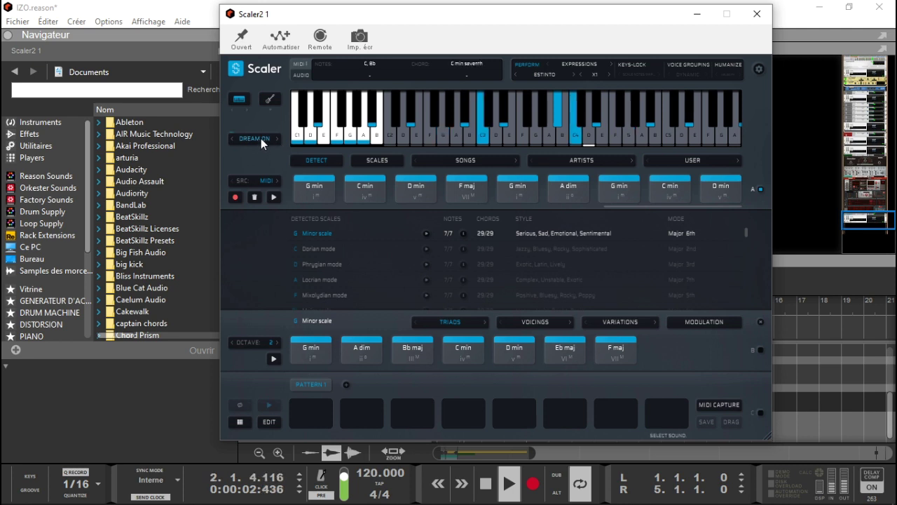
left_click(267, 137)
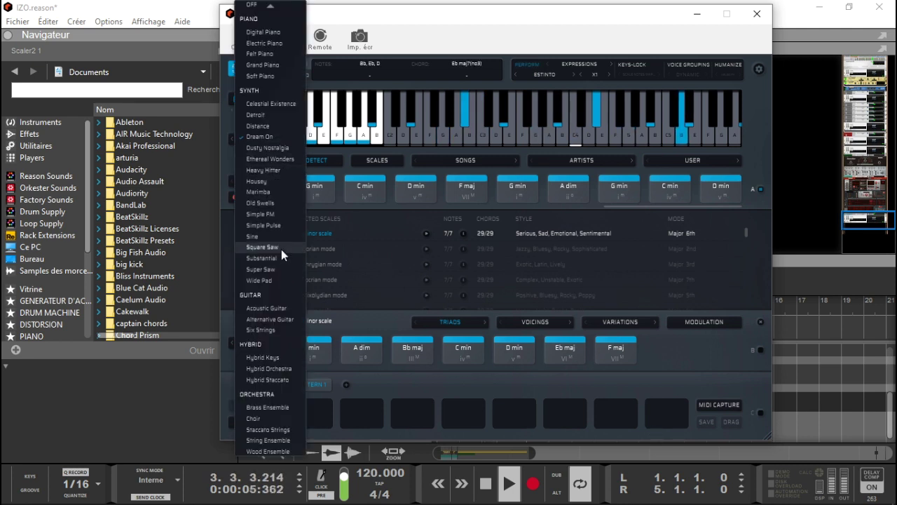
left_click(278, 308)
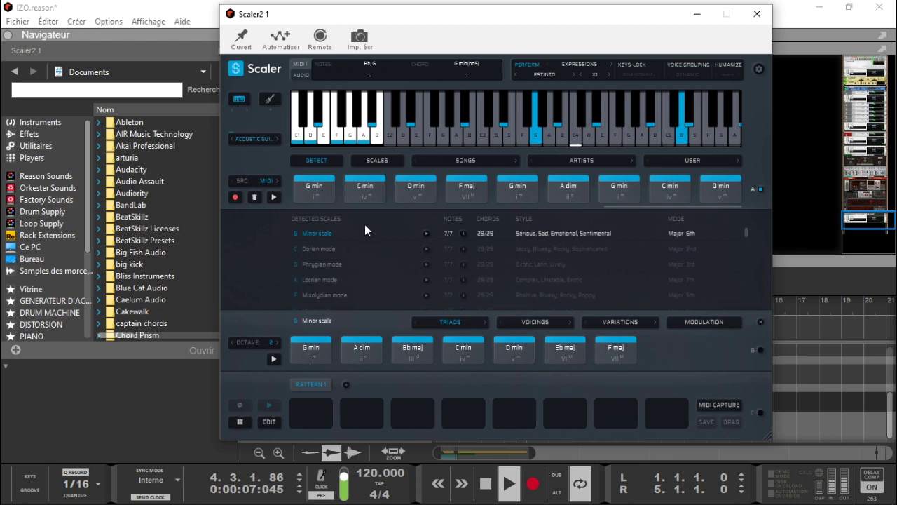
left_click(265, 142)
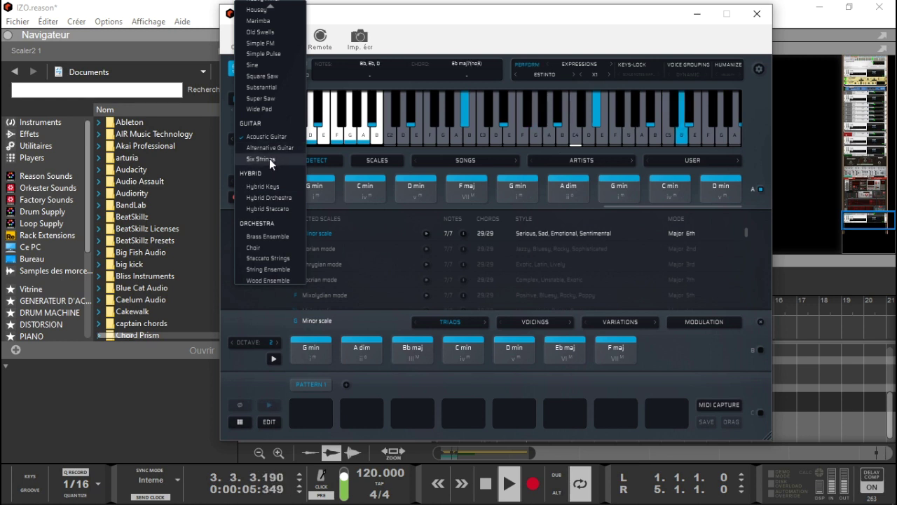
left_click(269, 158)
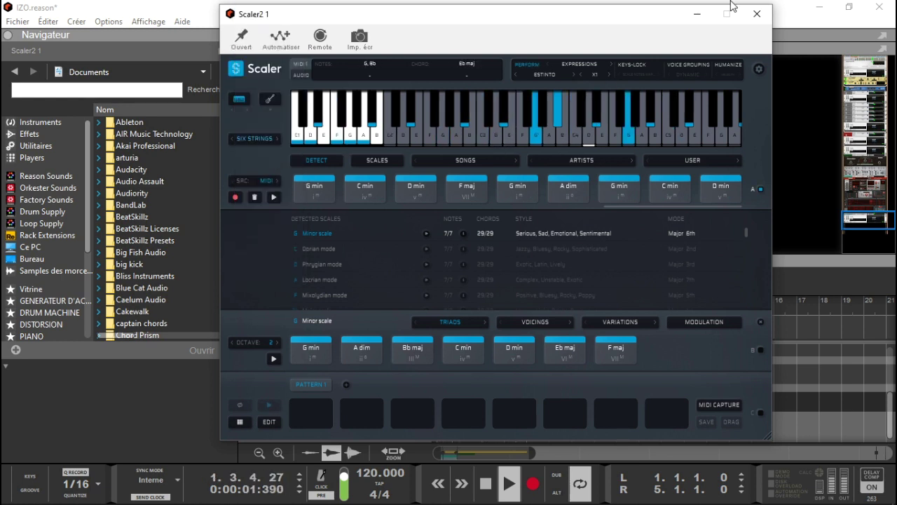
left_click(697, 14)
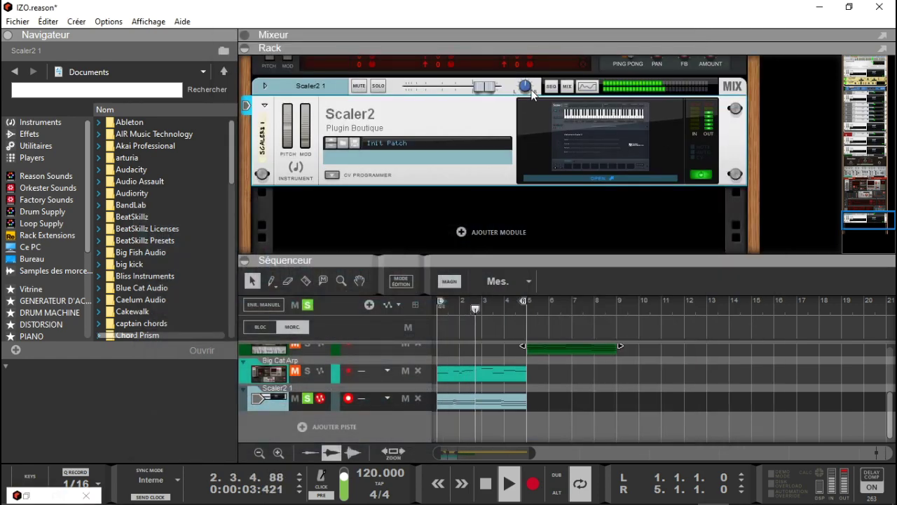
left_click_drag(489, 88, 472, 89)
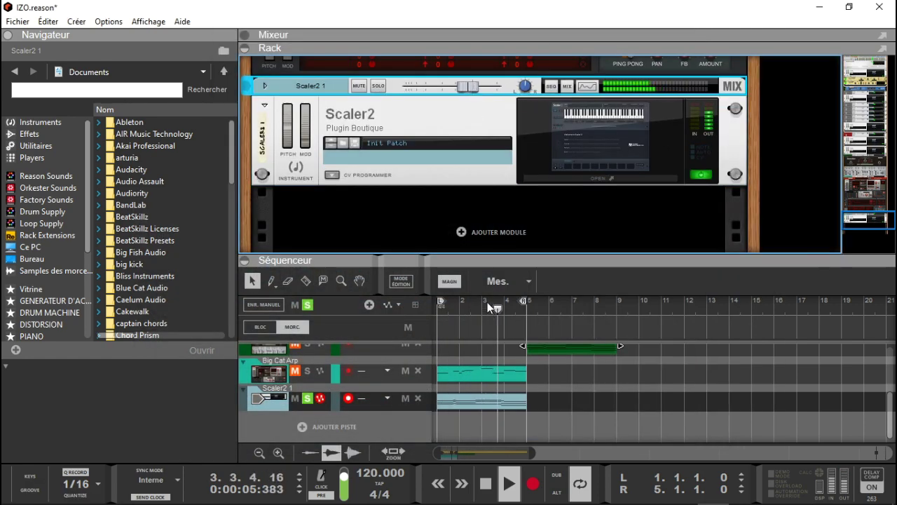
Transpose all notes of the Scaler2 clip down one octave by setting their note value to G2, and close the clip editor
double_click(486, 399)
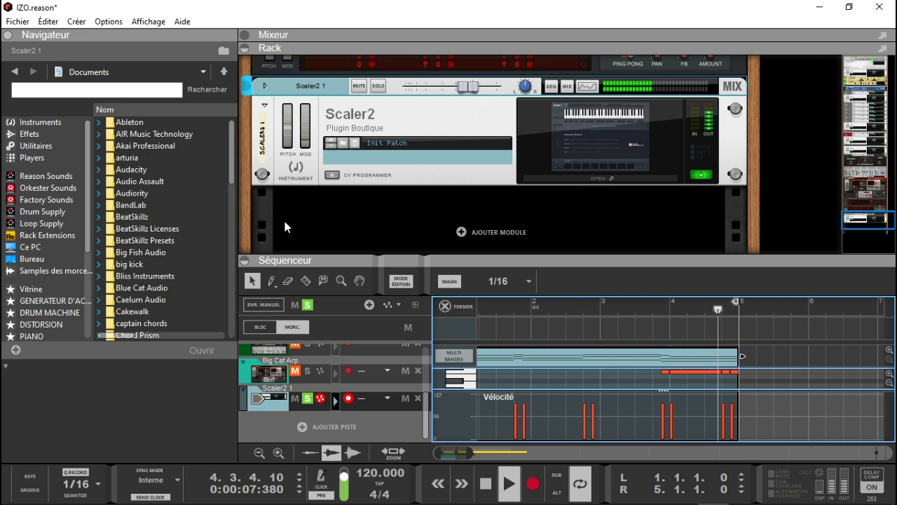
left_click(245, 50)
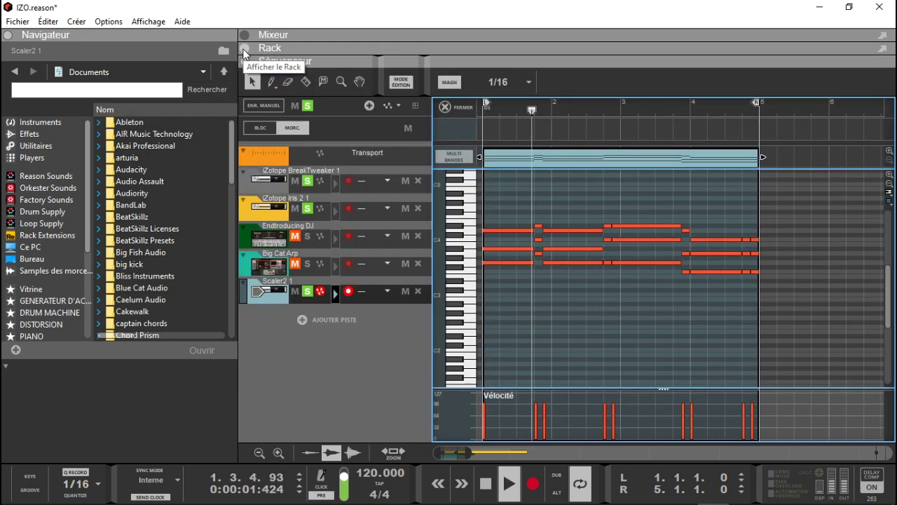
key("ctrl+a")
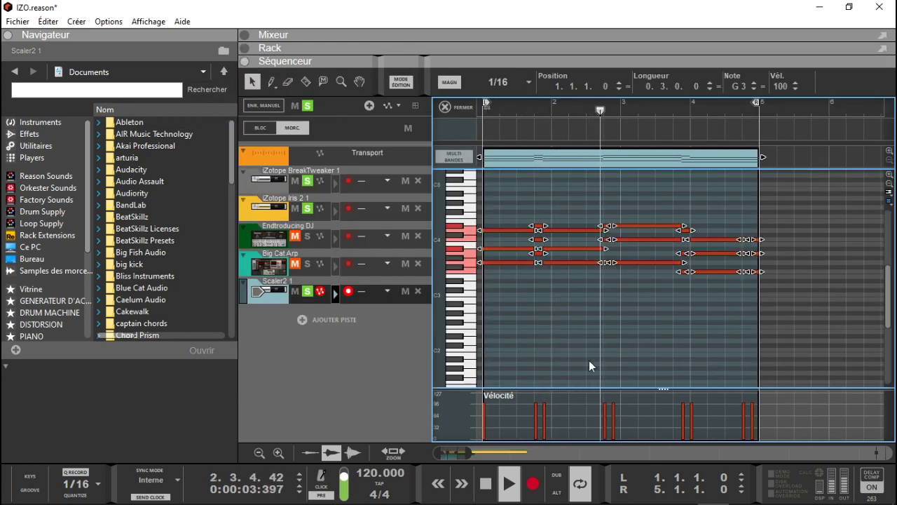
double_click(741, 88)
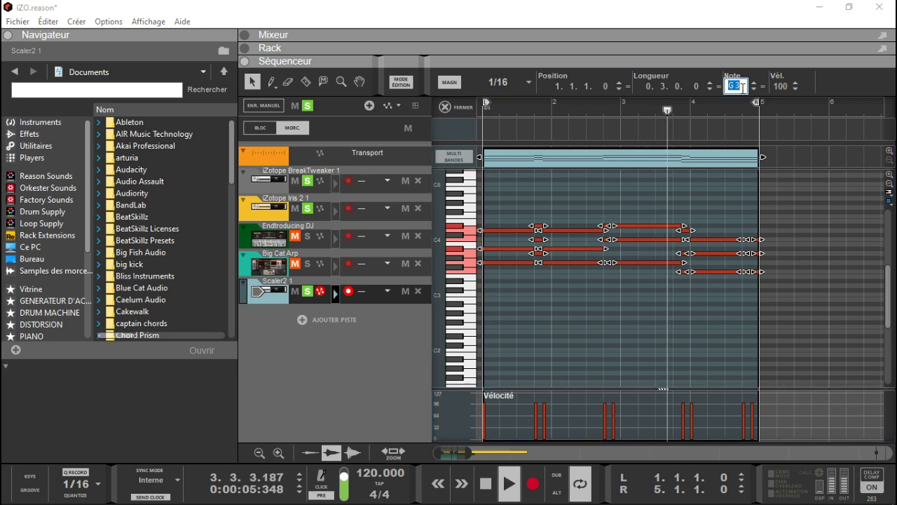
type("G")
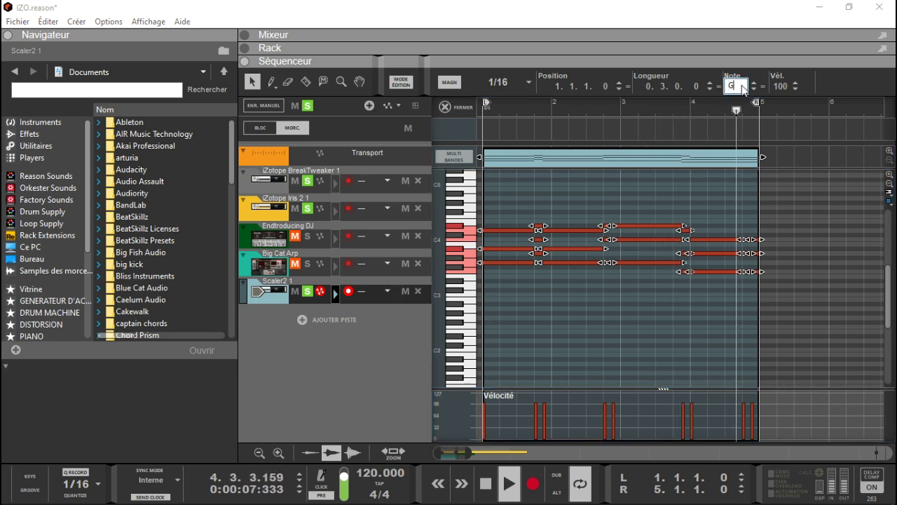
type("2")
key("Return")
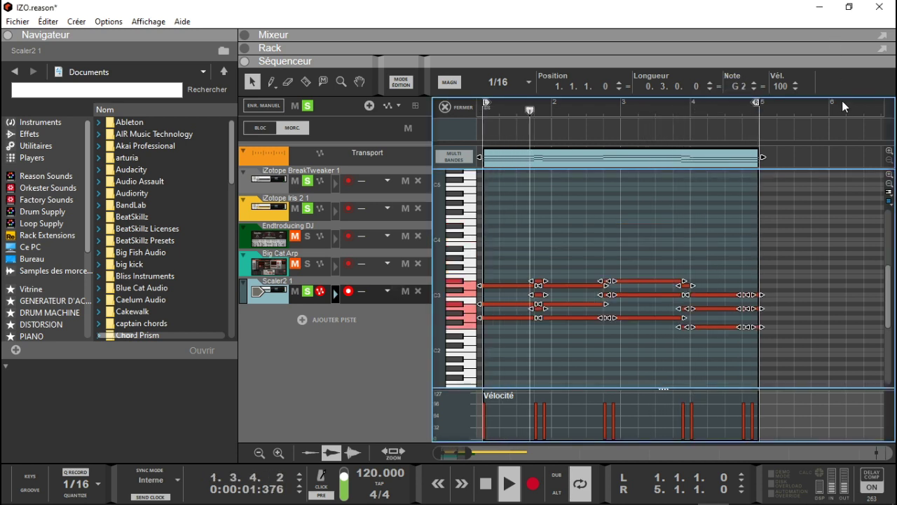
left_click(444, 109)
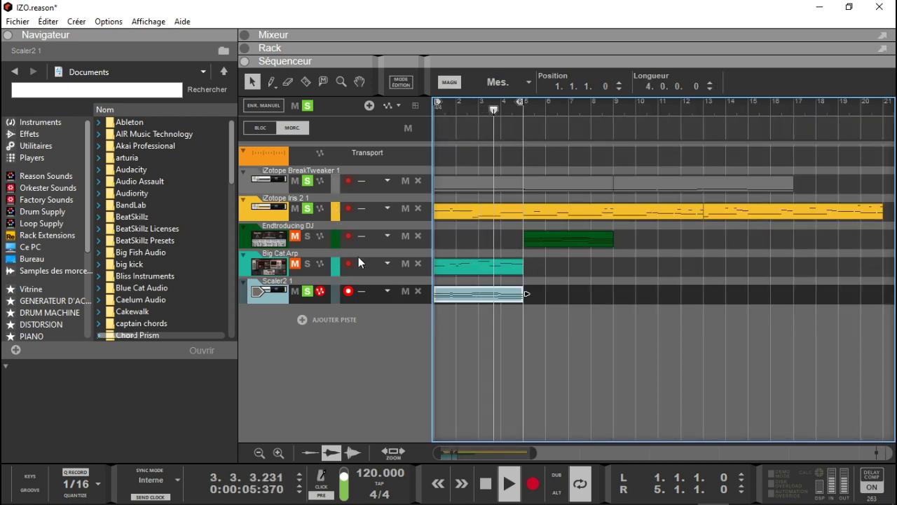
Solo the Big Cat Arp track alongside the already soloed tracks, and clear every solo to hear the full arrangement
left_click(308, 264)
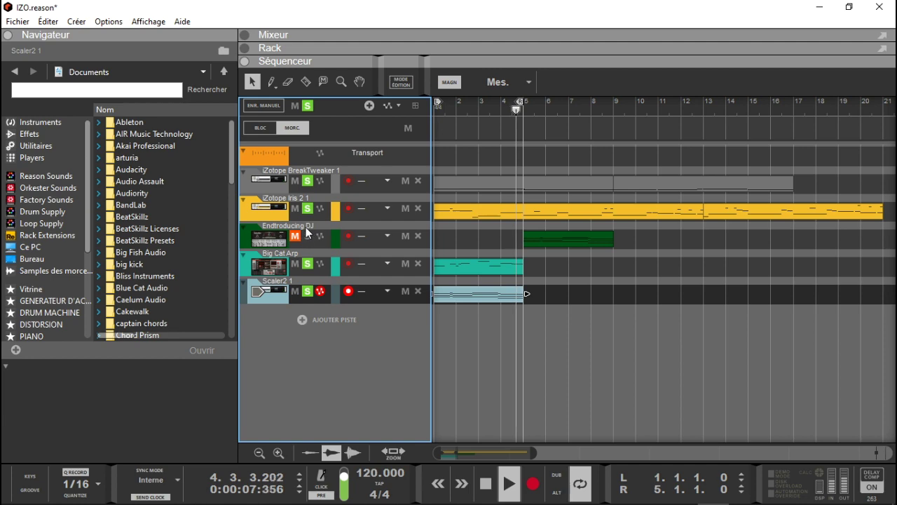
left_click(308, 106)
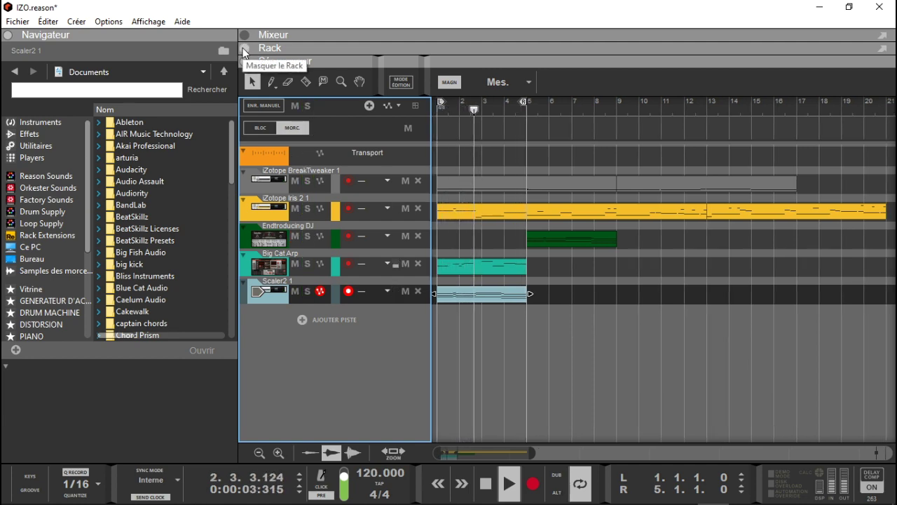
Raise the Big Cat Arp mixer level, lower the Scaler2 channel to about -8.3 dB, and stop playback back in the sequencer
left_click(244, 50)
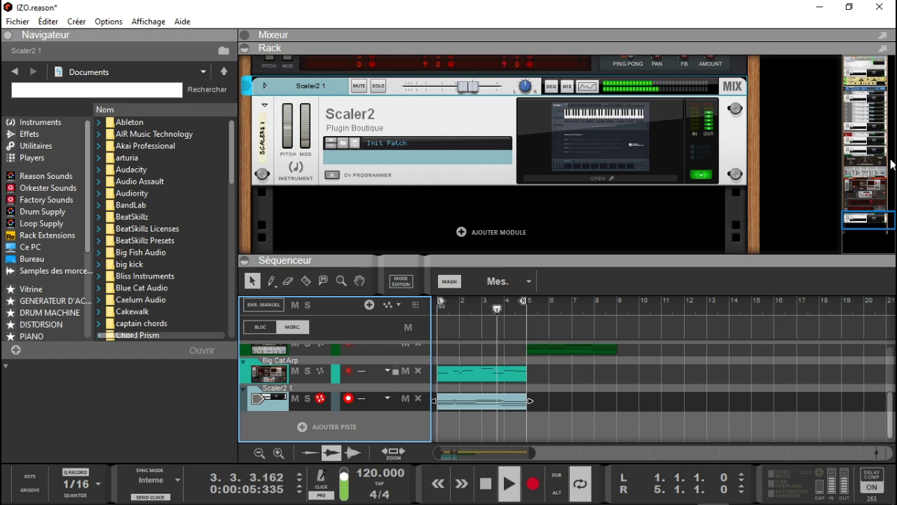
key("F5")
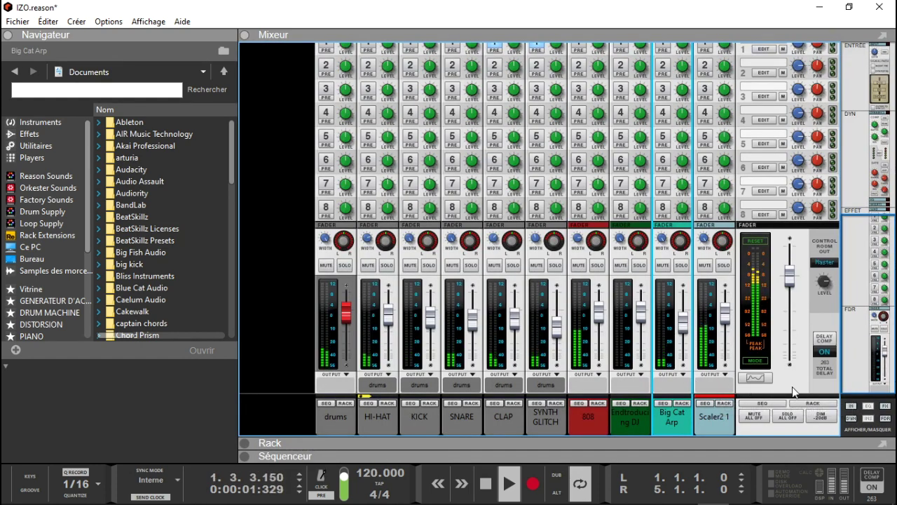
left_click_drag(724, 314, 686, 318)
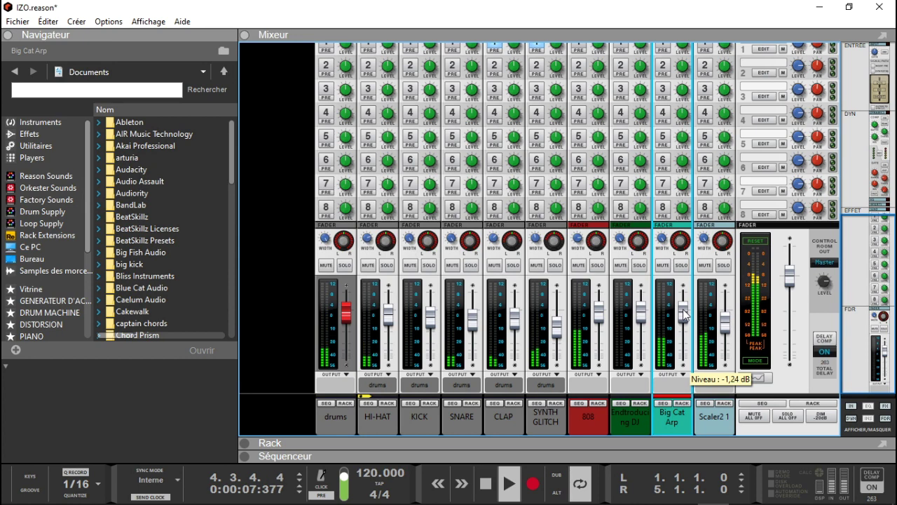
left_click(725, 325)
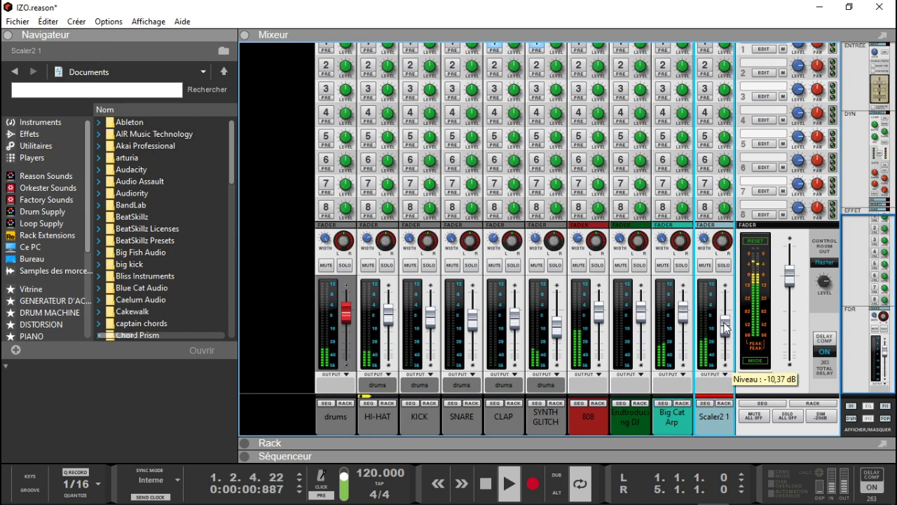
left_click(683, 322)
left_click_drag(725, 326, 725, 327)
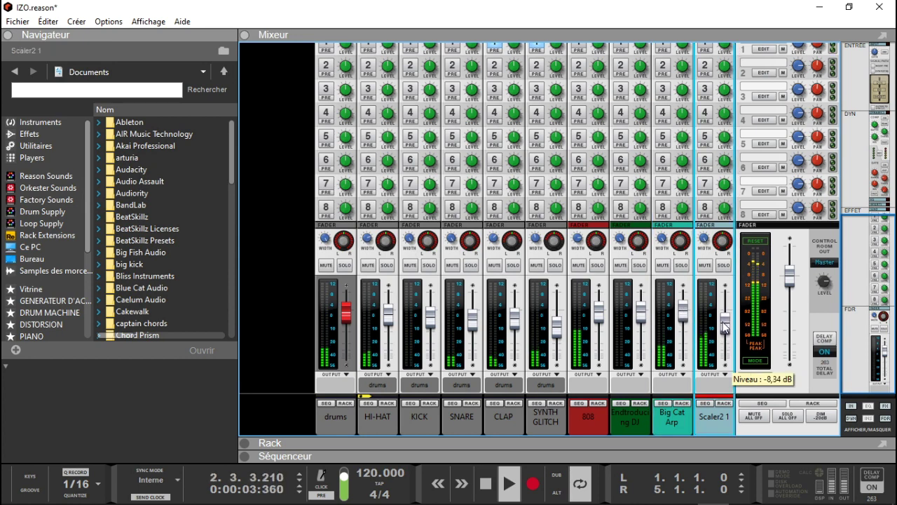
left_click(684, 319)
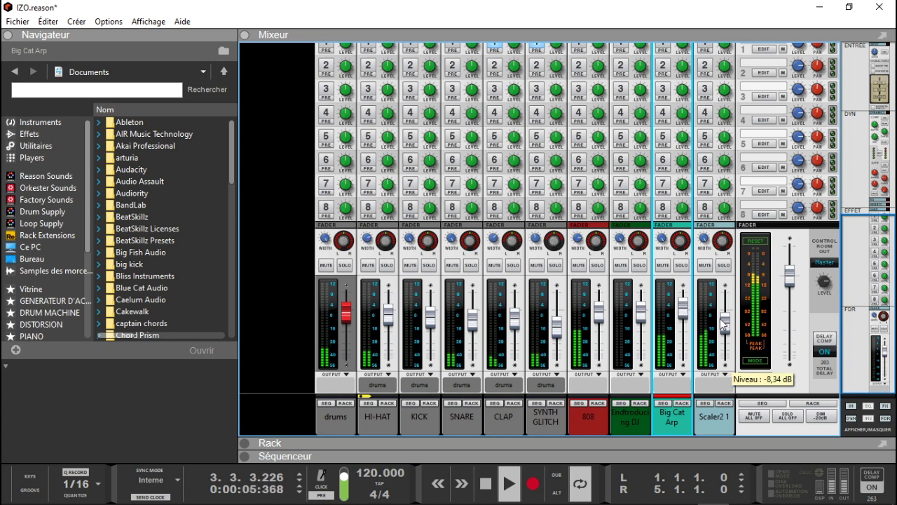
left_click(725, 326)
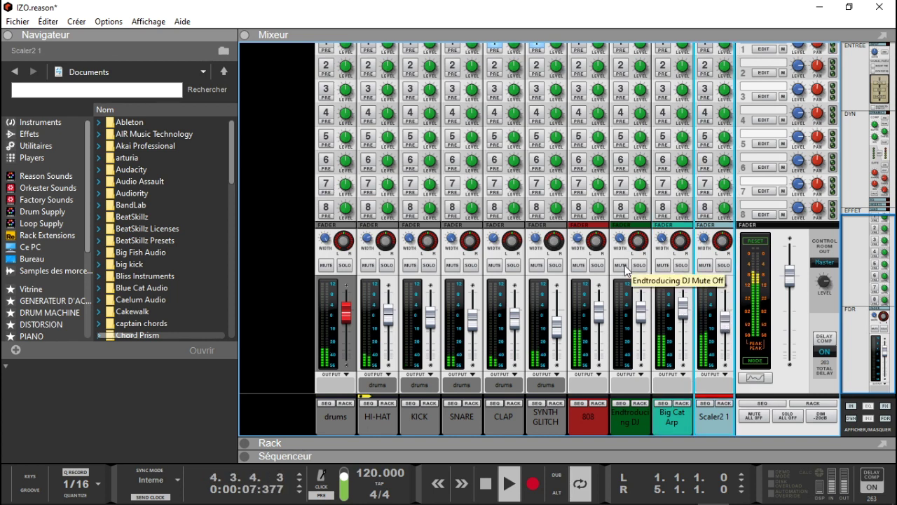
left_click(243, 38)
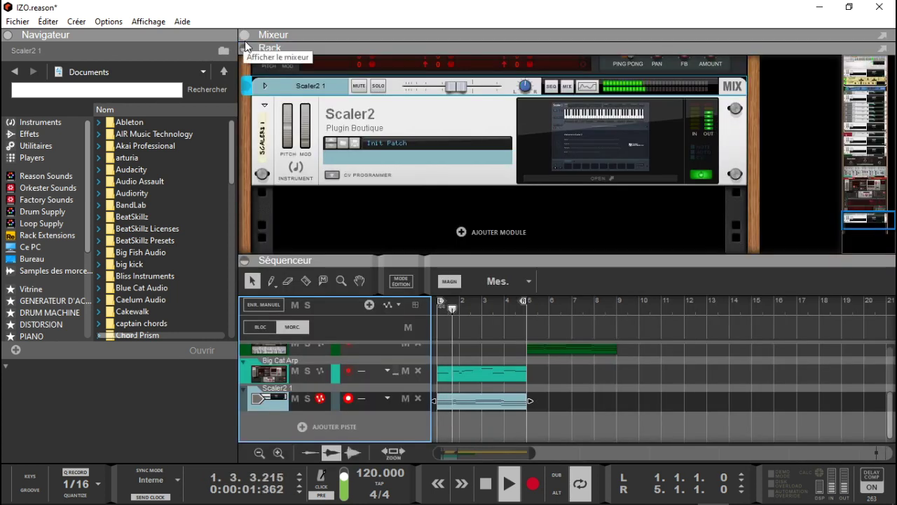
left_click(249, 50)
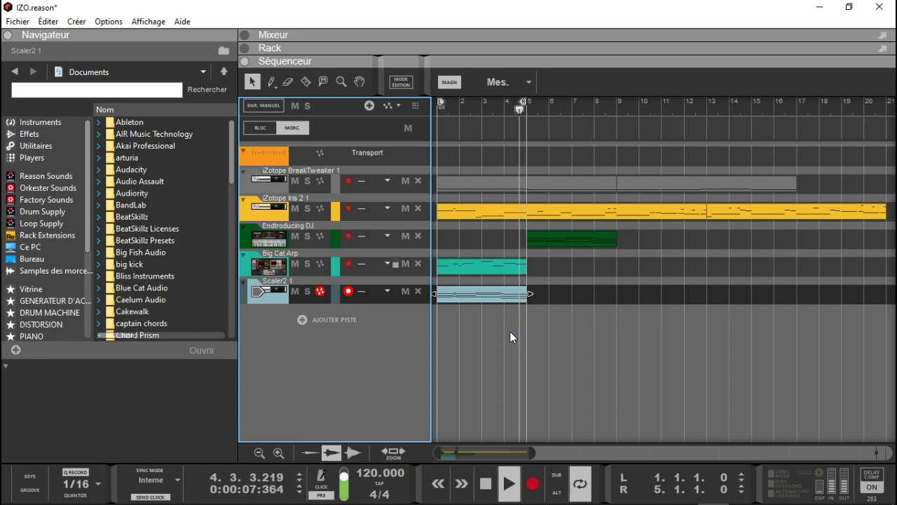
key("space")
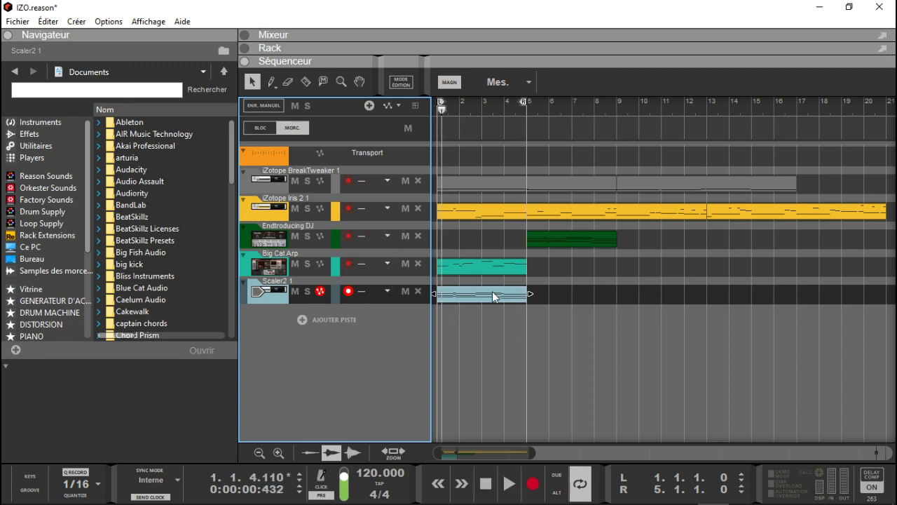
Create an audio track below Scaler2 in the rack and rename it MELO SCALER
left_click(245, 48)
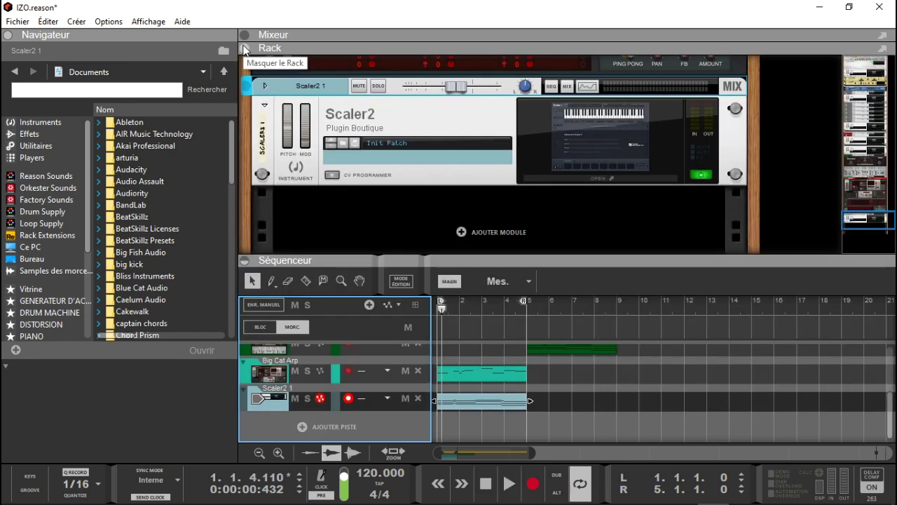
right_click(347, 215)
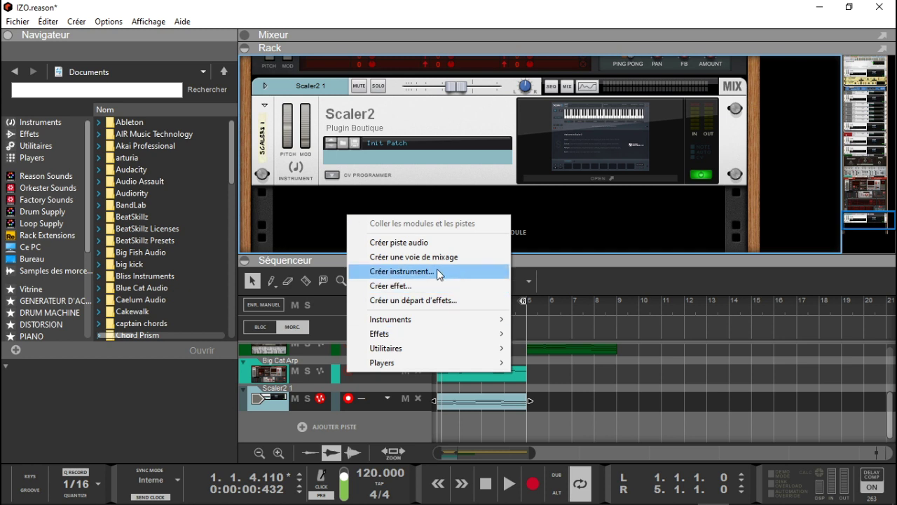
left_click(432, 243)
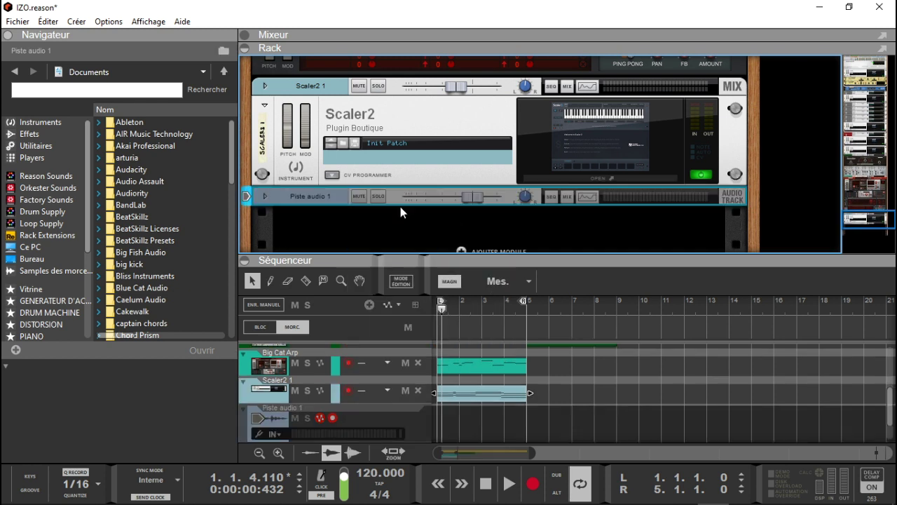
left_click(266, 196)
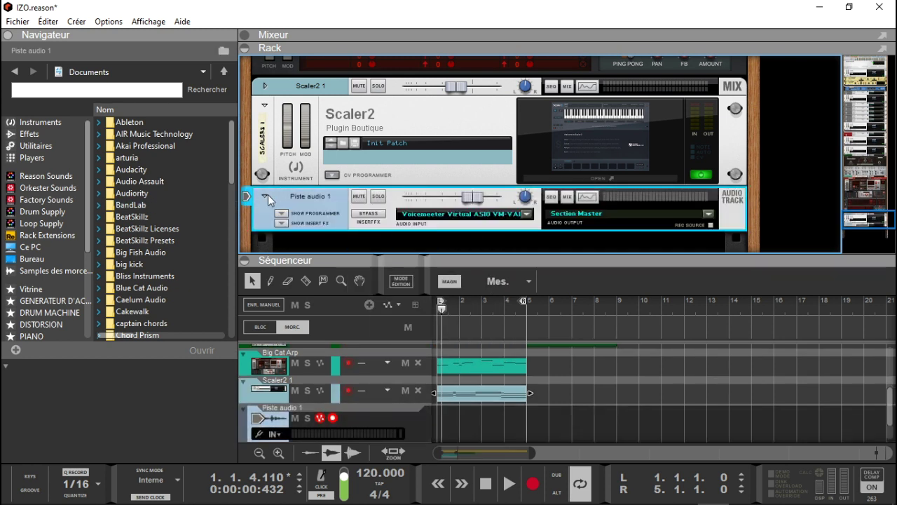
double_click(320, 199)
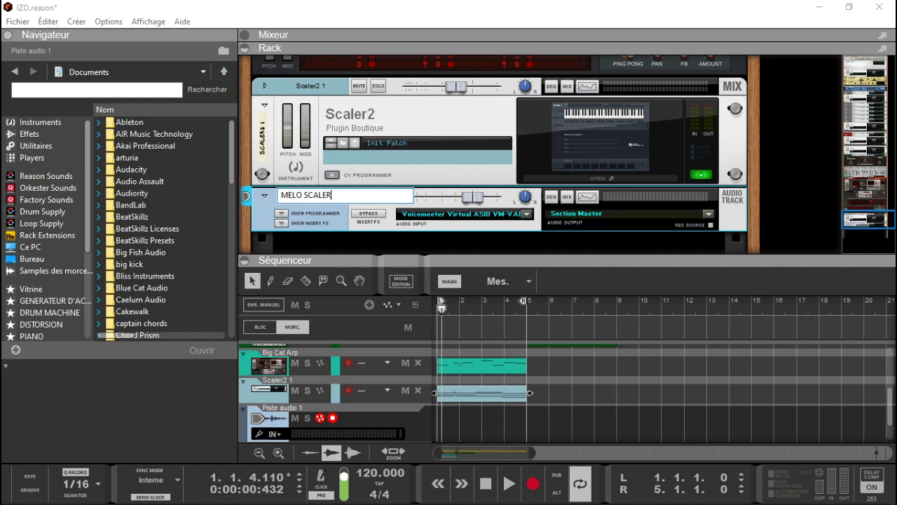
key("Return")
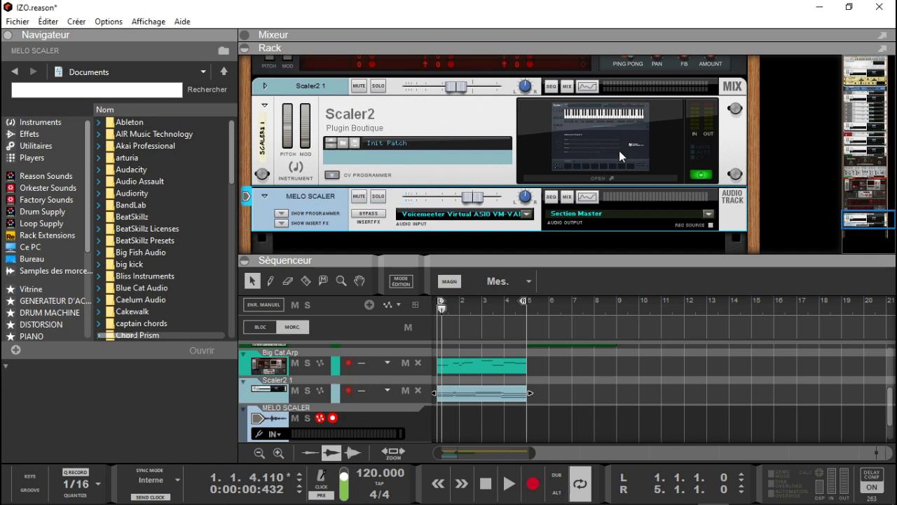
Enable the Scaler2 mix channel as a recording source and set the MELO SCALER track's audio input to Scaler2 1
left_click(264, 87)
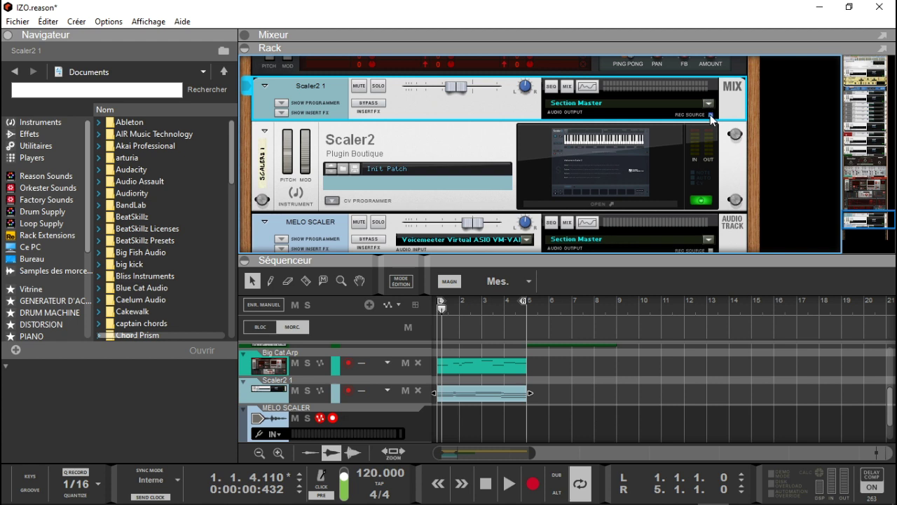
left_click(471, 233)
left_click(485, 241)
left_click(485, 240)
left_click(516, 303)
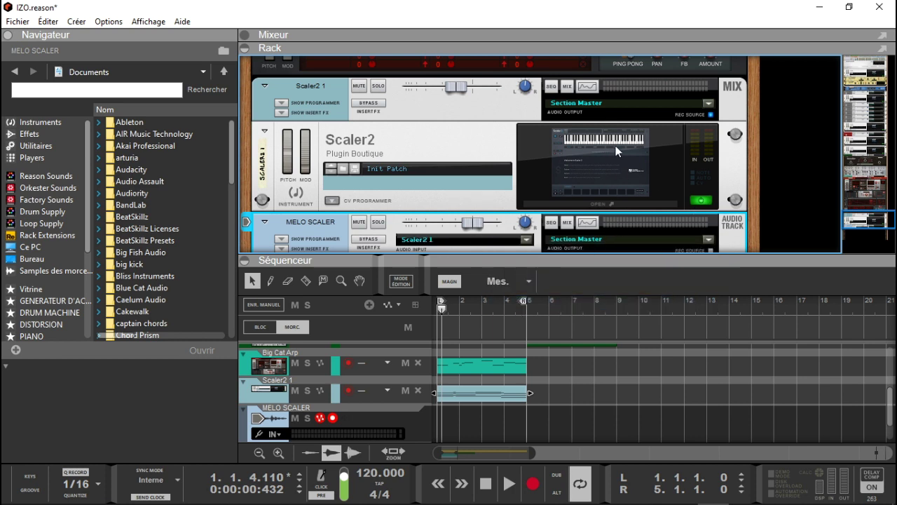
Record Scaler2's output onto the MELO SCALER track from bar 1, and trim the recorded clip to a length of 4 bars
mouse_move(579, 503)
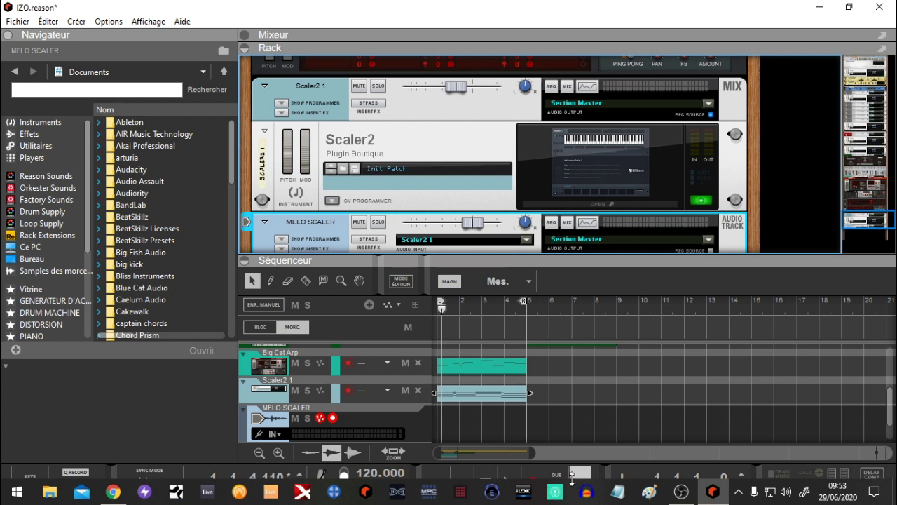
left_click(599, 416)
key("ctrl+Return")
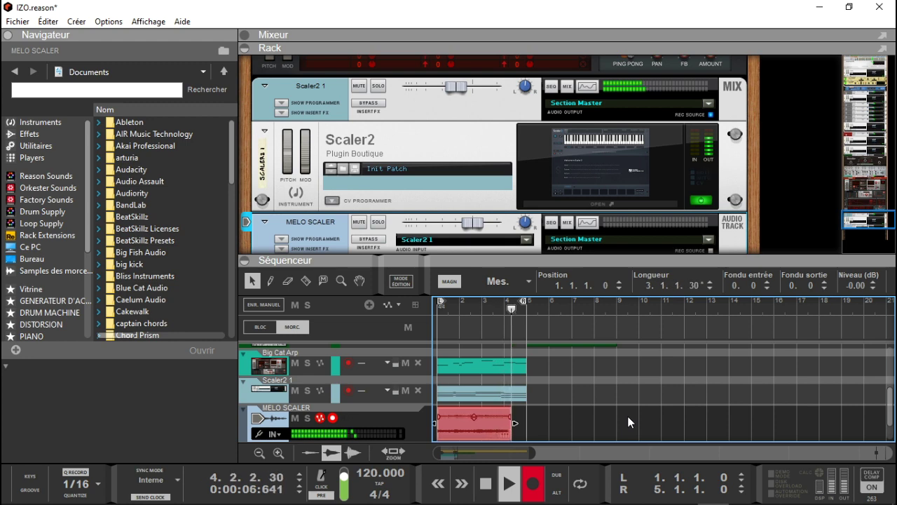
key("space")
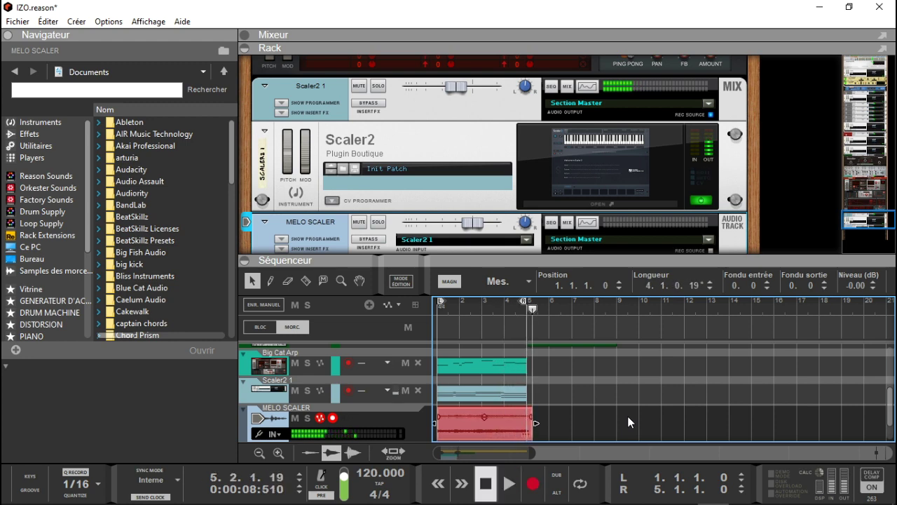
left_click_drag(528, 424, 526, 424)
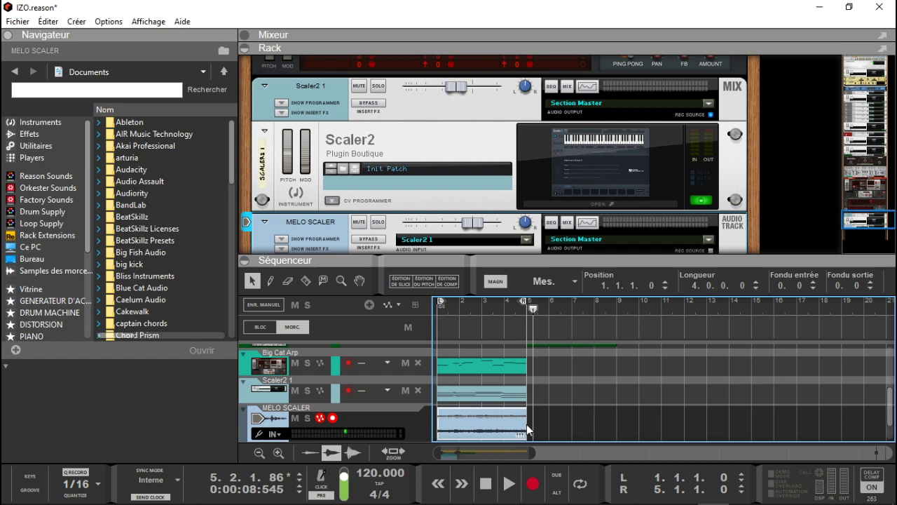
Delete the Scaler2 instrument with its track, and hide the rack to show the full sequencer
left_click(397, 110)
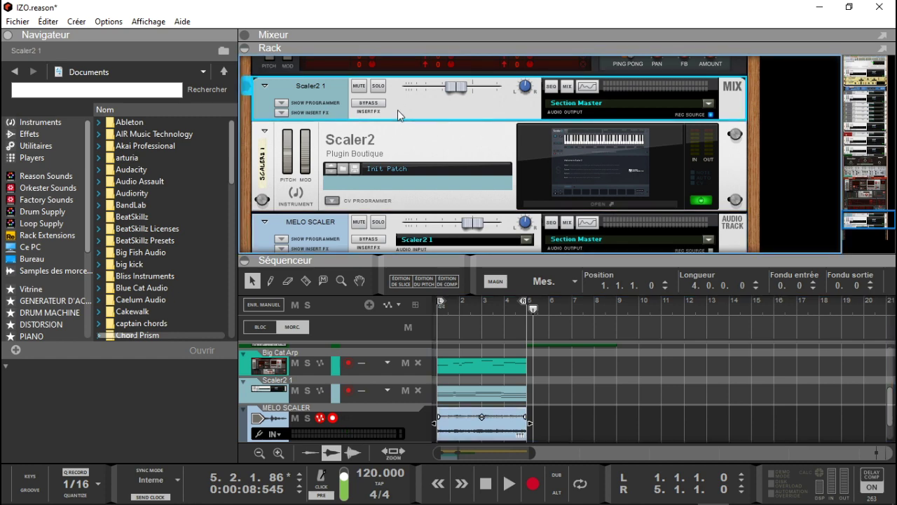
key("Delete")
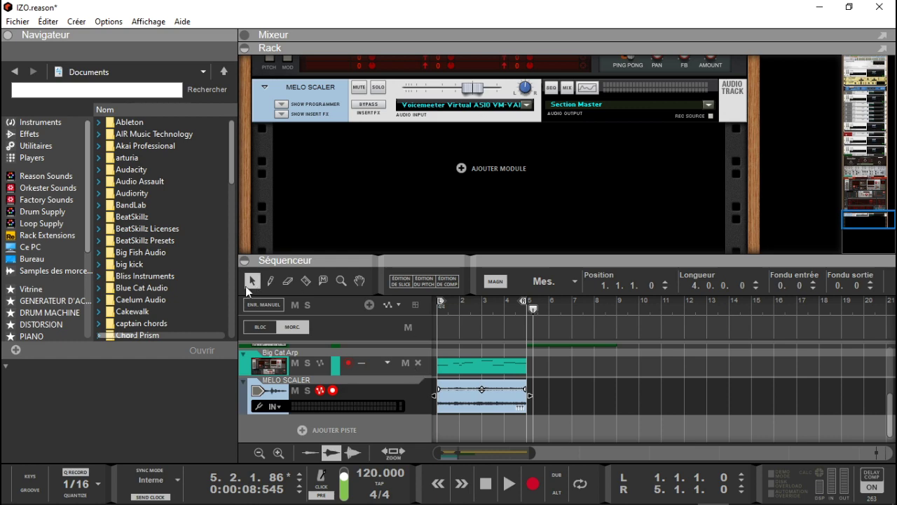
left_click(245, 49)
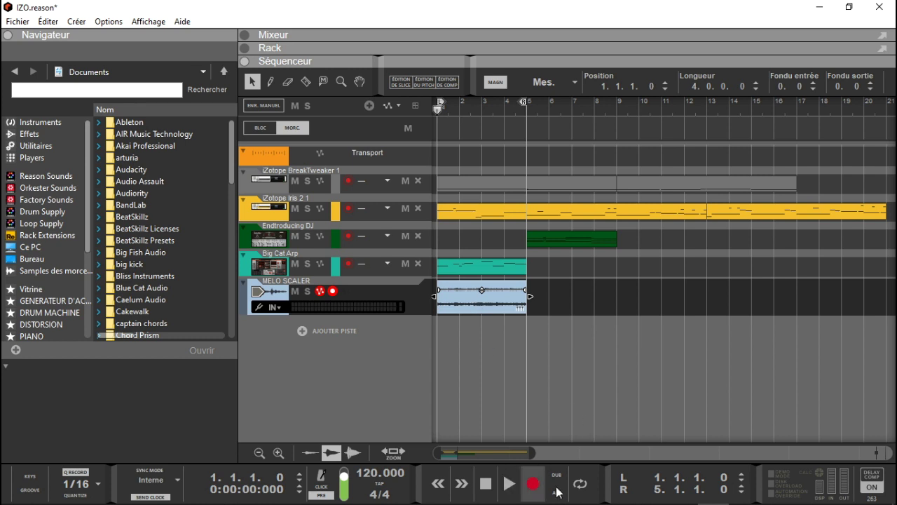
Play the four-bar loop and solo MELO SCALER briefly to check the recorded melody alone and with the other tracks
key("space")
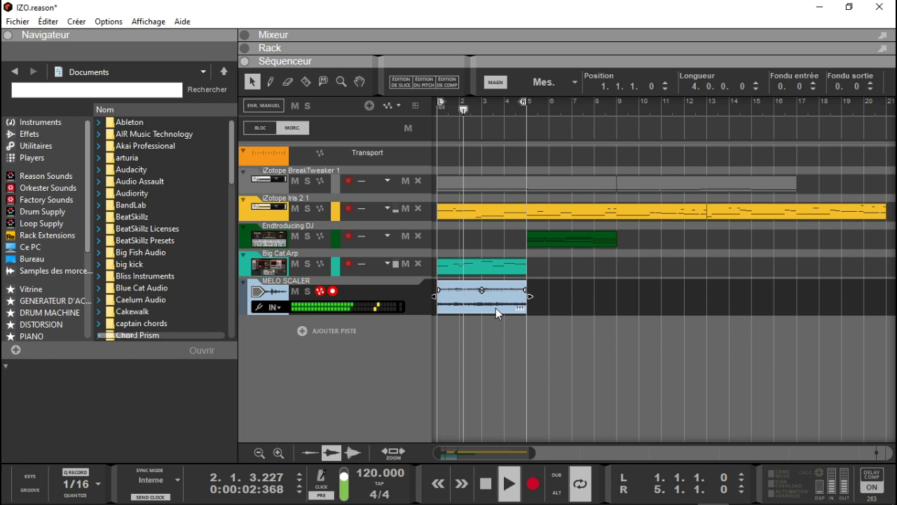
left_click(307, 292)
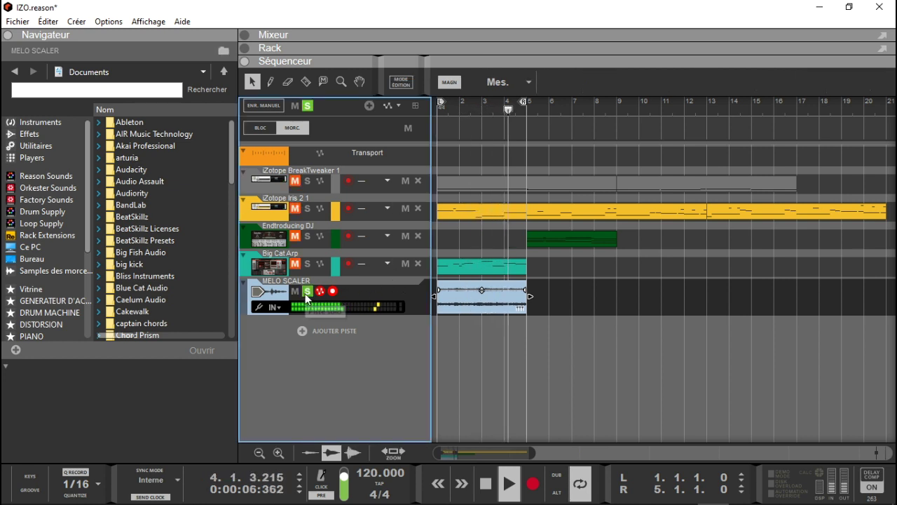
left_click(307, 291)
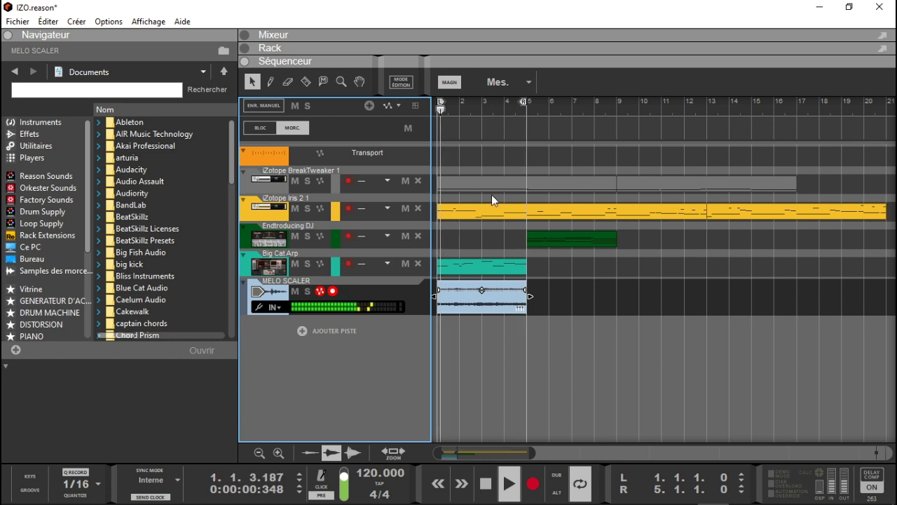
Extend the loop's right locator to bar 9, and copy the Big Cat Arp clip to bar 5
left_click_drag(525, 105, 615, 107)
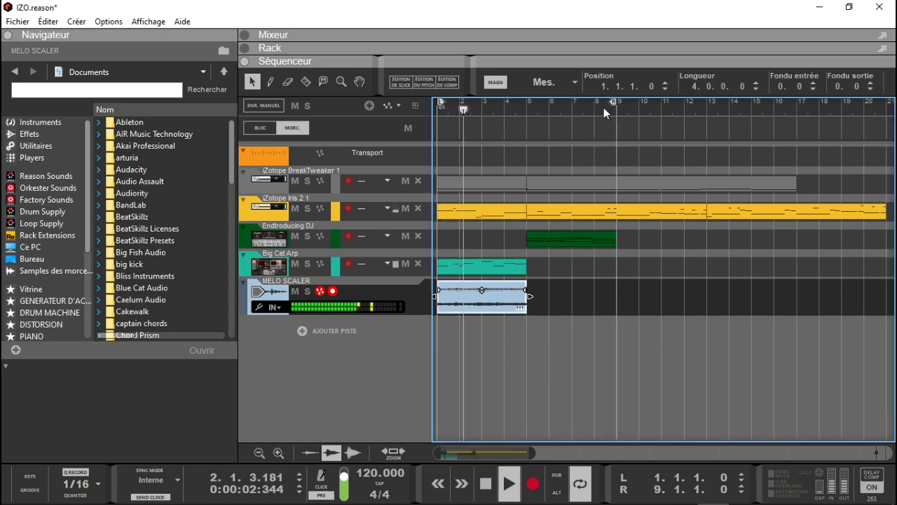
left_click_drag(494, 269, 476, 277)
left_click(551, 299)
left_click(489, 264)
left_click_drag(490, 265, 579, 264)
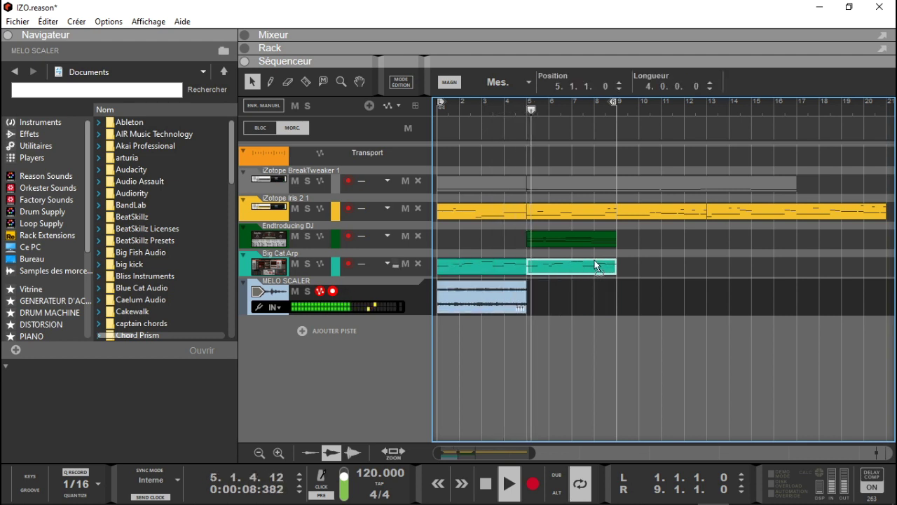
Copy the MELO SCALER clip to bar 9, listen to the extended loop, and stop playback
left_click(491, 295)
left_click_drag(598, 295, 673, 295)
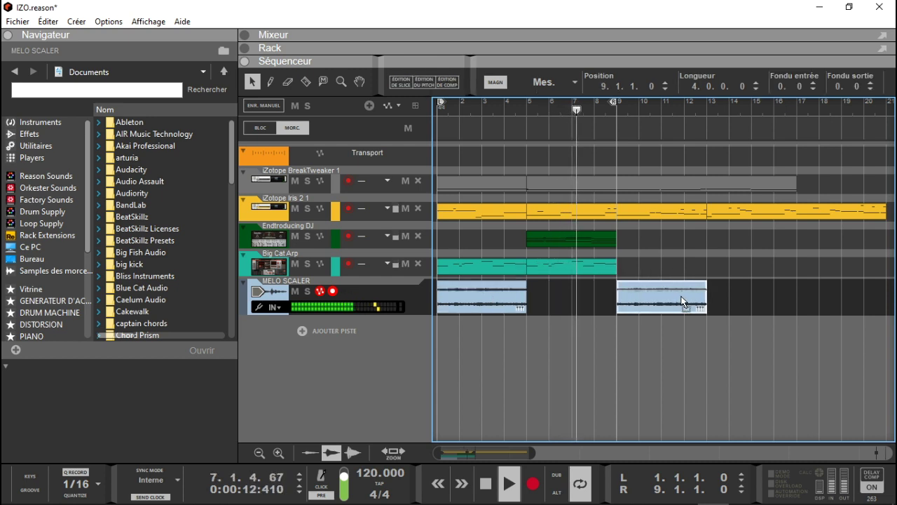
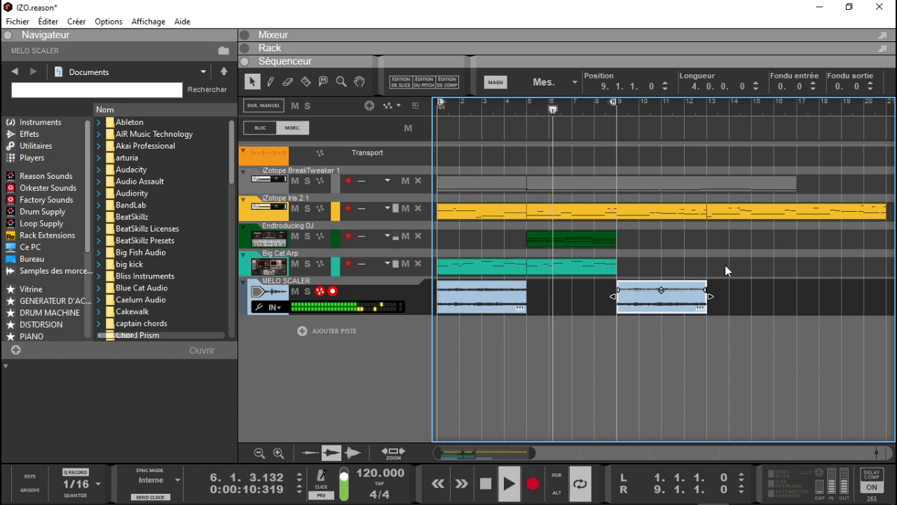
key("space")
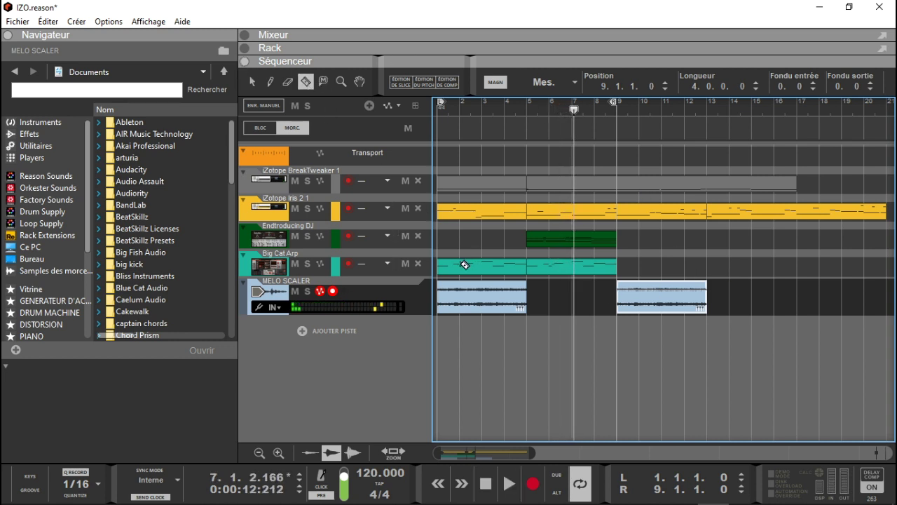
Slice the first MELO SCALER clip at bars 2, 3 and 4, and reverse the slices starting at bars 4 and 2
left_click(462, 295)
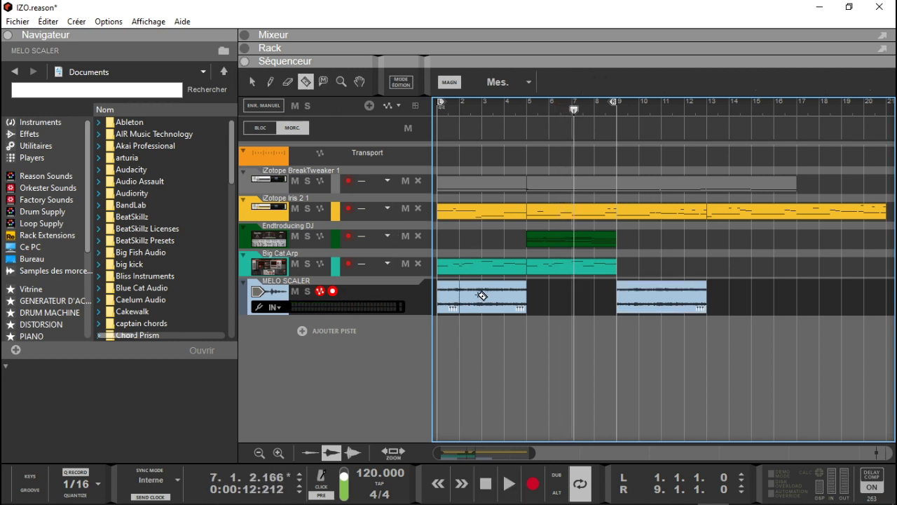
right_click(520, 295)
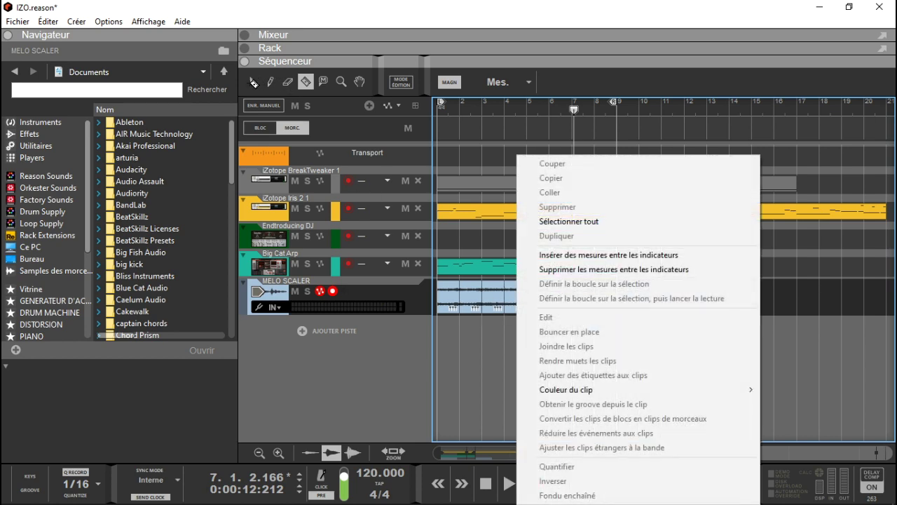
left_click(253, 84)
right_click(522, 300)
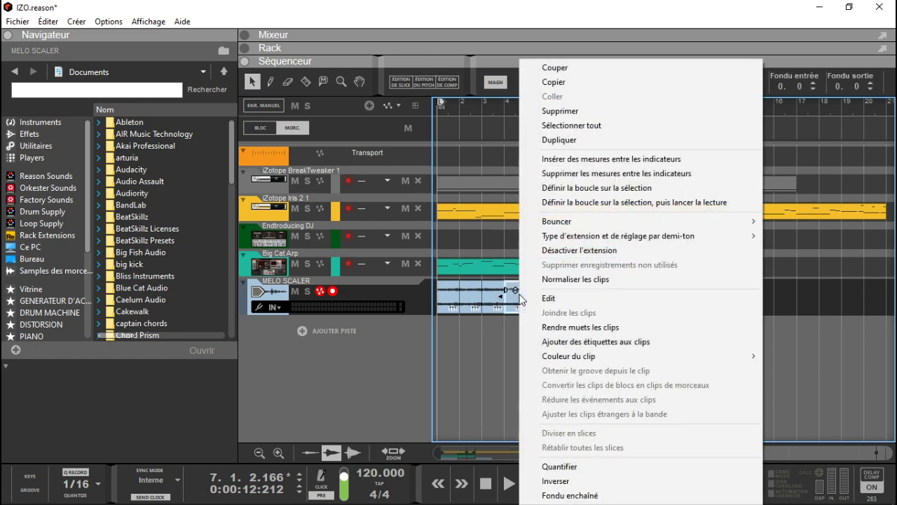
left_click(576, 482)
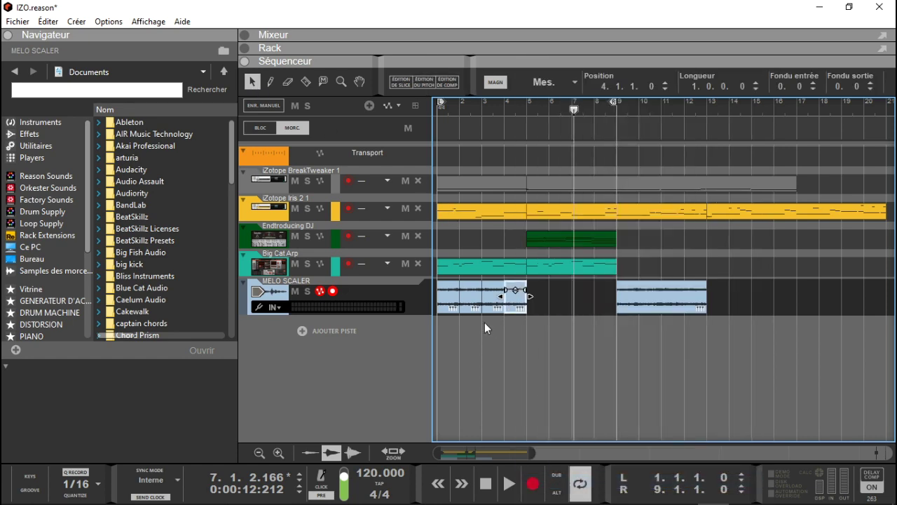
right_click(477, 309)
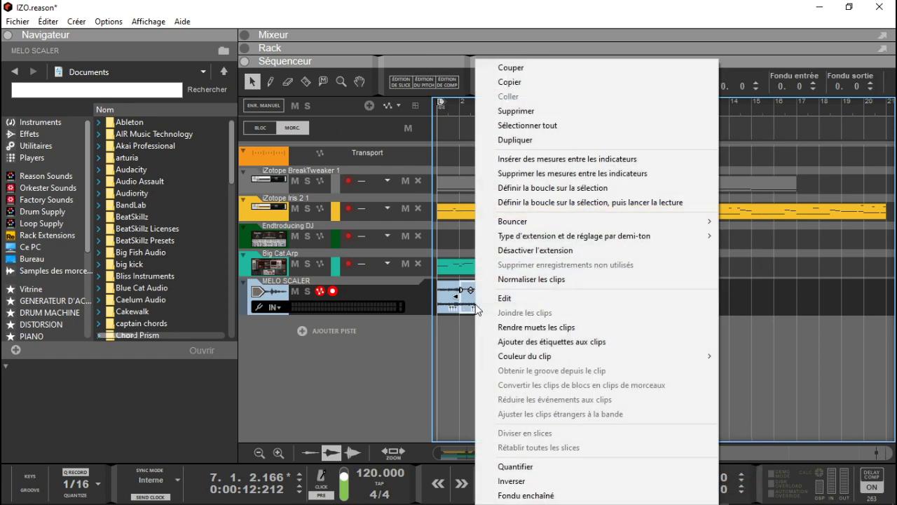
left_click(534, 482)
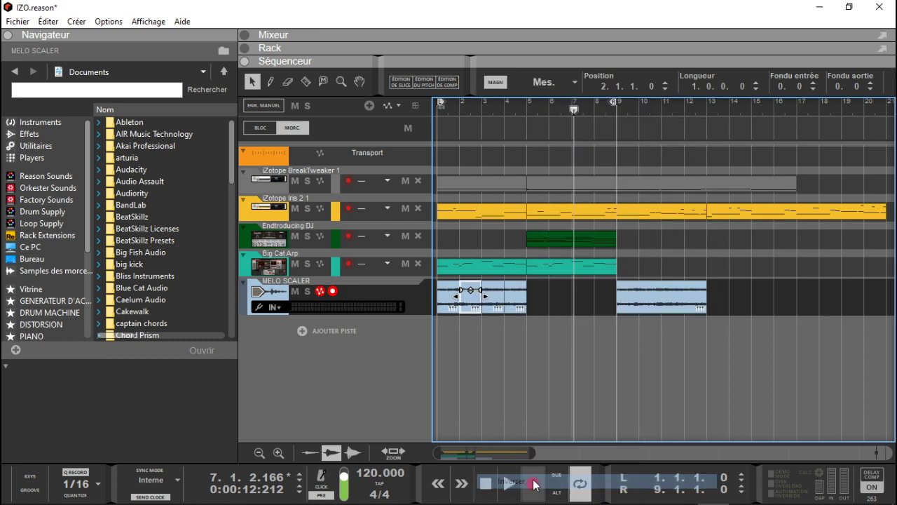
Solo MELO SCALER together with iZotope BreakTweaker 1 and listen to the edited melody from the start
left_click(307, 291)
key("Home")
key("space")
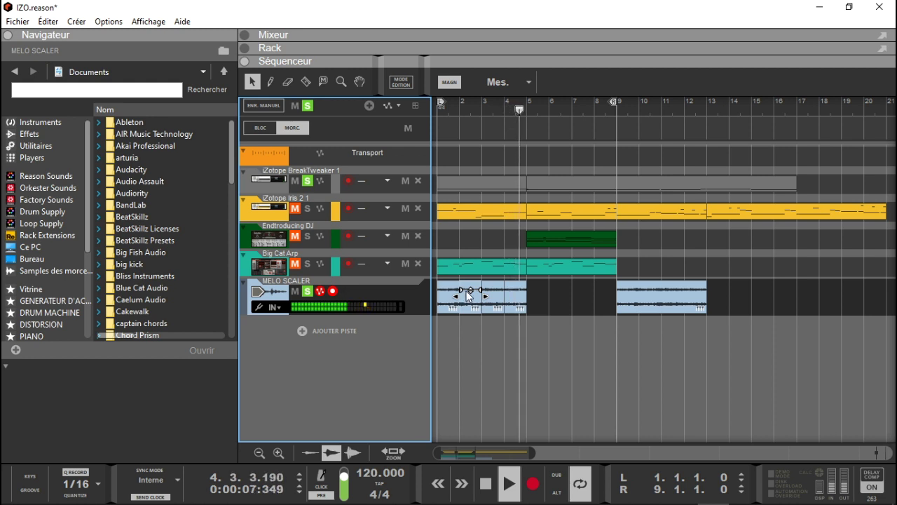
key("space")
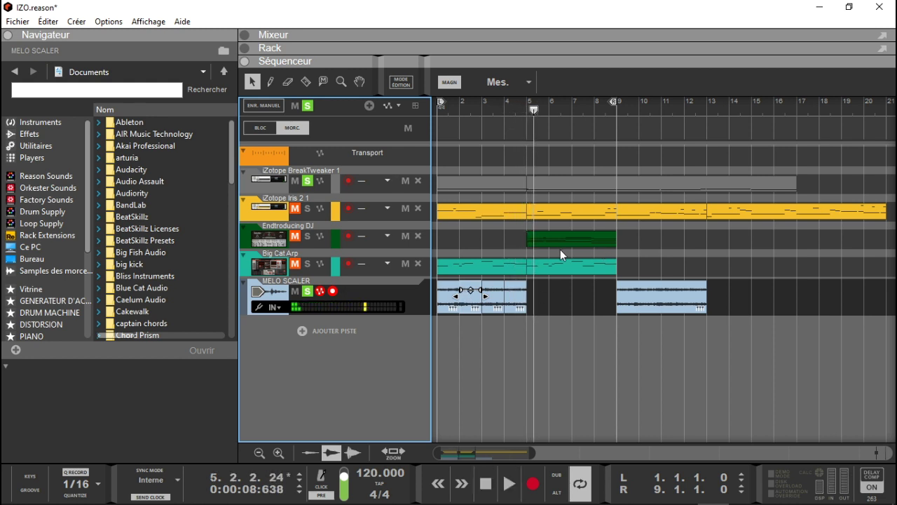
Shorten the loop to end at bar 5, and play it with iZotope Iris 2 1 and Big Cat Arp also soloed
left_click_drag(615, 99, 522, 101)
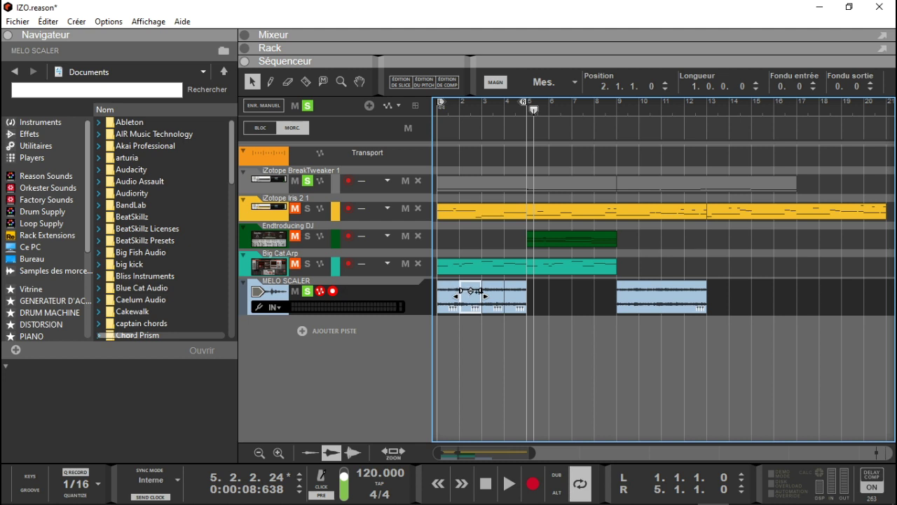
left_click(522, 294)
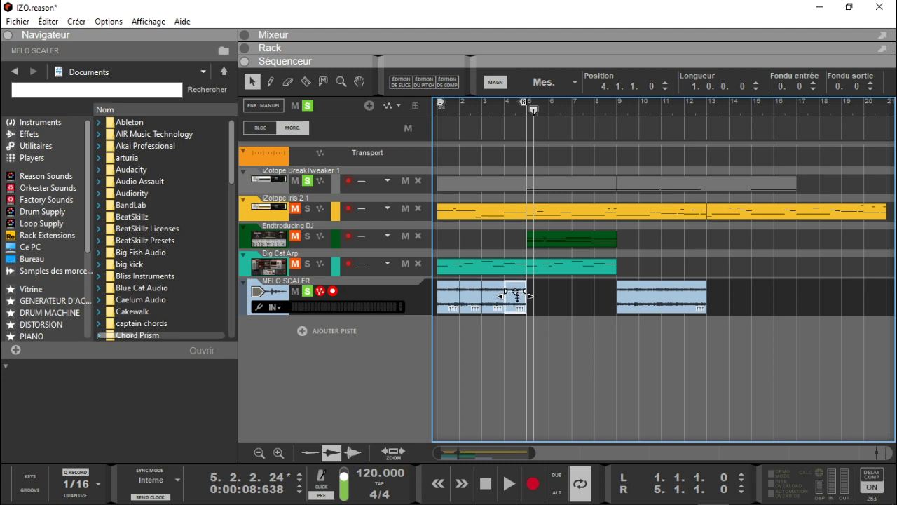
key("space")
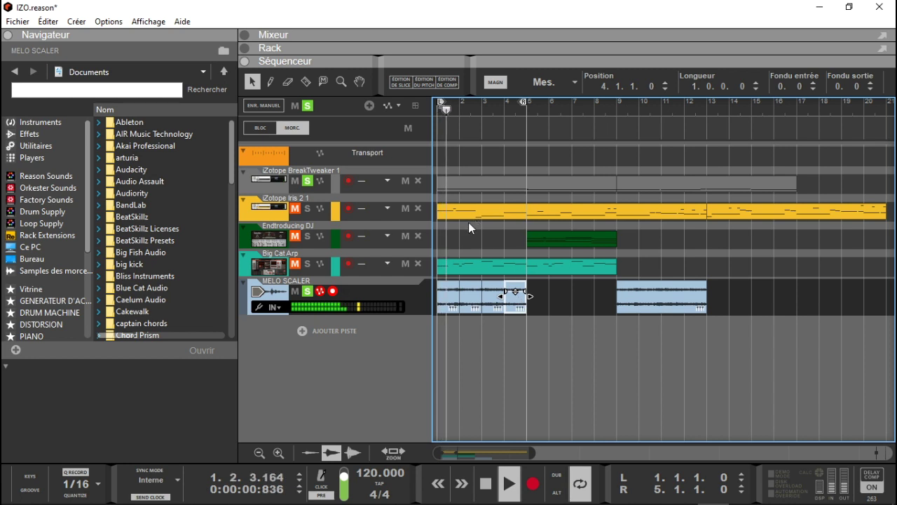
left_click(309, 209)
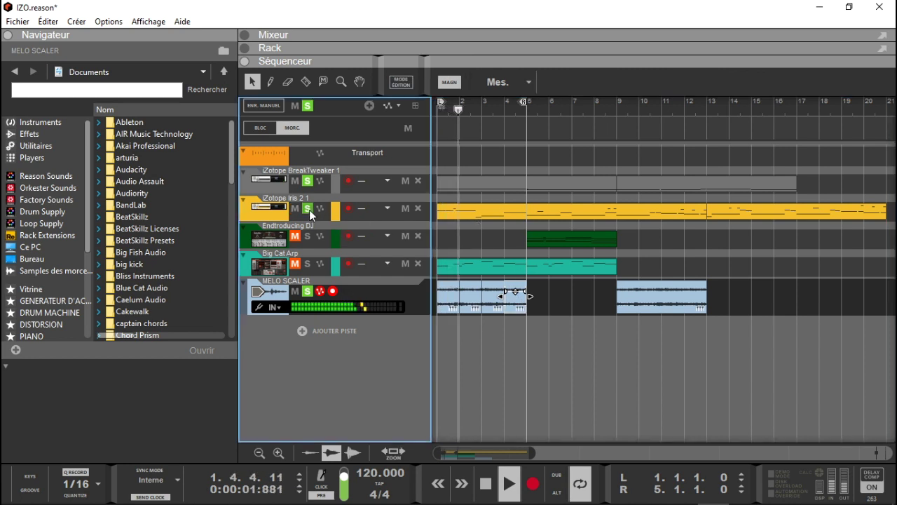
left_click(309, 264)
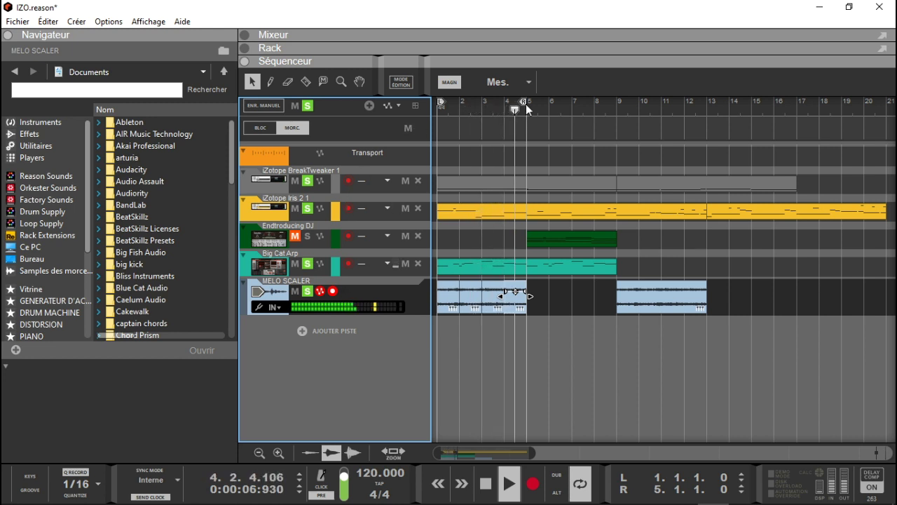
Move the MELO SCALER clip from bar 9 to bar 13, and copy the four one-bar slices to bar 9
left_click(479, 309)
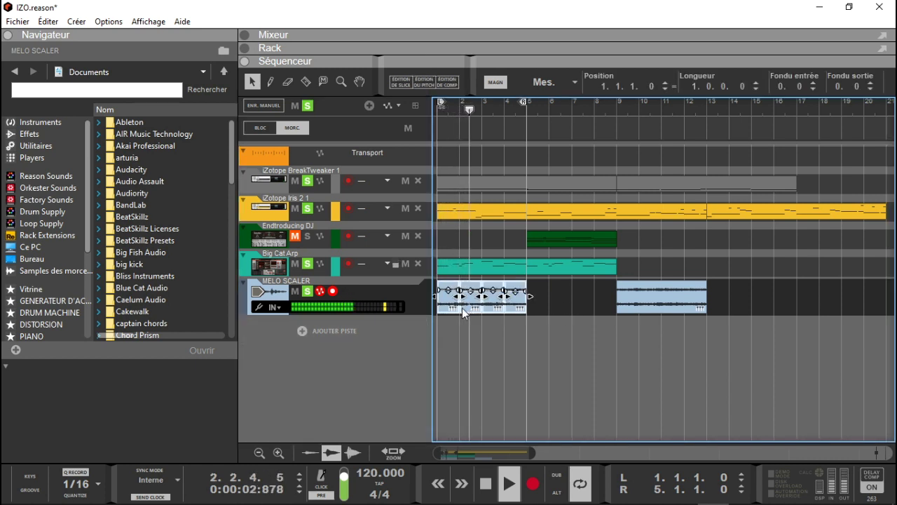
left_click_drag(682, 294, 771, 297)
left_click_drag(548, 298, 390, 311)
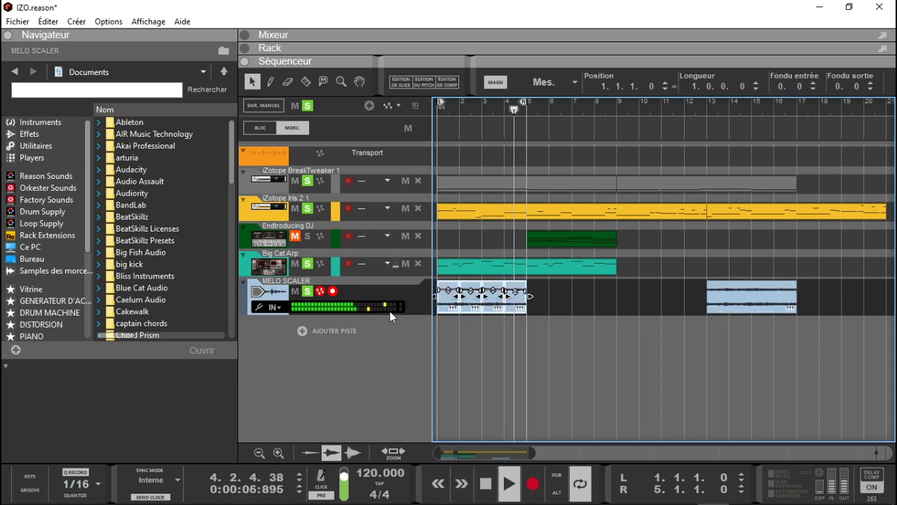
left_click_drag(452, 307, 633, 306)
left_click(737, 305)
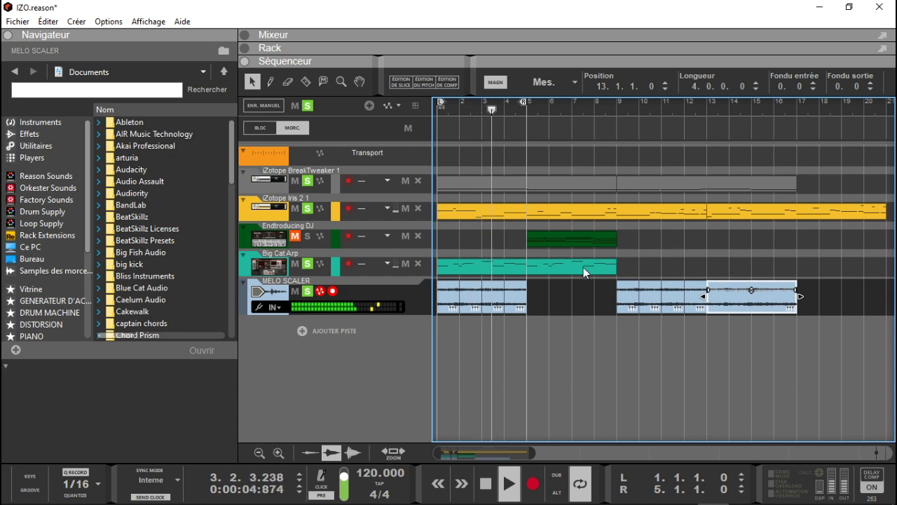
Copy the two Big Cat Arp clips to bar 9, and extend the loop to bar 17 with all solos cleared
left_click_drag(639, 258, 473, 262)
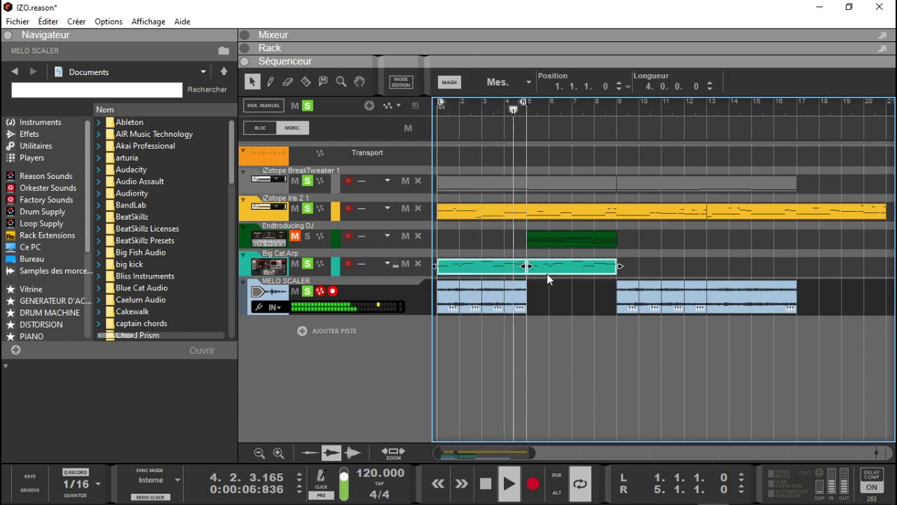
left_click_drag(562, 267, 751, 273)
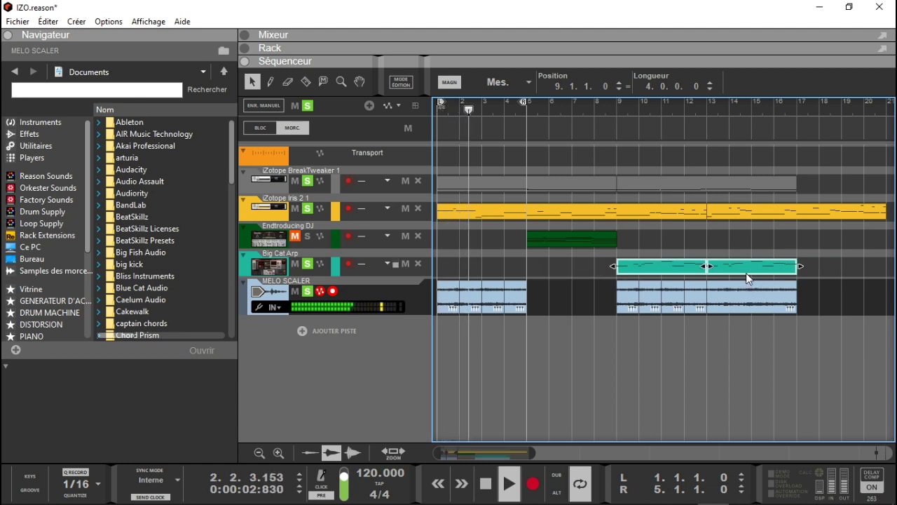
left_click_drag(653, 266, 431, 265)
mouse_move(521, 100)
left_mouse_down()
mouse_move(804, 111)
mouse_move(787, 110)
left_mouse_up()
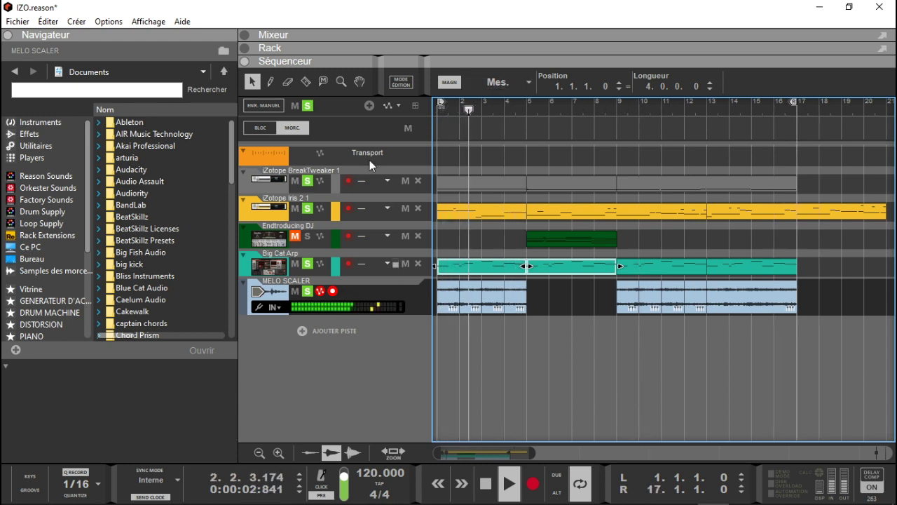
left_click(308, 105)
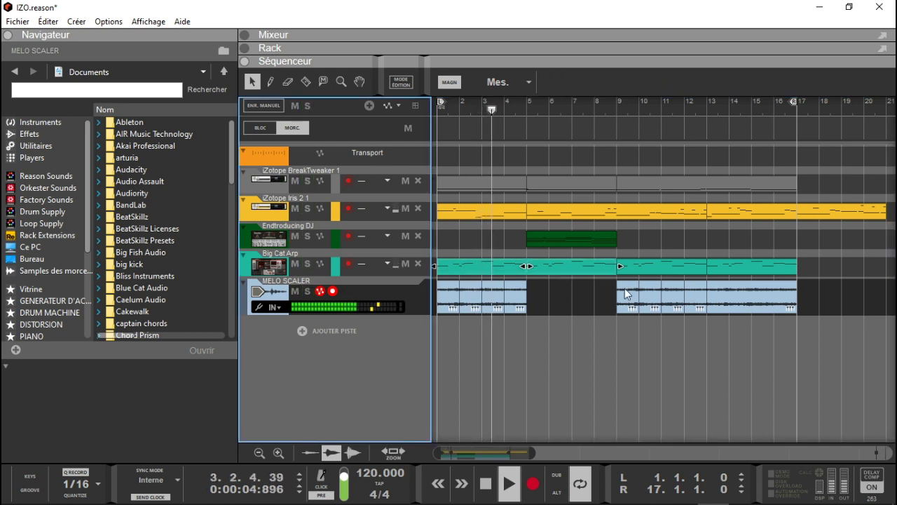
Delete the Big Cat Arp clip at bar 13, and copy the Endtroducing DJ clip to bar 13
left_click(749, 268)
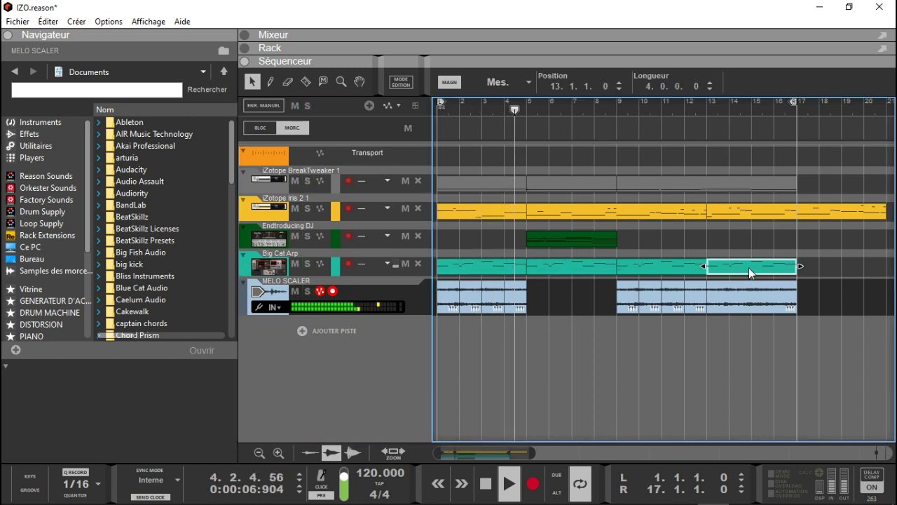
key("Delete")
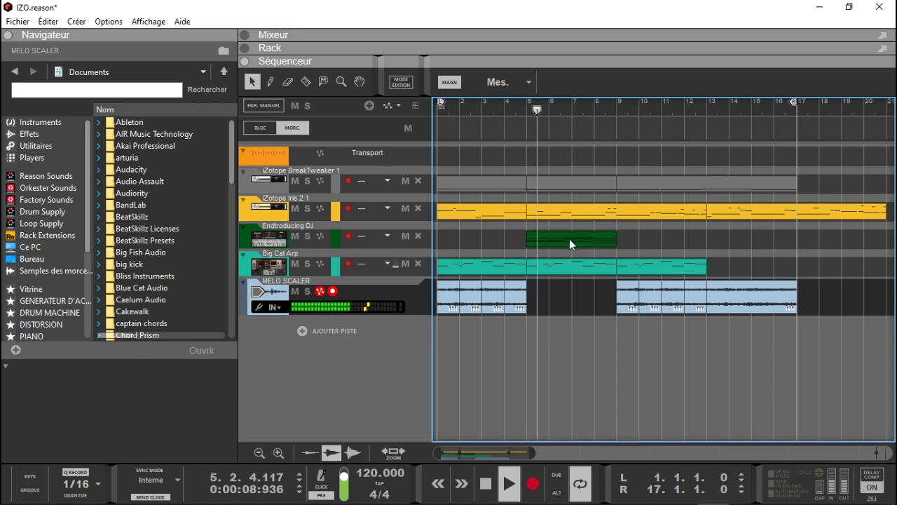
left_click_drag(599, 238, 752, 243)
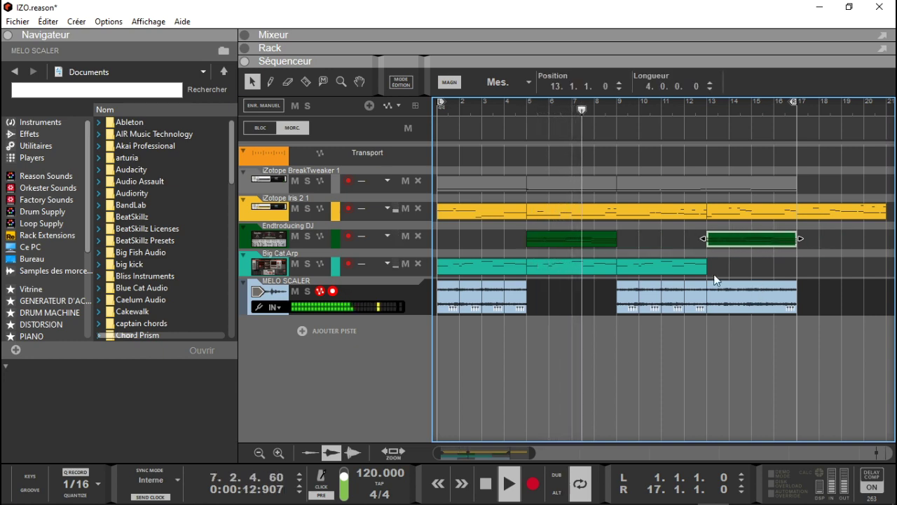
Lower the Big Cat Arp channel level slightly in the mixer, and return to the full sequencer to stop playback
key("F5")
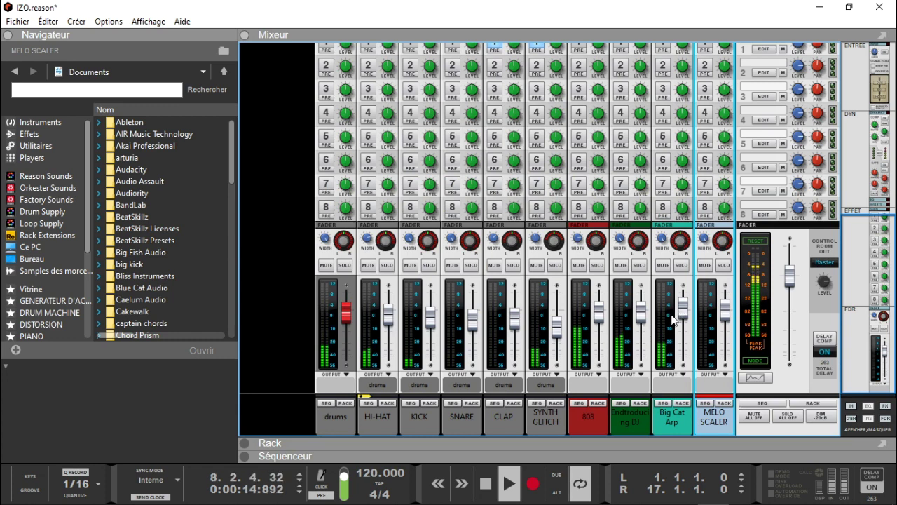
left_click(683, 314)
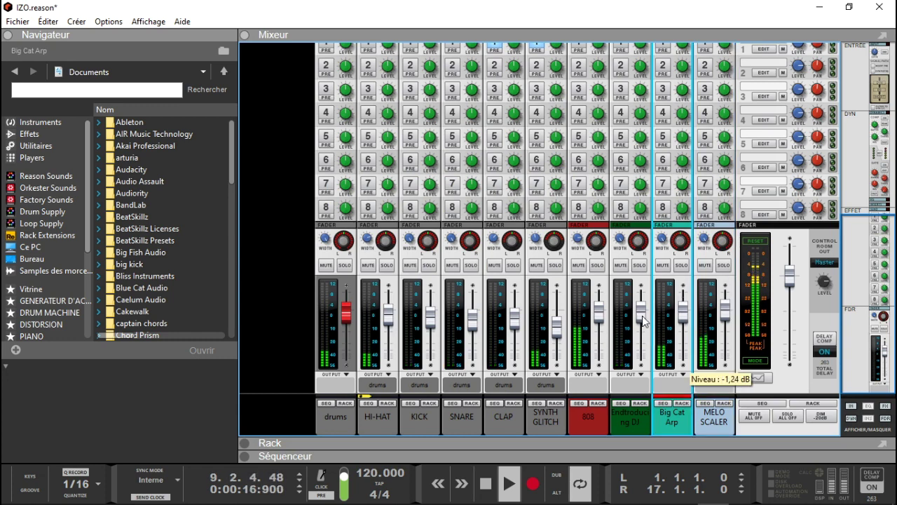
left_click_drag(683, 310, 683, 329)
left_click(726, 320)
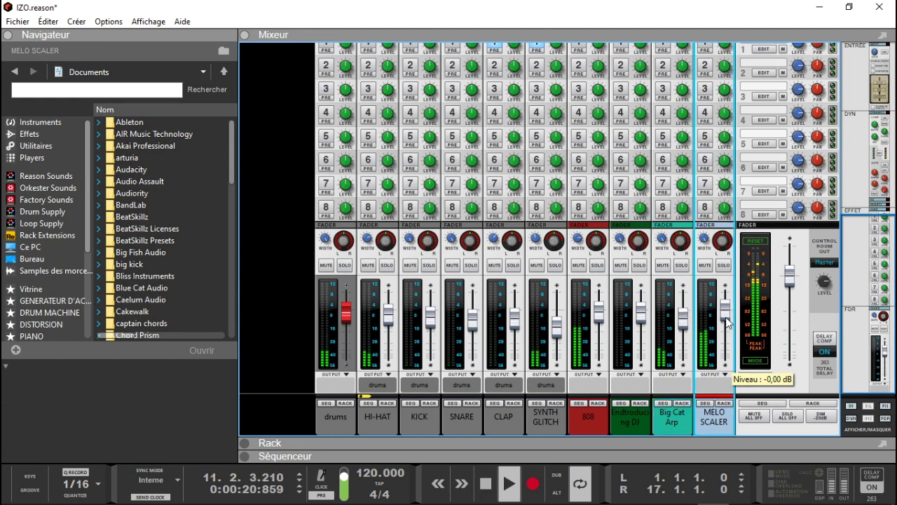
left_click(685, 324)
scroll(685, 324, "up", 1)
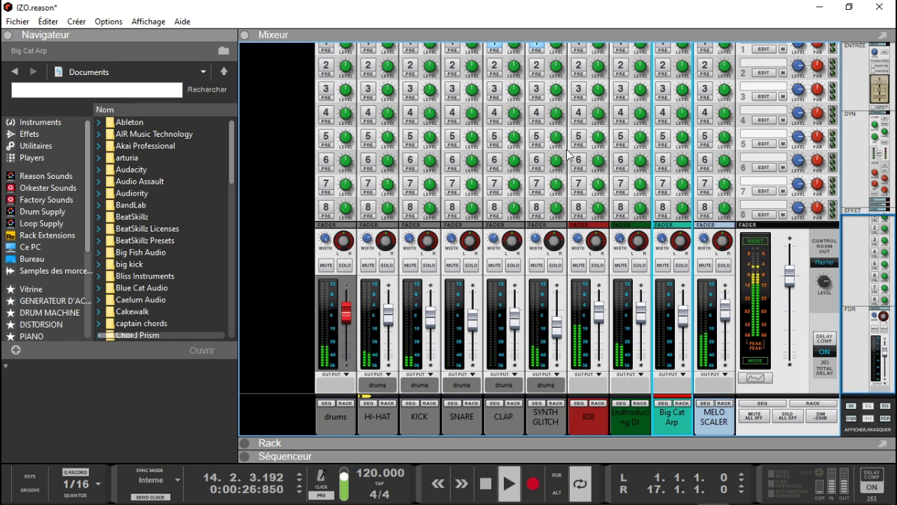
key("F6")
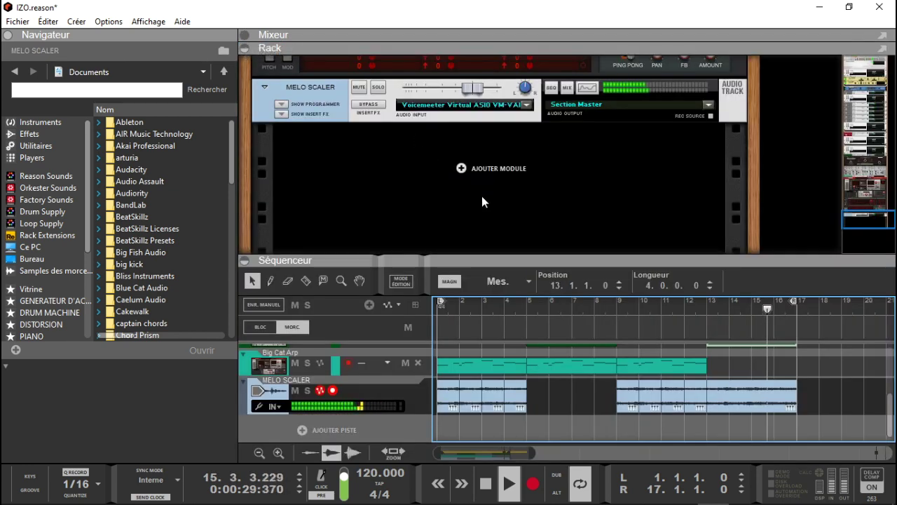
left_click(245, 48)
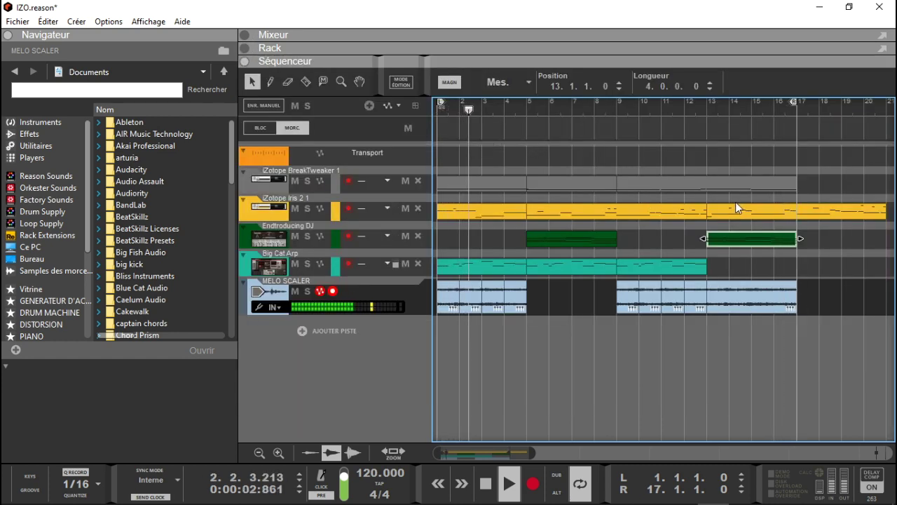
key("space")
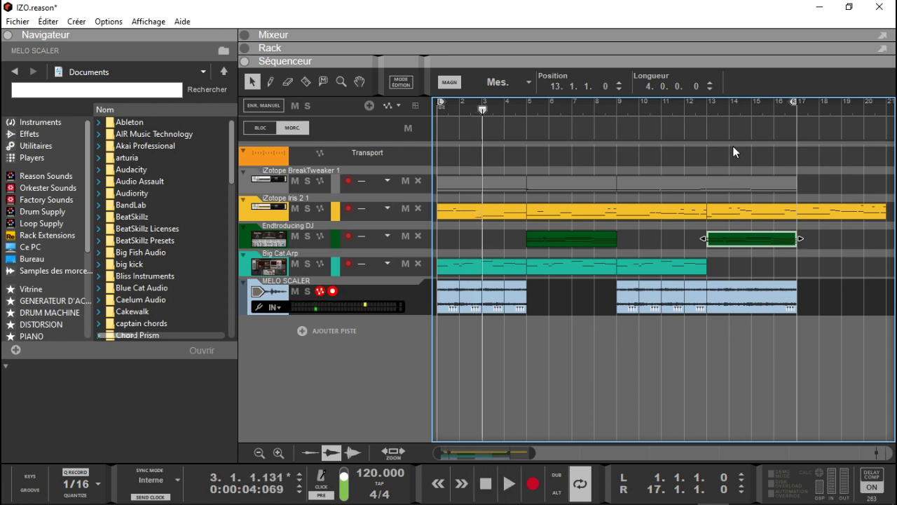
Check the detected key in Mixed In Key SE from the rack, close it, and bring the Big Cat Arp Europa synth into view
left_click(247, 35)
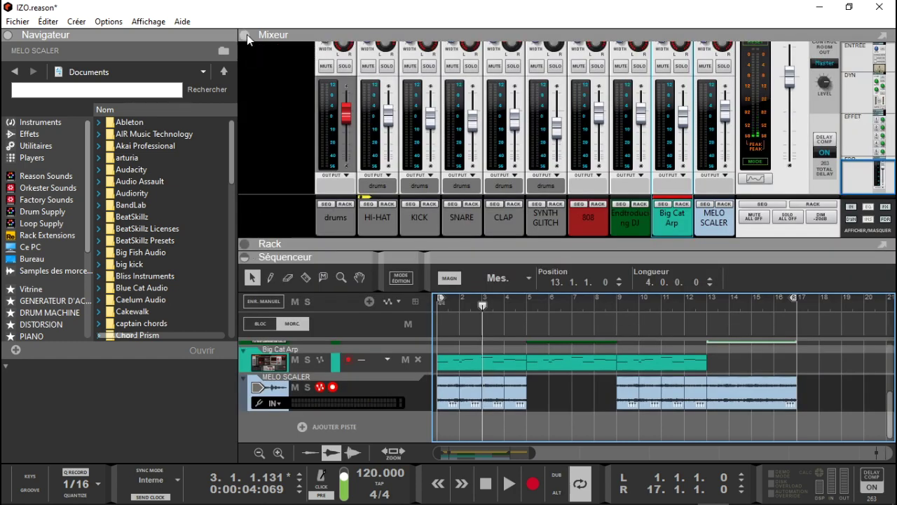
left_click(248, 34)
left_click(244, 47)
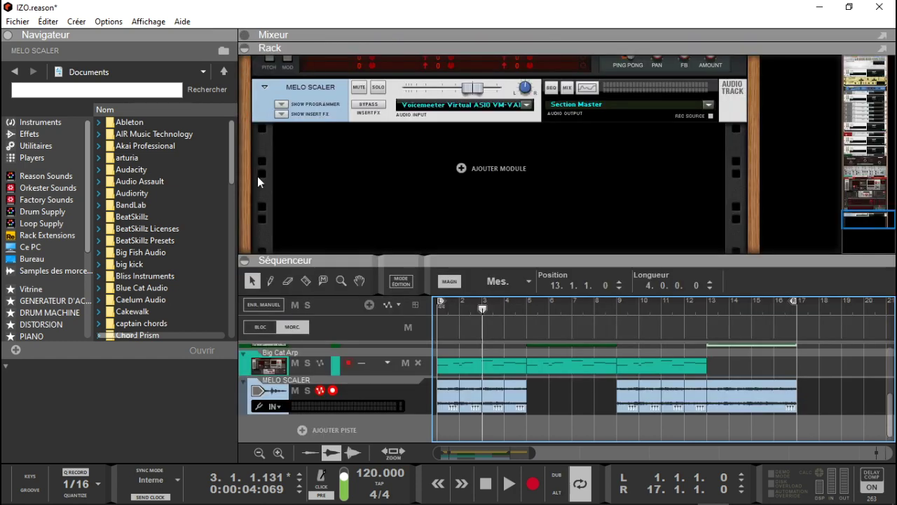
left_click(244, 260)
left_click_drag(861, 208, 857, 65)
scroll(716, 145, "down", 2)
left_click(593, 182)
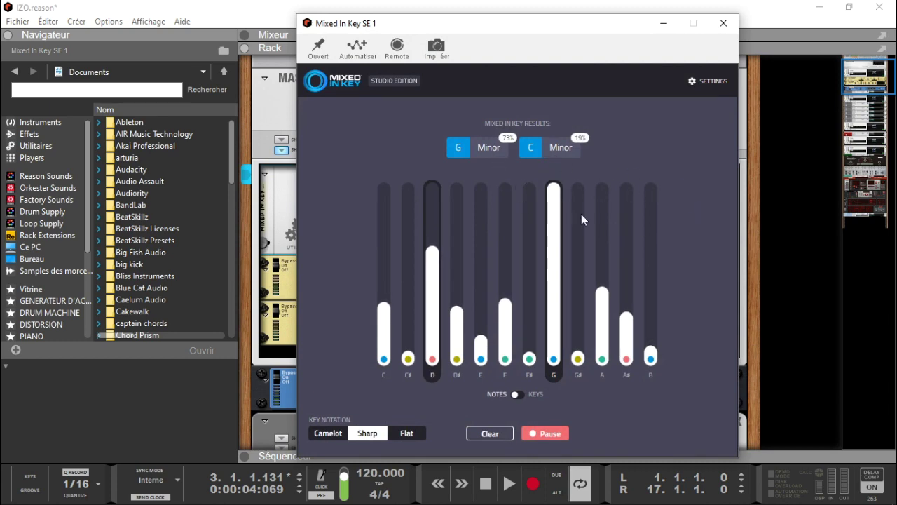
left_click(723, 23)
left_click_drag(873, 104, 872, 182)
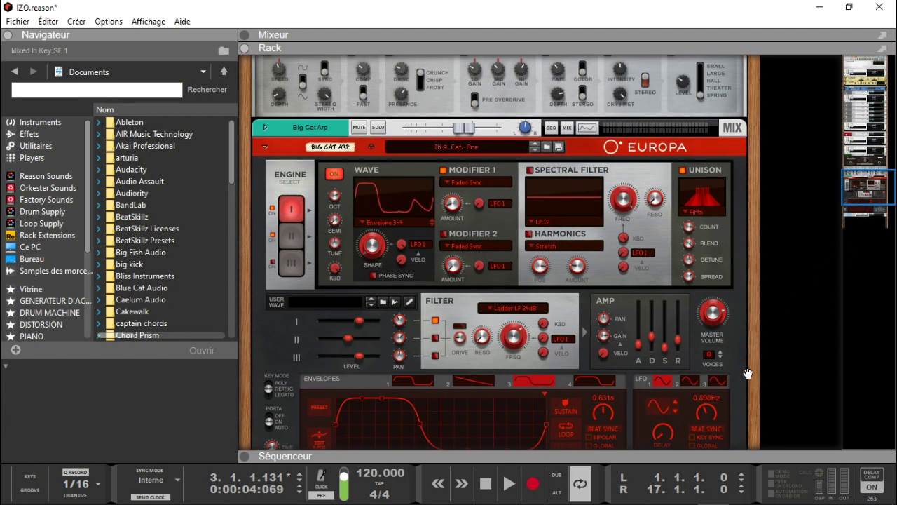